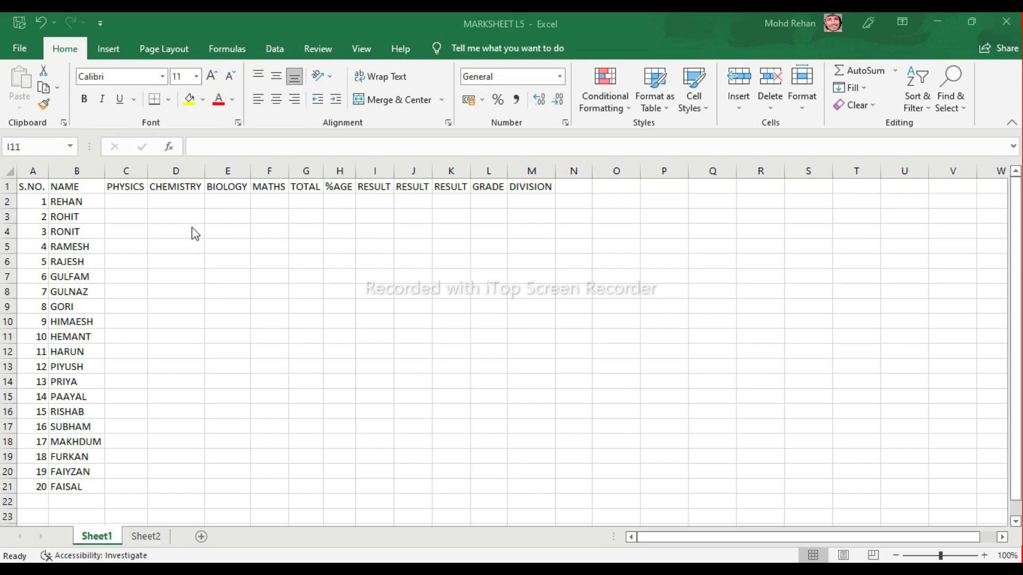
# - Enter =RANDBETWEEN(20,99) in C2 as the first student's PHYSICS mark, showing 74
pyautogui.click(126, 201)
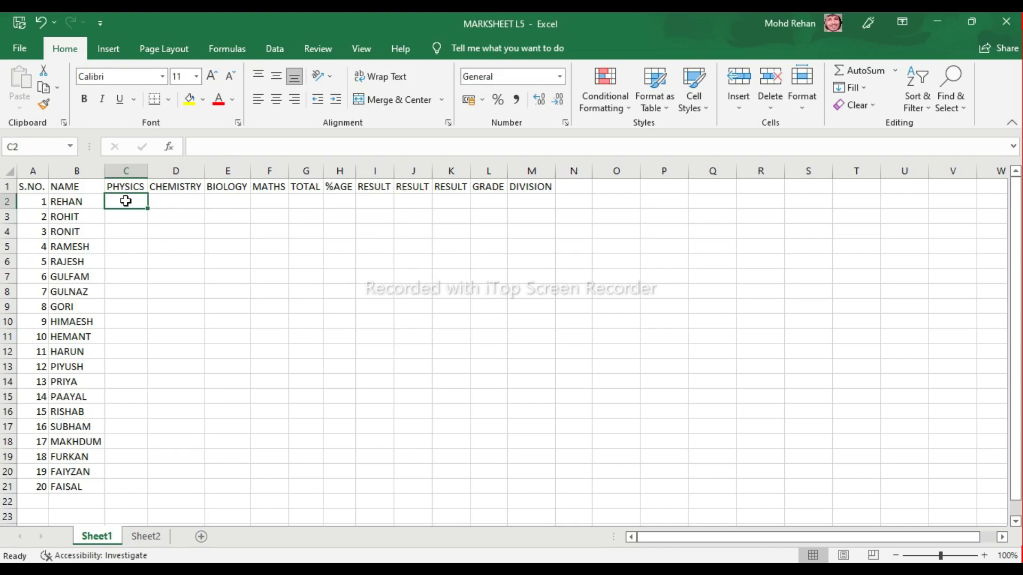
pyautogui.write('=')
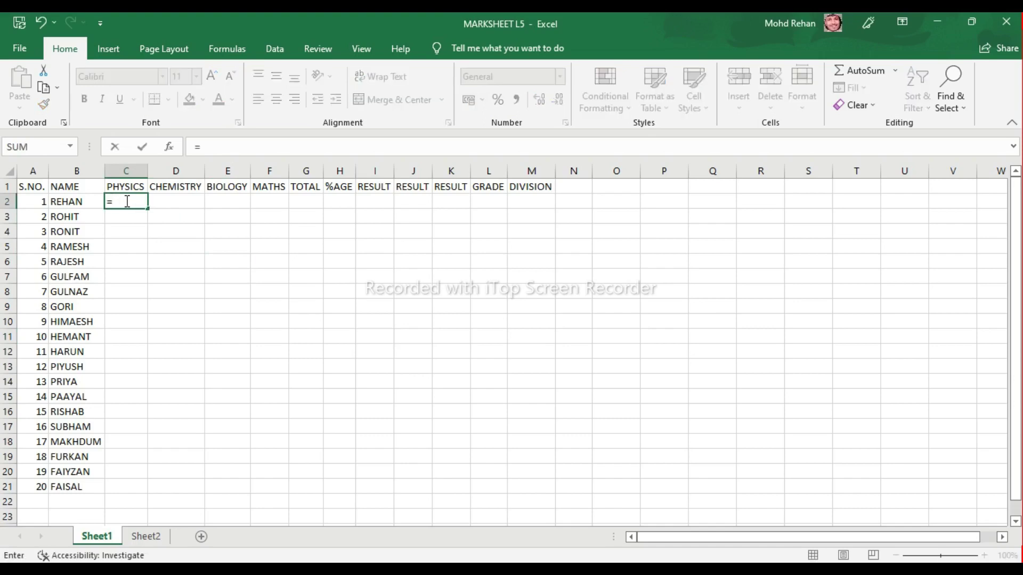
pyautogui.write('RAND')
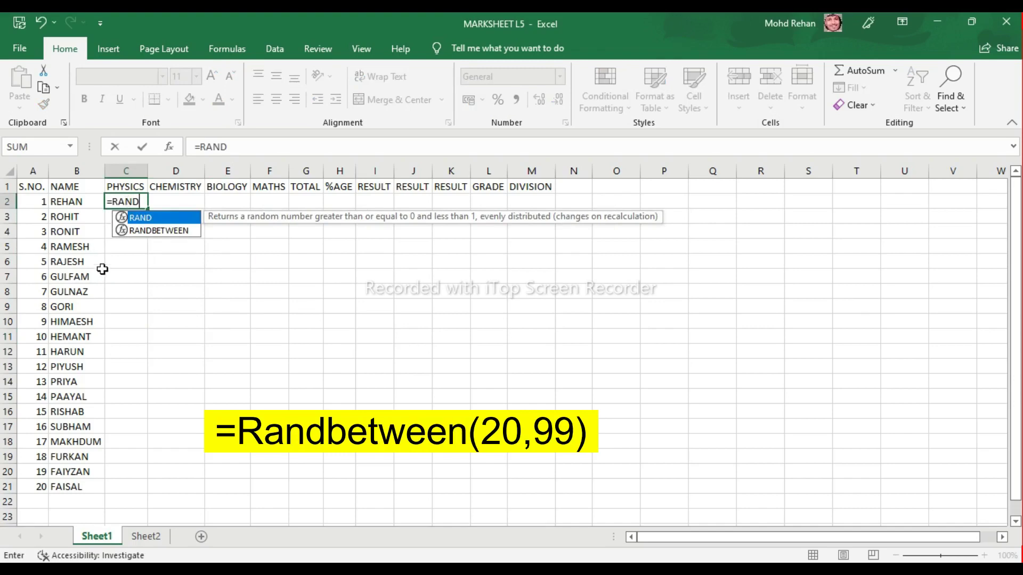
pyautogui.doubleClick(148, 230)
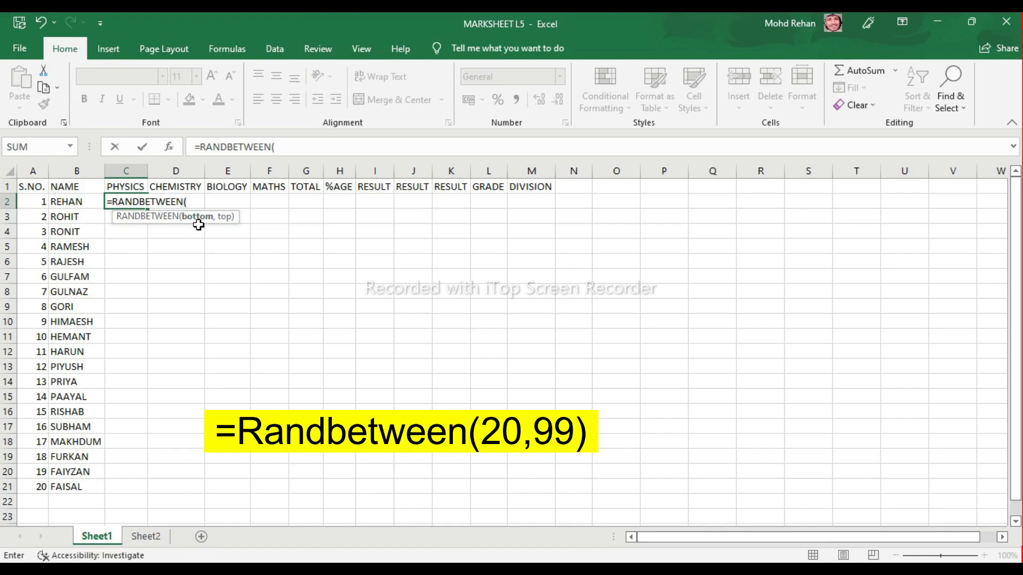
pyautogui.write('2')
pyautogui.write('0')
pyautogui.write(',99')
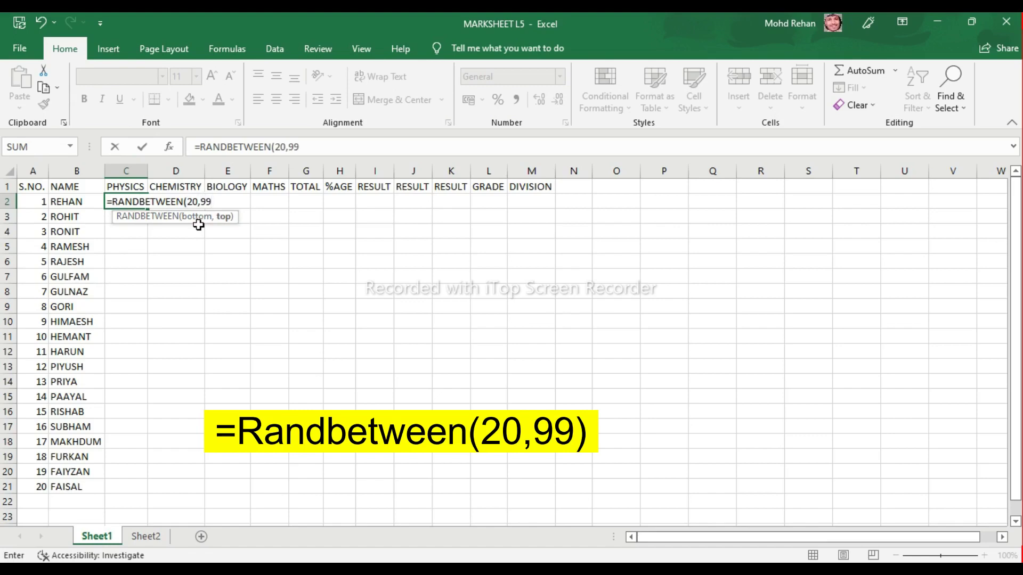
pyautogui.press('Return')
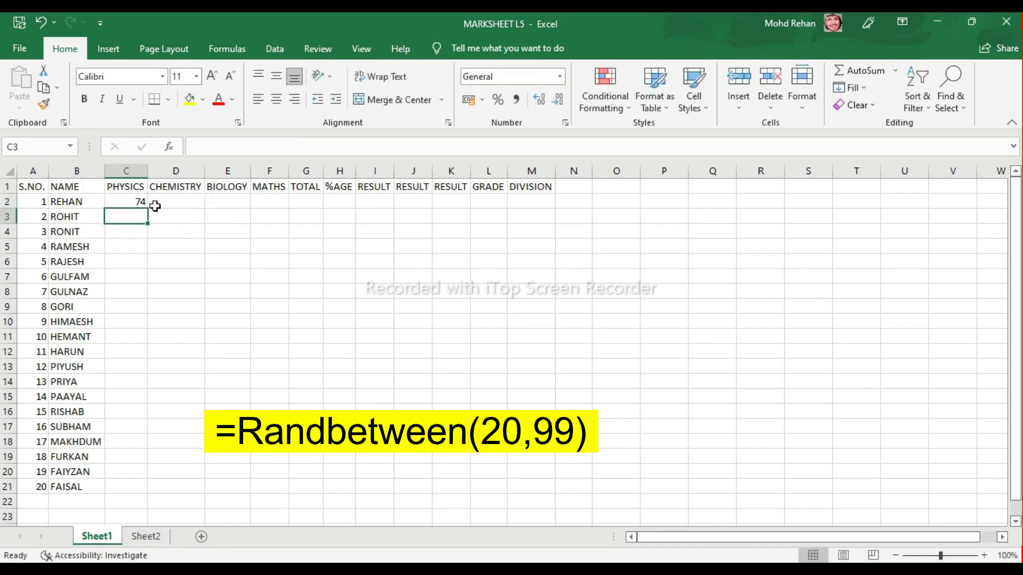
# - Copy C2's RANDBETWEEN formula across to F2 and down to row 21
pyautogui.click(123, 201)
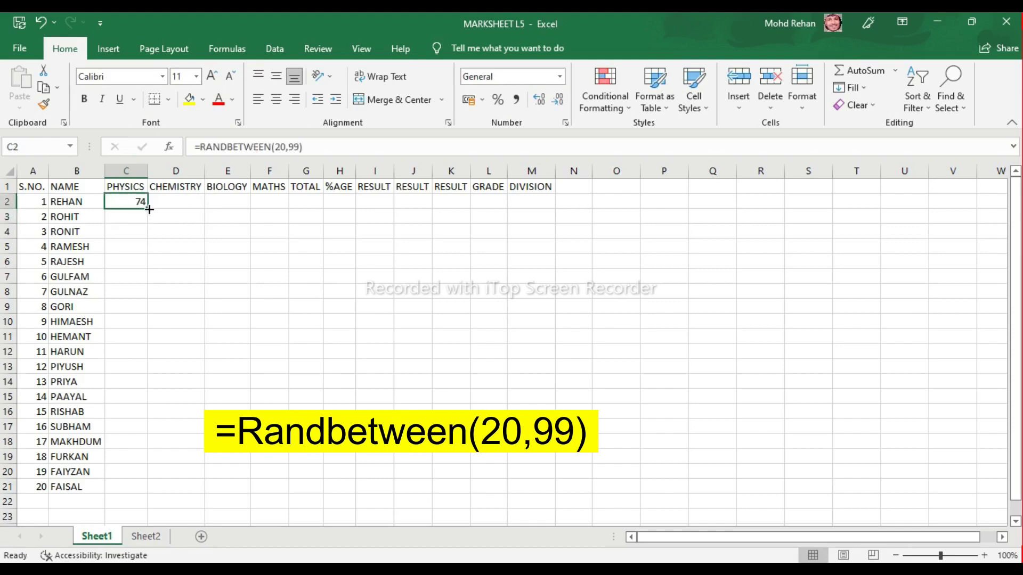
pyautogui.moveTo(149, 209); pyautogui.dragTo(282, 211)
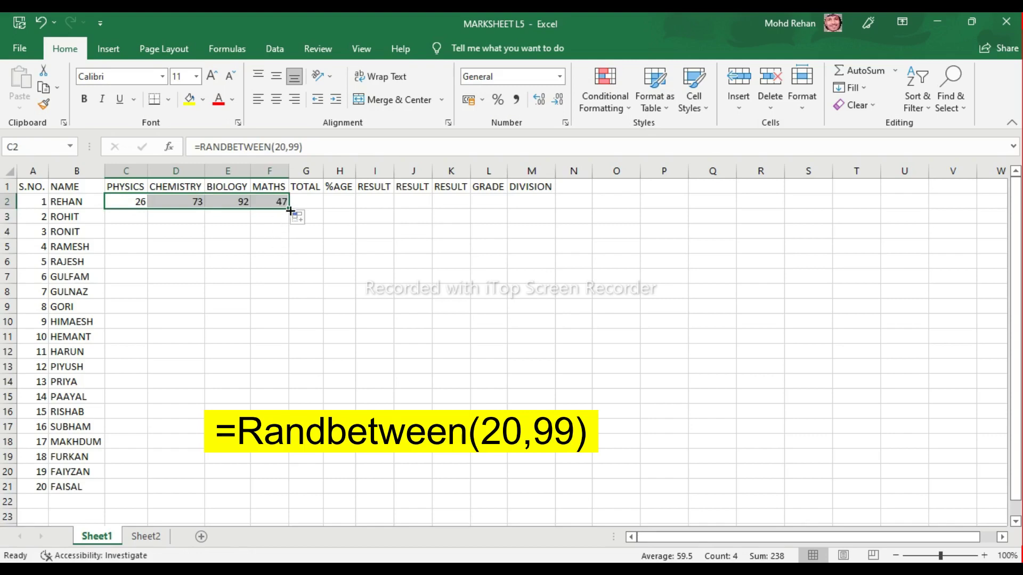
pyautogui.moveTo(290, 211); pyautogui.dragTo(289, 211)
pyautogui.doubleClick(289, 211)
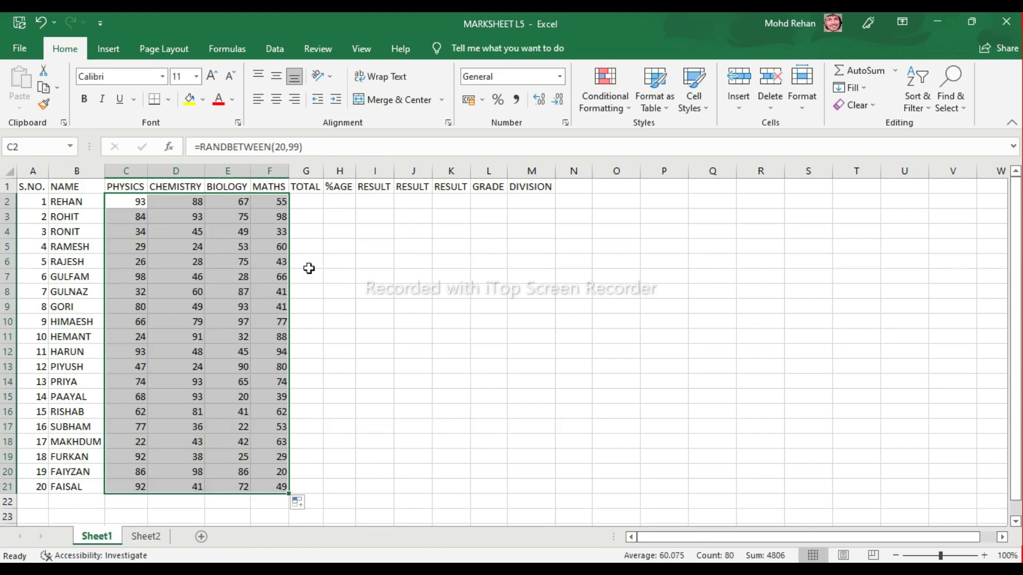
# - Fix C2 at 67 and C3 at 45, then select the marks C2:F21
pyautogui.click(136, 203)
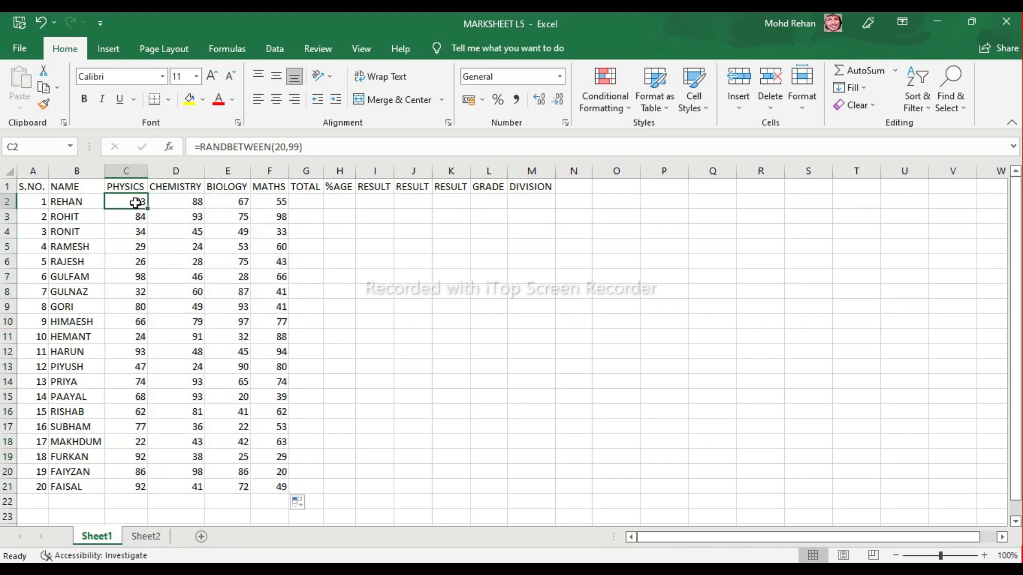
pyautogui.write('67')
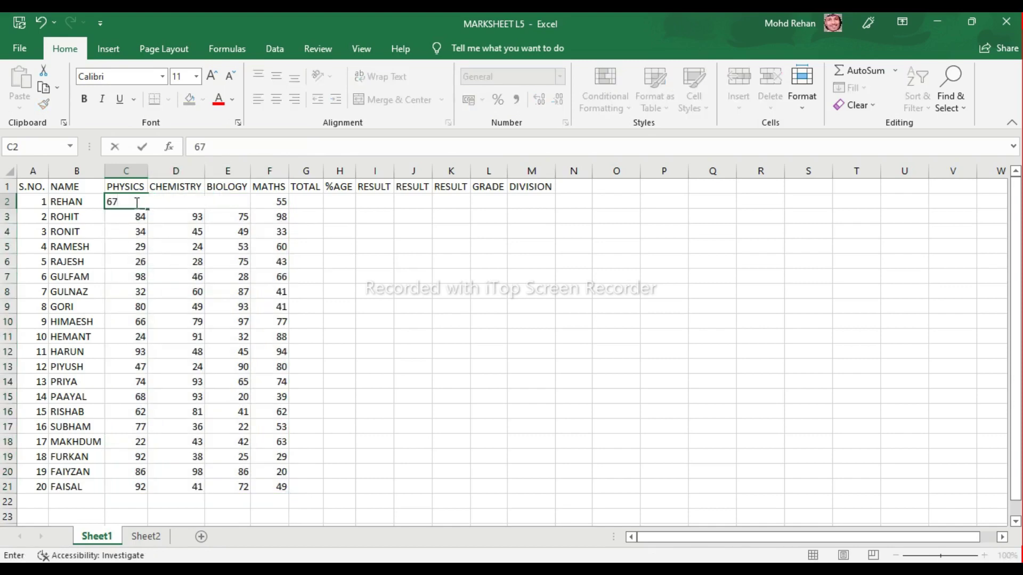
pyautogui.press('Return')
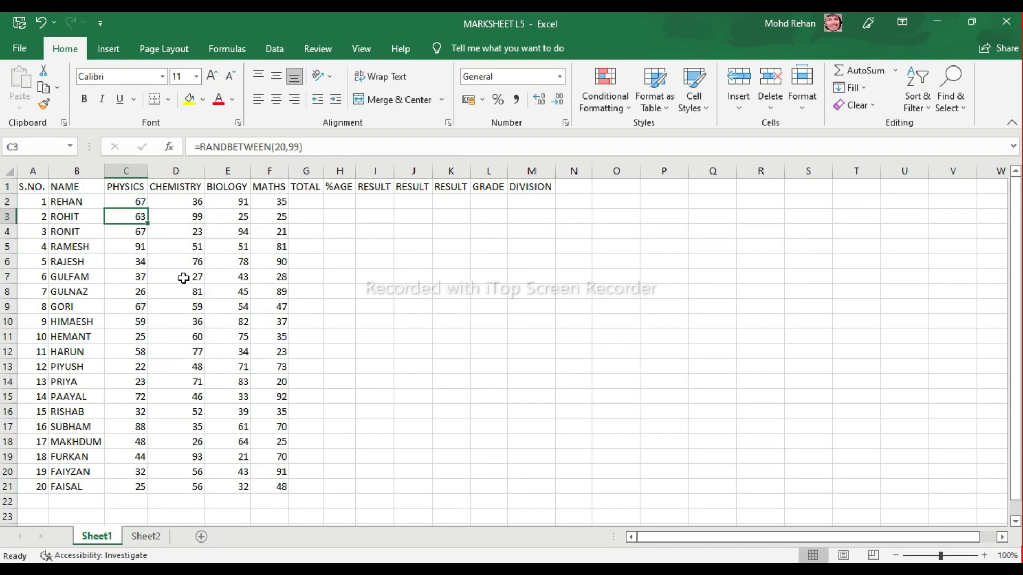
pyautogui.write('45')
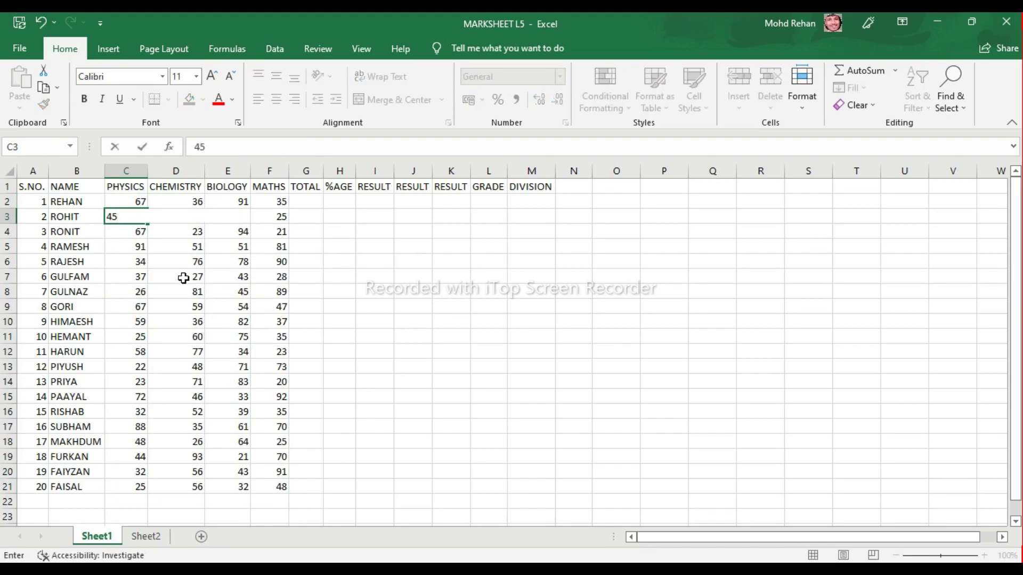
pyautogui.press('Return')
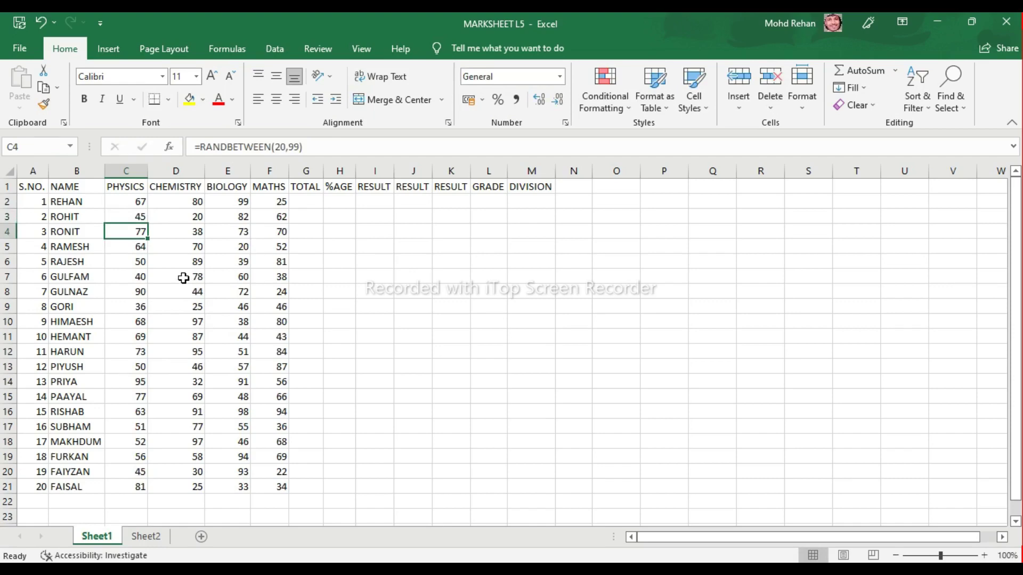
pyautogui.click(137, 203)
pyautogui.moveTo(137, 203)
pyautogui.mouseDown()
pyautogui.moveTo(293, 486)
pyautogui.moveTo(283, 486)
pyautogui.mouseUp()
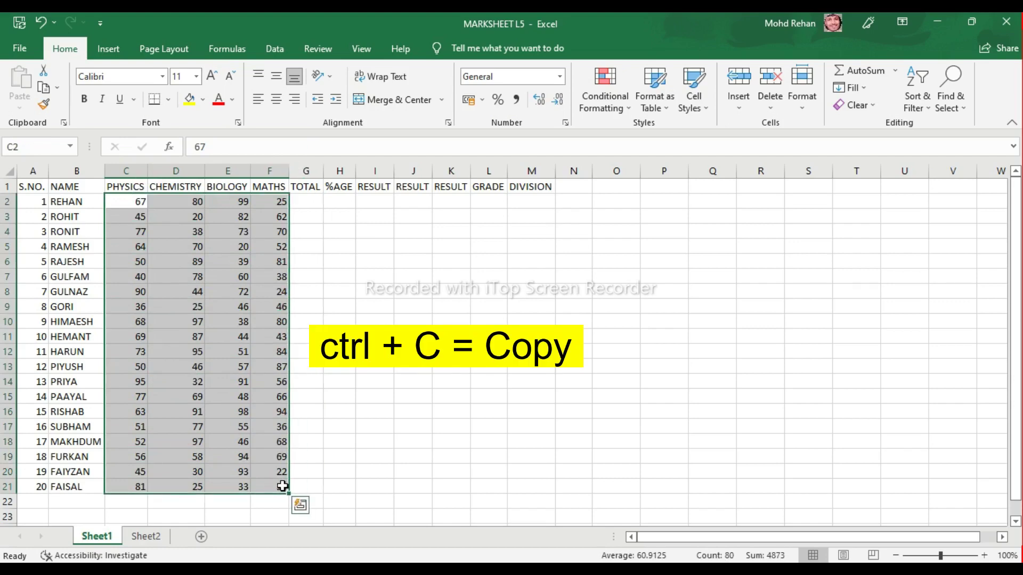
# - Copy C2:F21 and paste it back as values only, replacing the RANDBETWEEN formulas
pyautogui.hotkey('ctrl', 'c')
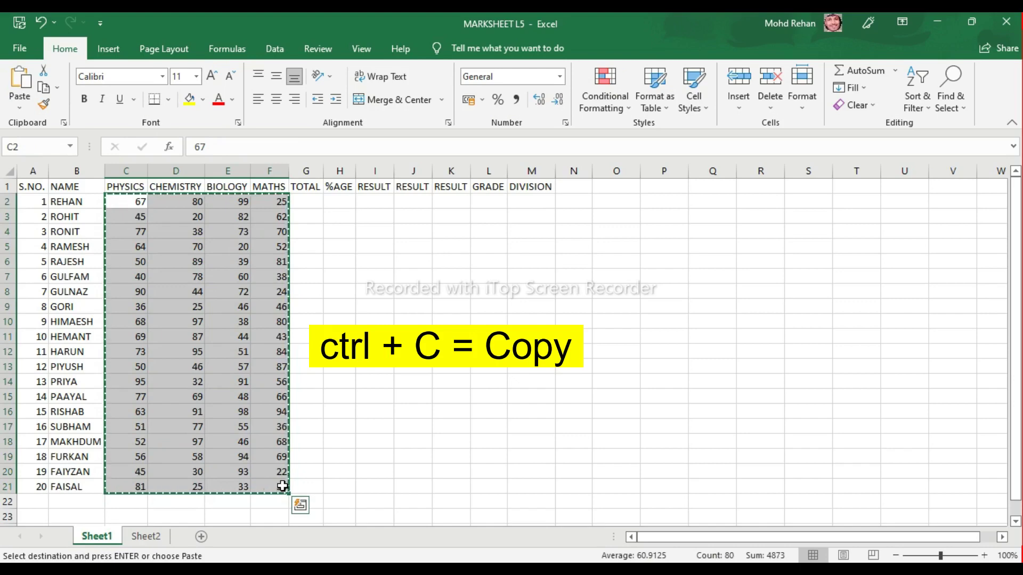
pyautogui.press('alt')
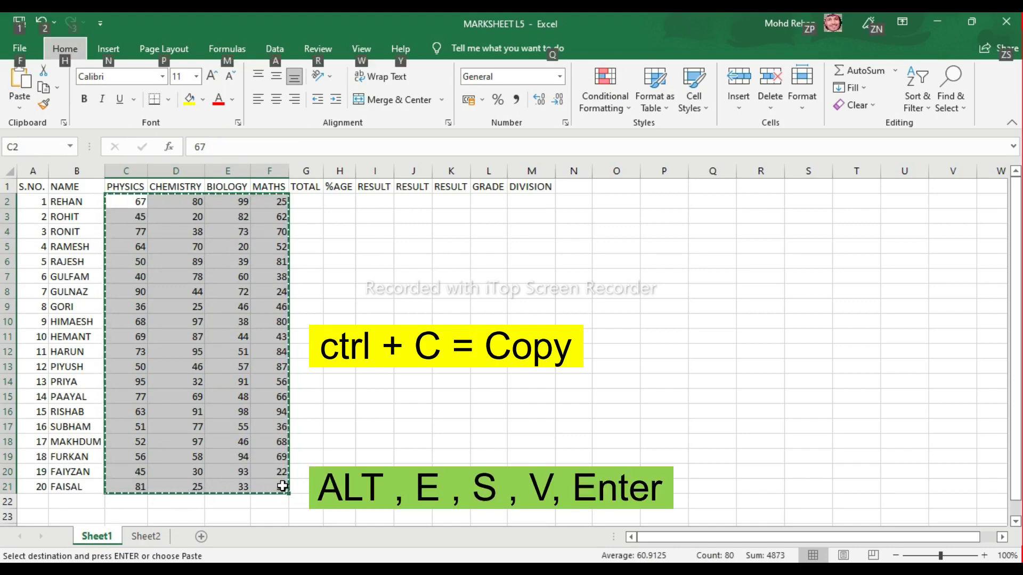
pyautogui.press('e')
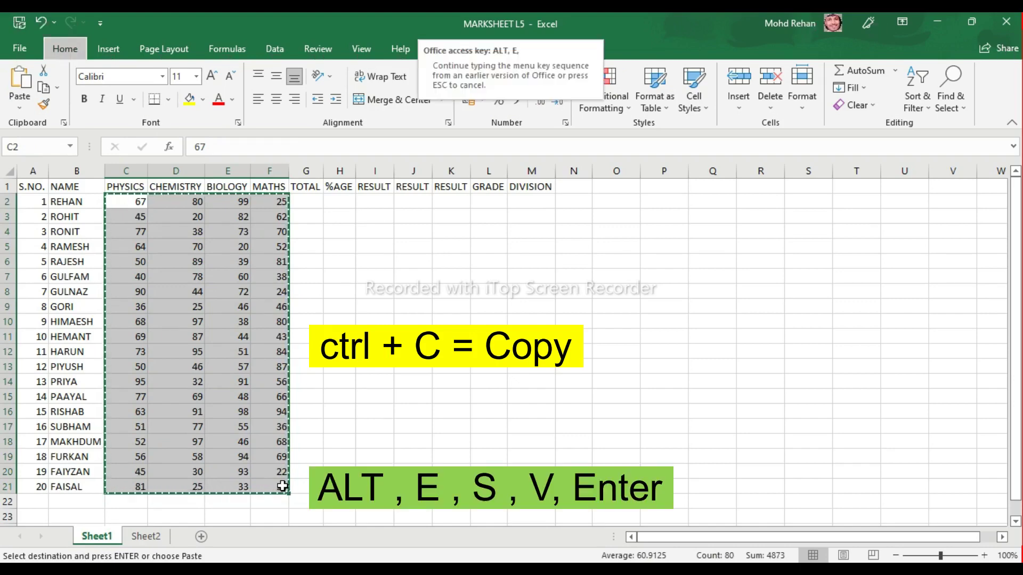
pyautogui.press('s')
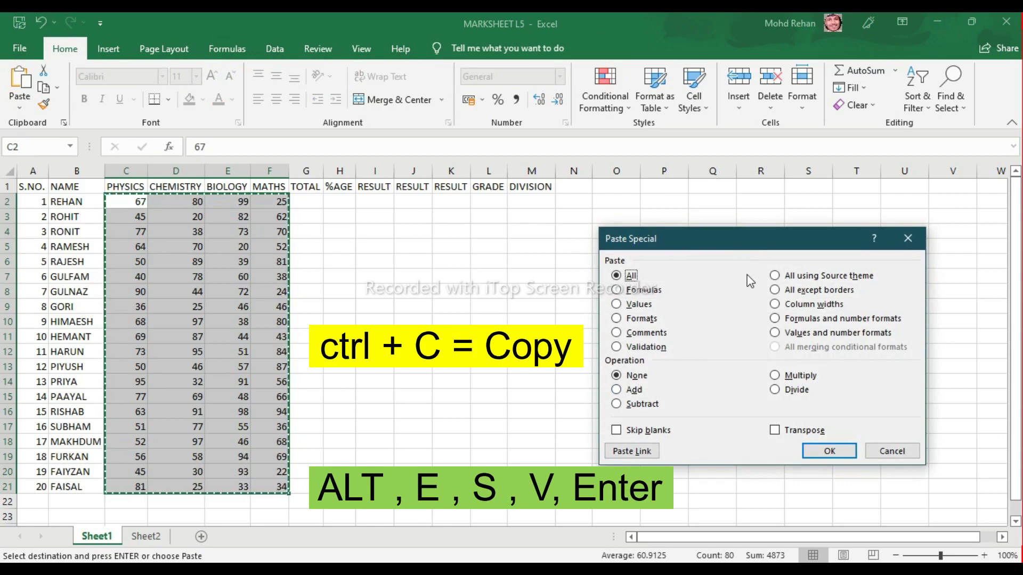
pyautogui.press('v')
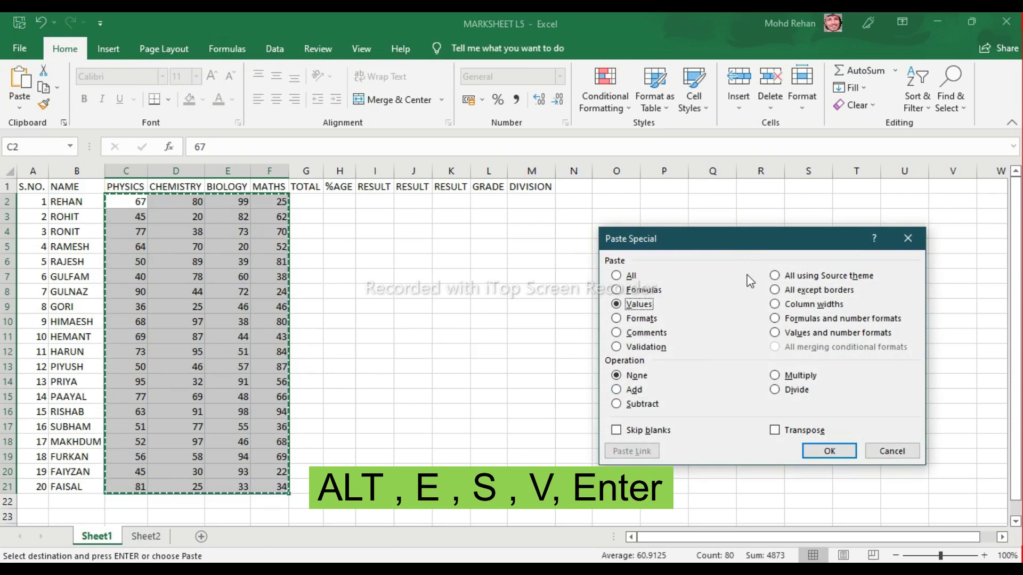
pyautogui.press('Return')
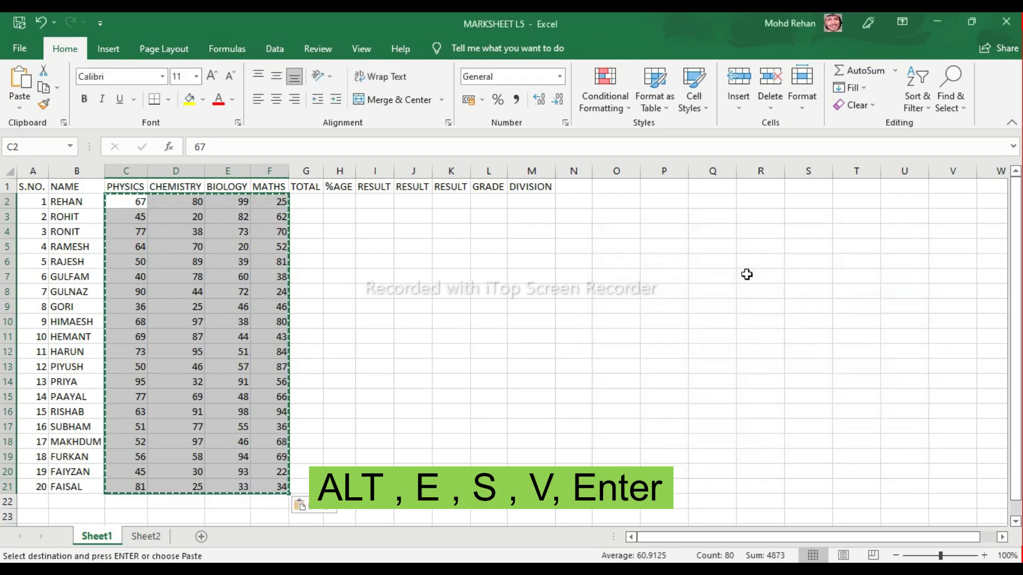
# - Confirm D7 holds a plain number, then set the CHEMISTRY mark in D8 to 56
pyautogui.click(156, 276)
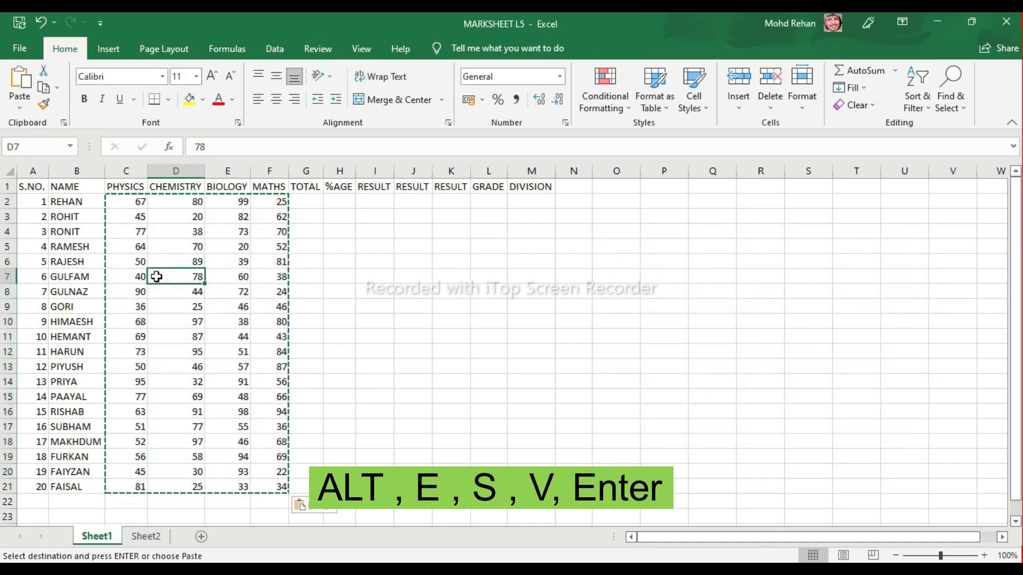
pyautogui.press('Escape')
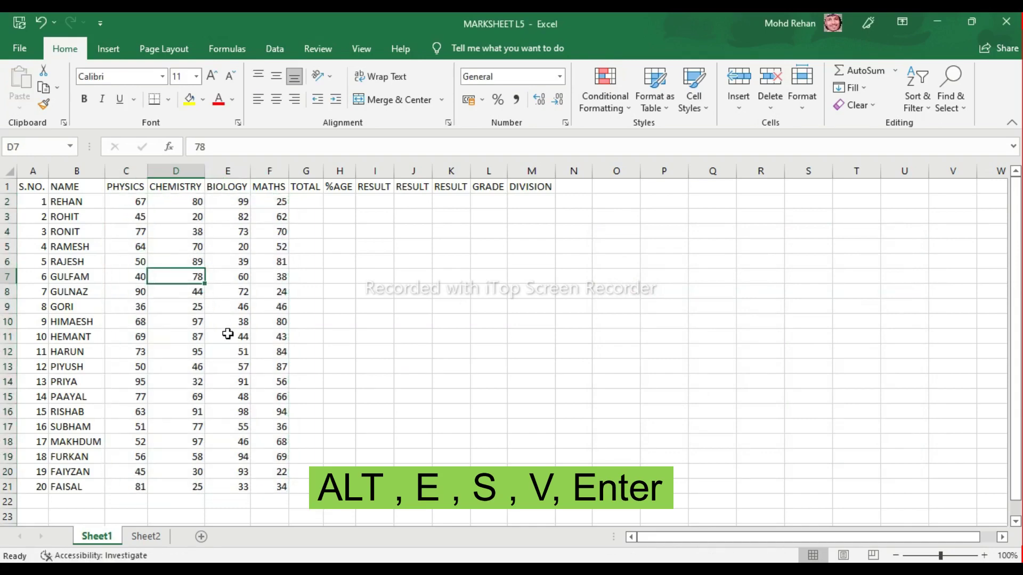
pyautogui.press('F2')
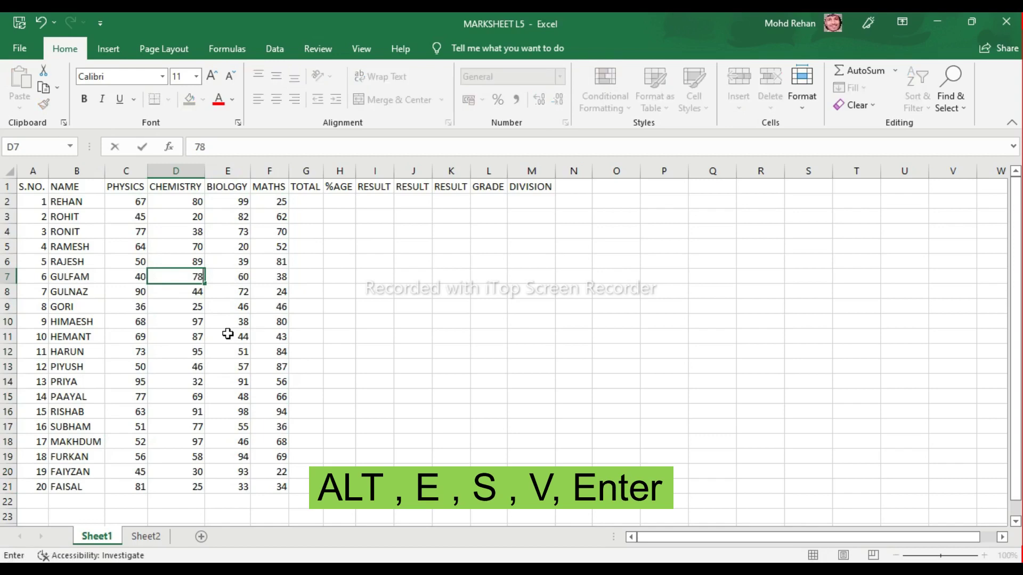
pyautogui.press('Return')
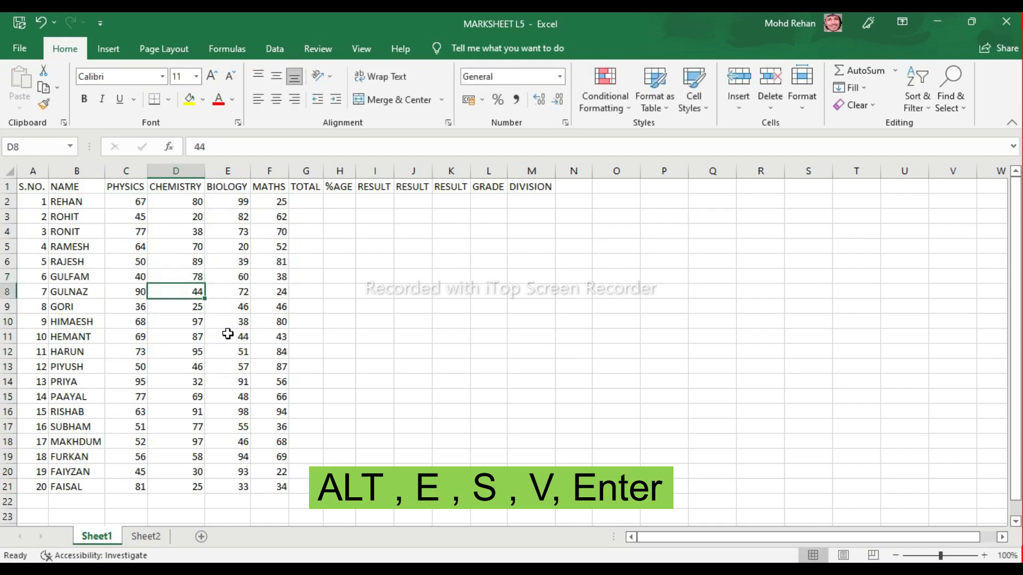
pyautogui.write('56')
pyautogui.press('Return')
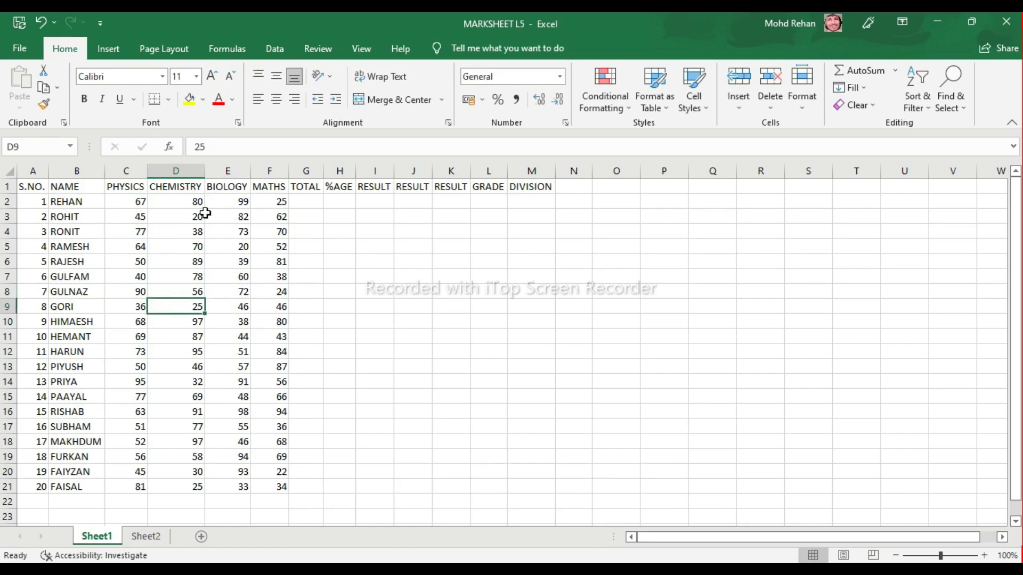
# - AutoSum C2:F2 into G2, giving the first student a total of 271
pyautogui.click(305, 202)
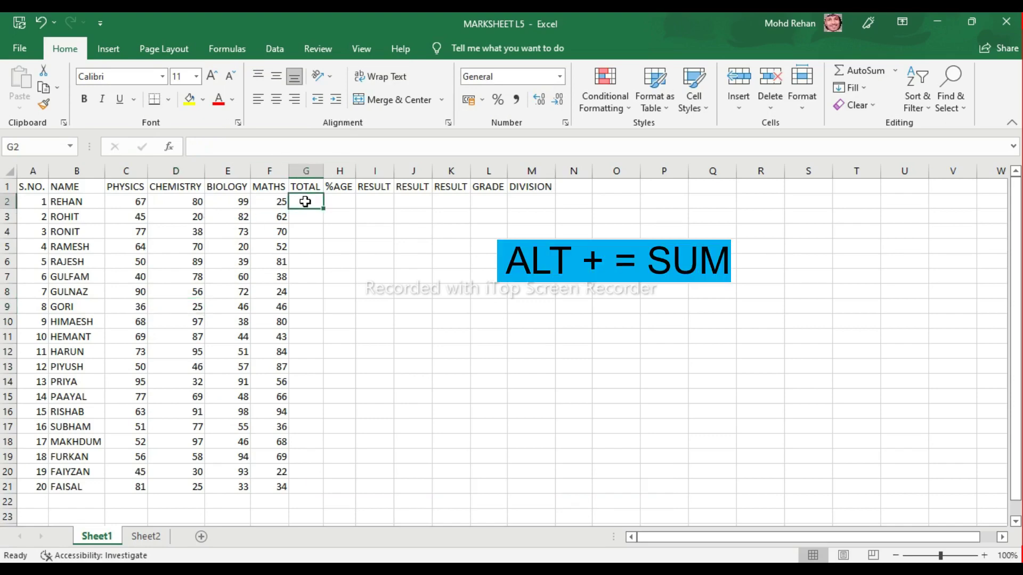
pyautogui.hotkey('alt', '=')
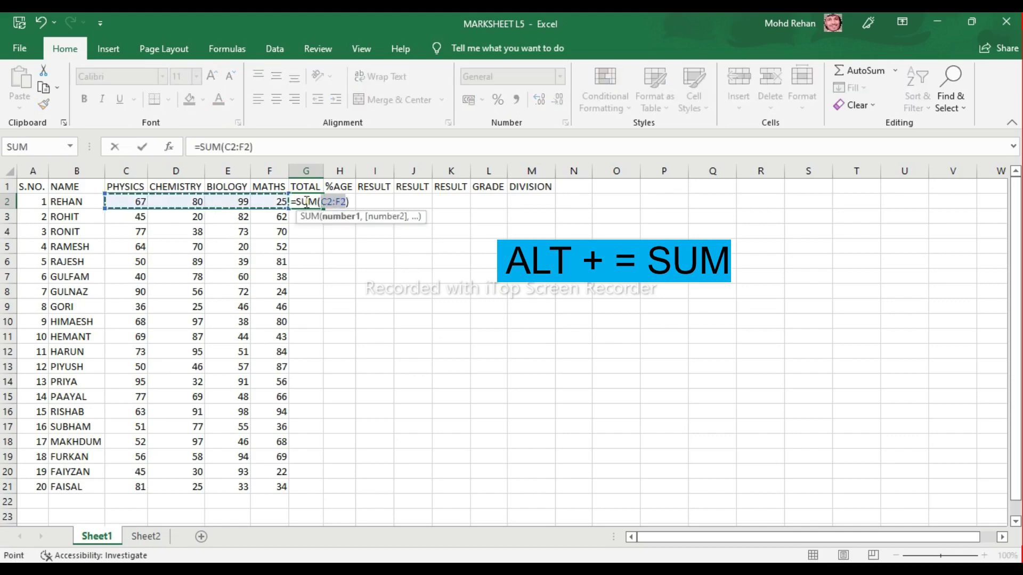
pyautogui.press('Return')
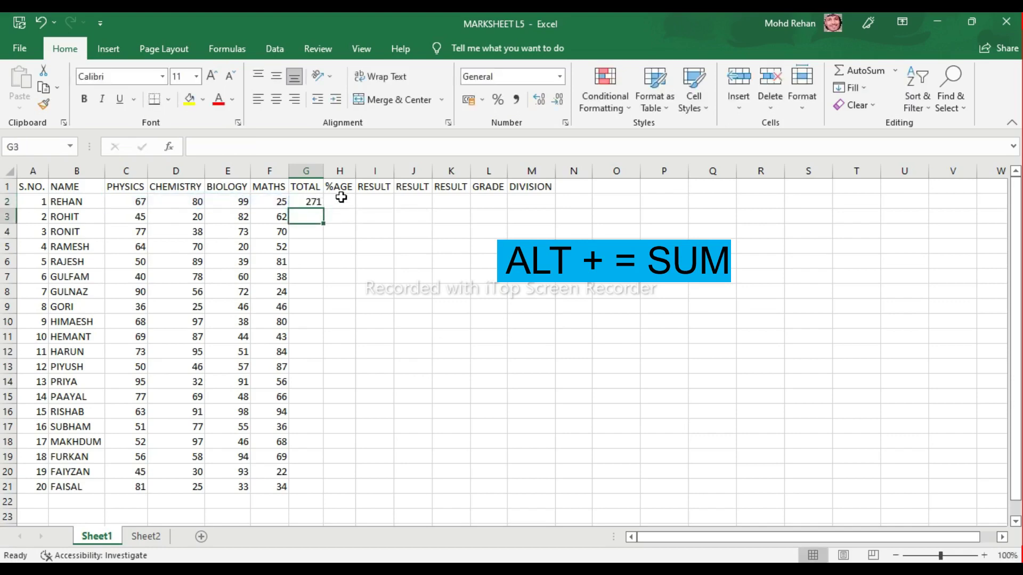
pyautogui.click(341, 197)
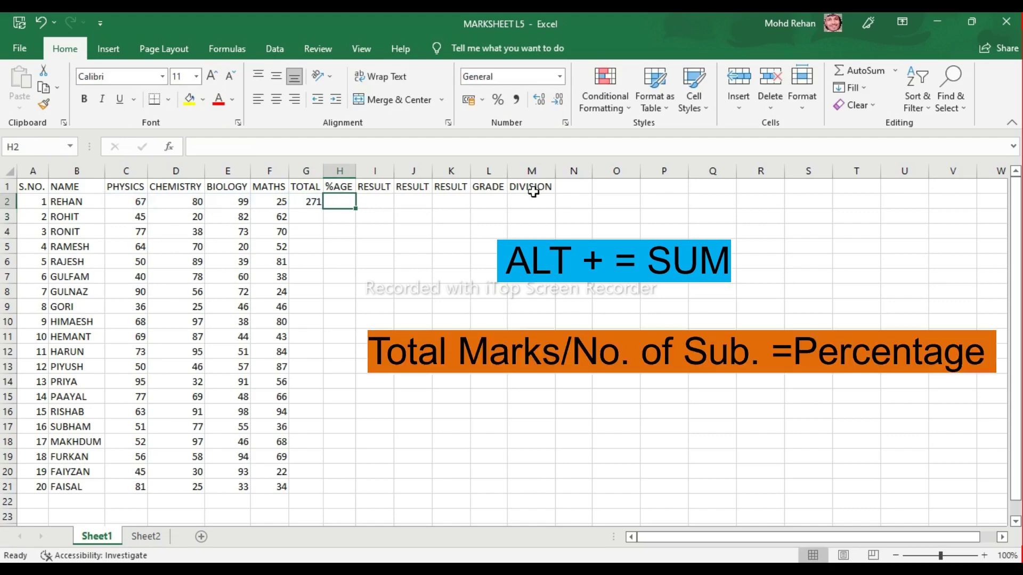
# - Enter =G2/4 in H2, giving the first student's percentage of 67.75
pyautogui.write('=')
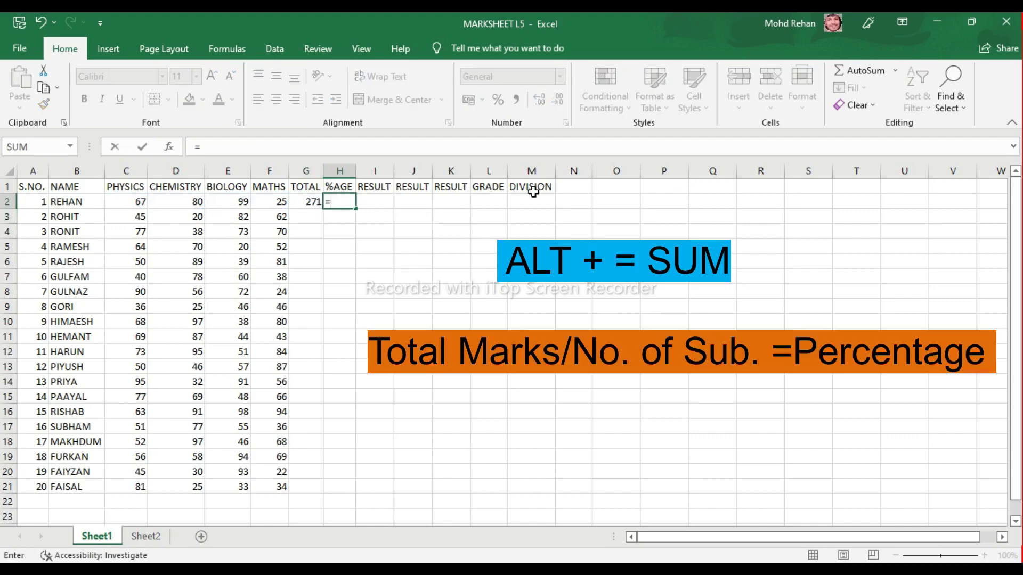
pyautogui.press('Left')
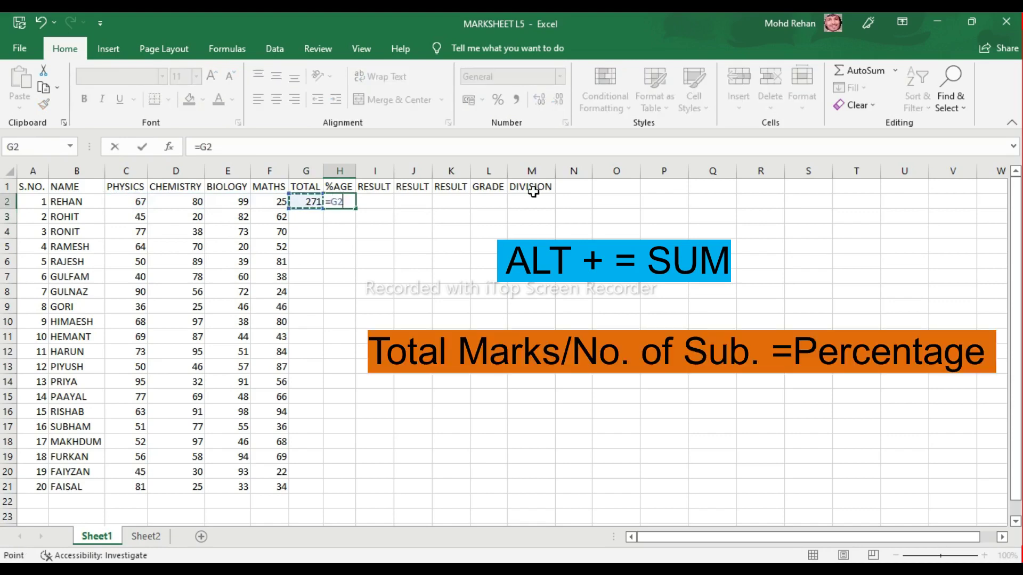
pyautogui.write(',')
pyautogui.write('/')
pyautogui.write('4')
pyautogui.press('Return')
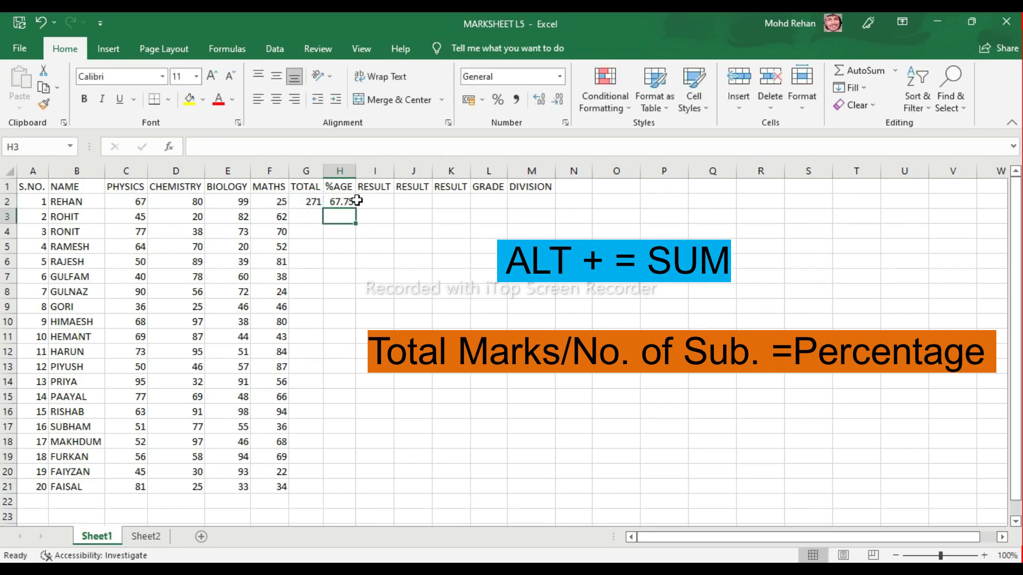
# - Copy the G2:H2 total and percentage formulas down to row 21
pyautogui.click(307, 199)
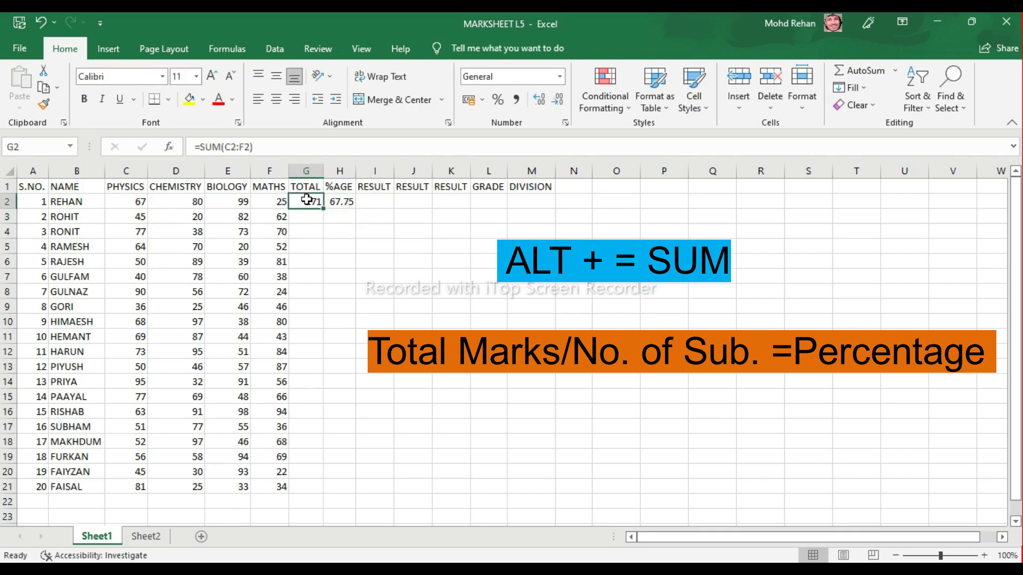
pyautogui.moveTo(307, 199); pyautogui.dragTo(347, 202)
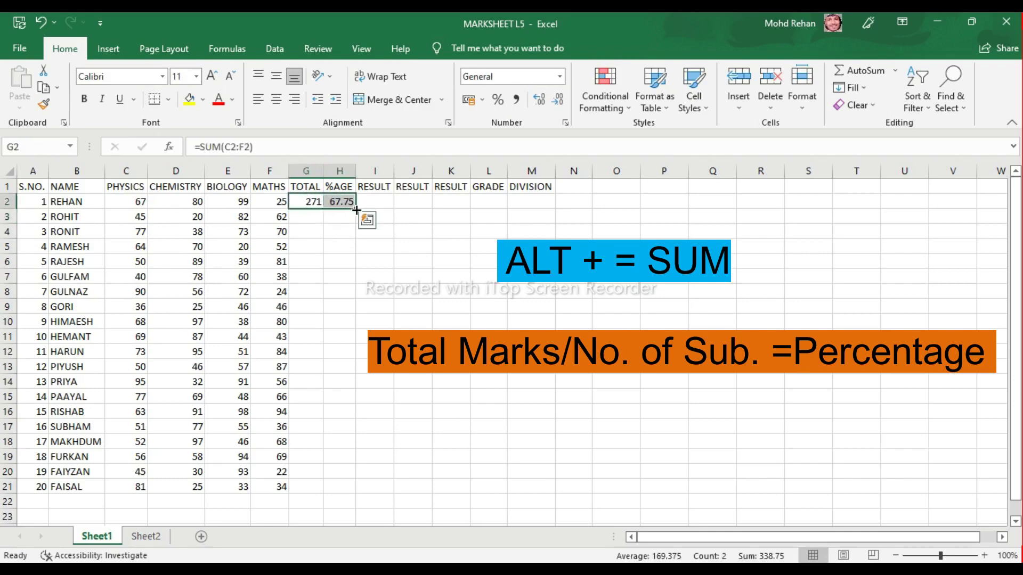
pyautogui.doubleClick(356, 209)
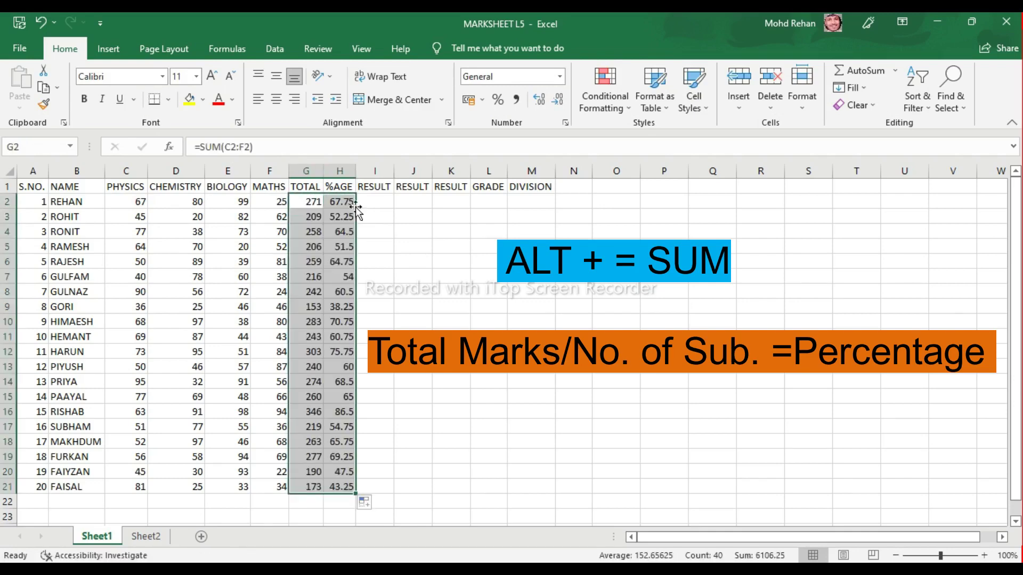
pyautogui.click(371, 208)
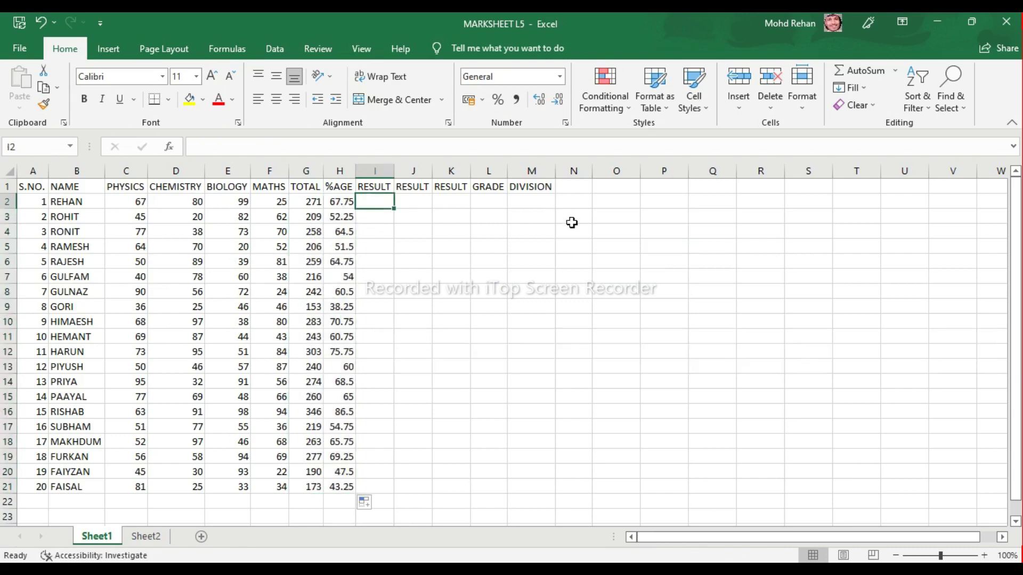
# - Type the notes IF, IF AND, IF OR and IF IF into O4:O7
pyautogui.click(610, 233)
pyautogui.write('I')
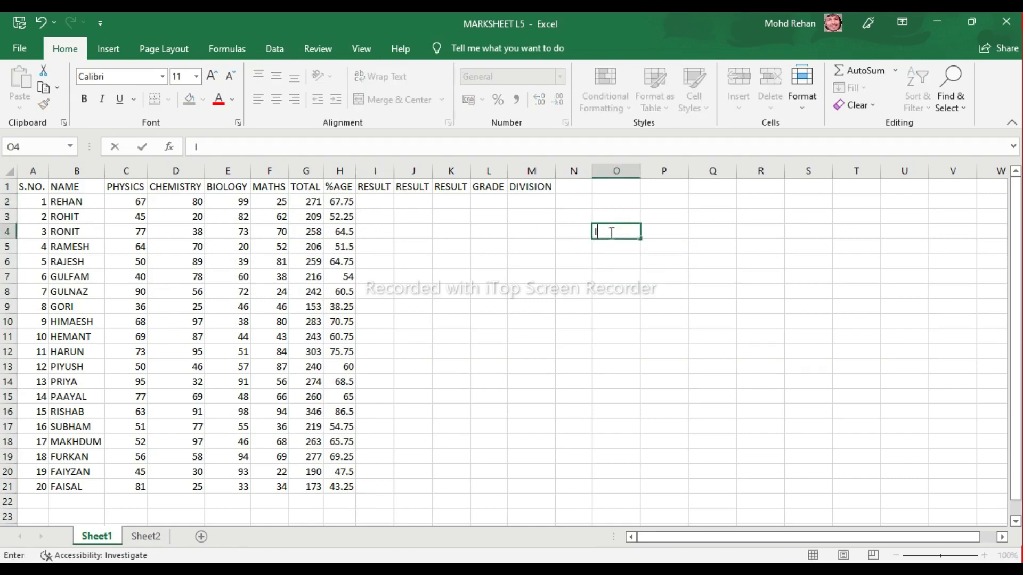
pyautogui.write('F')
pyautogui.press('Return')
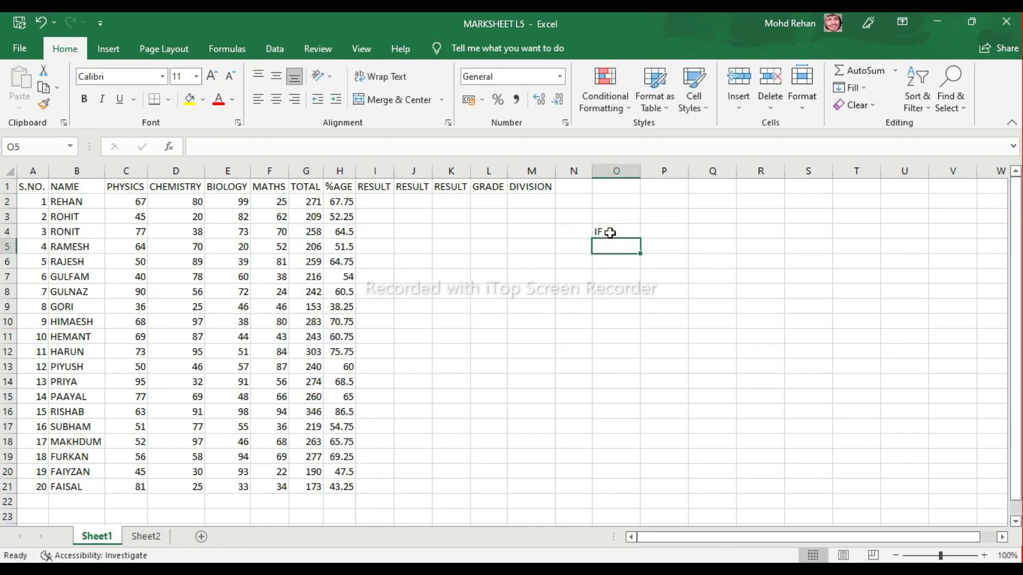
pyautogui.write('IF A')
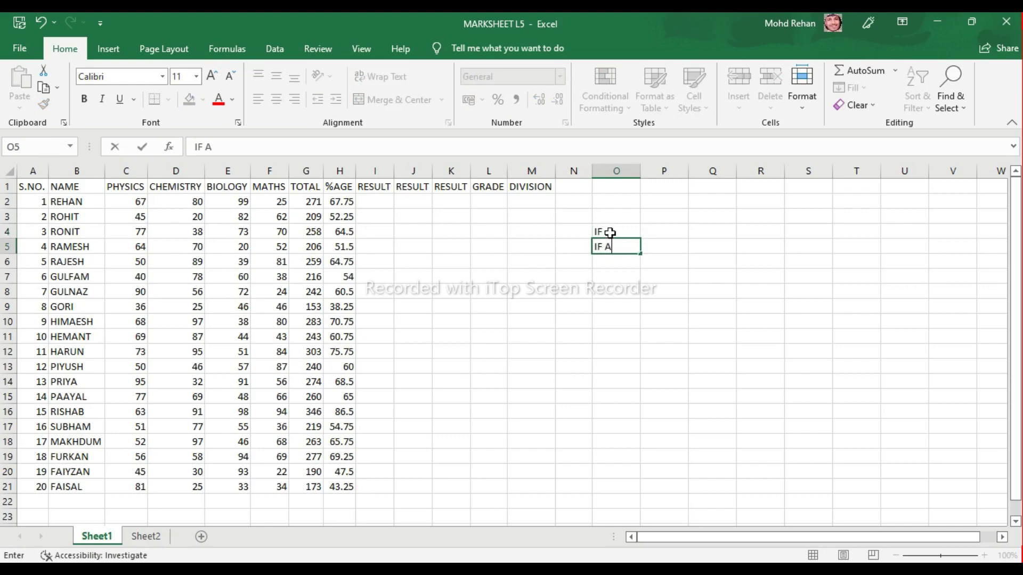
pyautogui.write('ND')
pyautogui.press('Return')
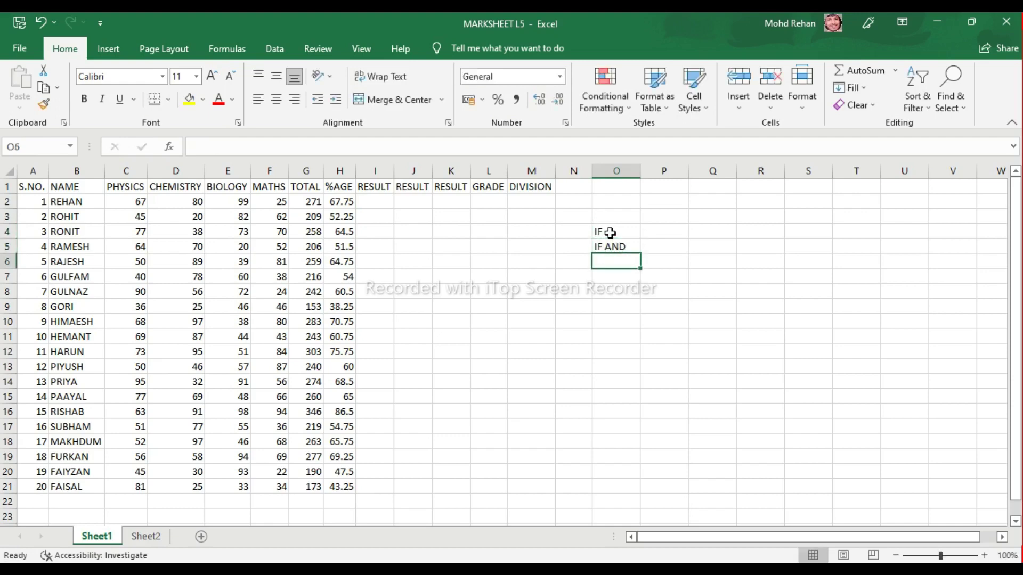
pyautogui.write('IF ')
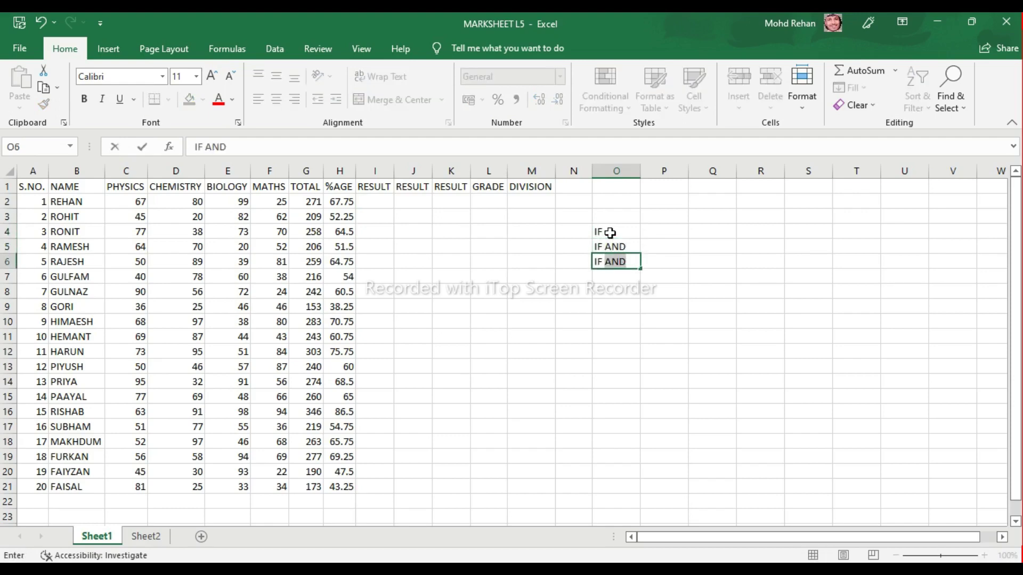
pyautogui.write('OR')
pyautogui.press('Return')
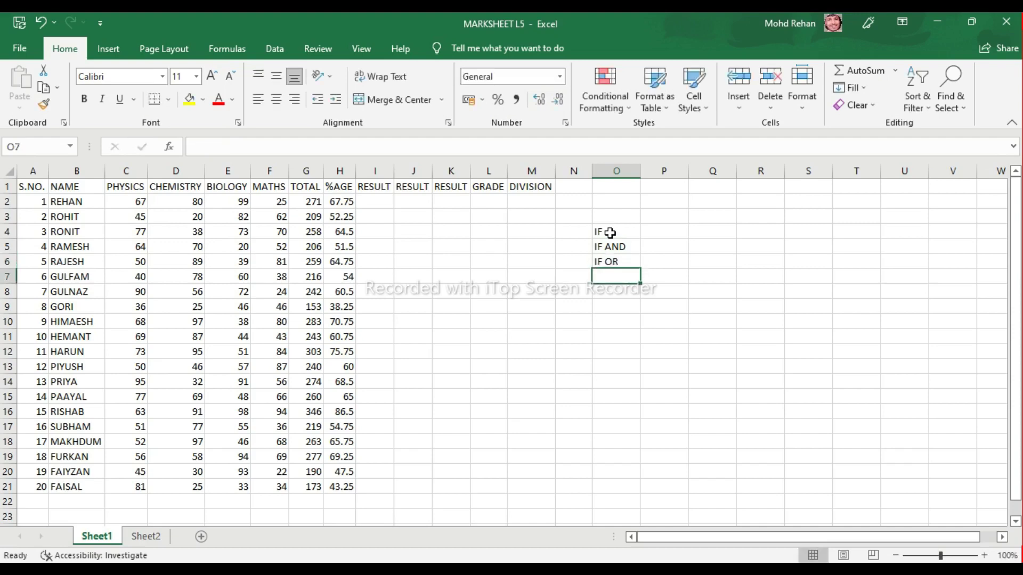
pyautogui.write('IF I')
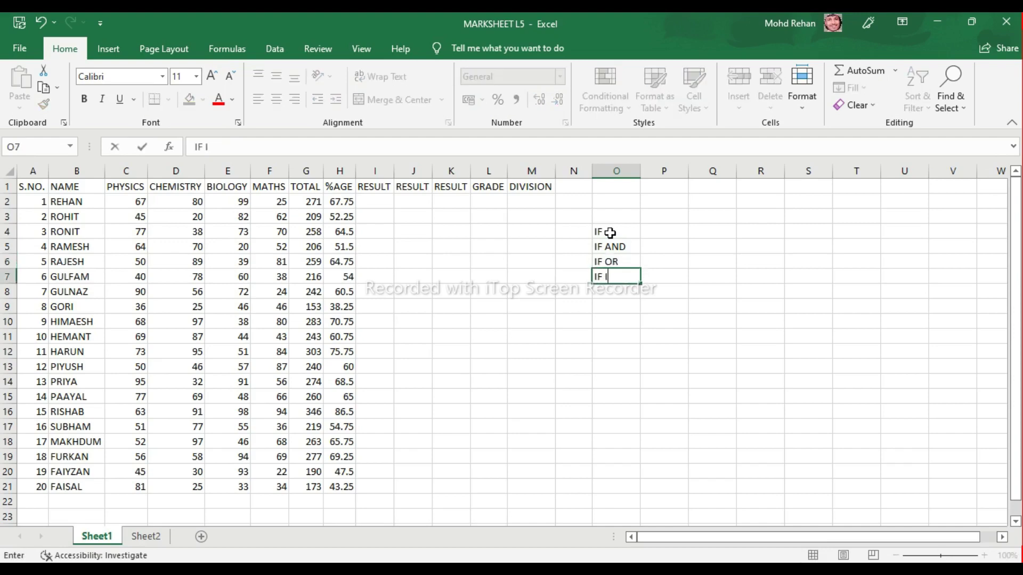
pyautogui.write('F')
pyautogui.press('Return')
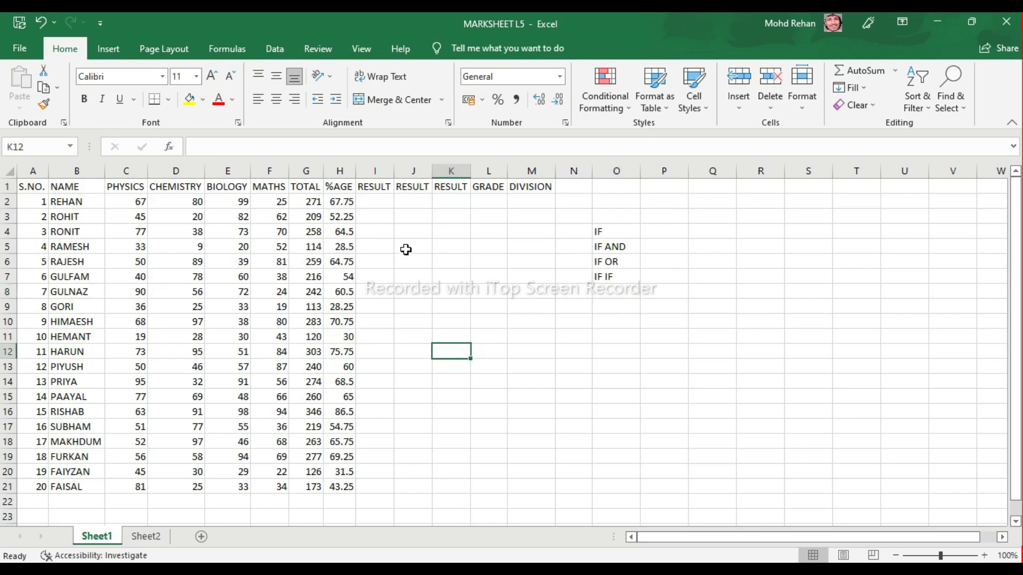
# - Enter =IF(H2>=33,"PASS","FAIL") in I2, which shows PASS for the 67.75% student
pyautogui.click(375, 206)
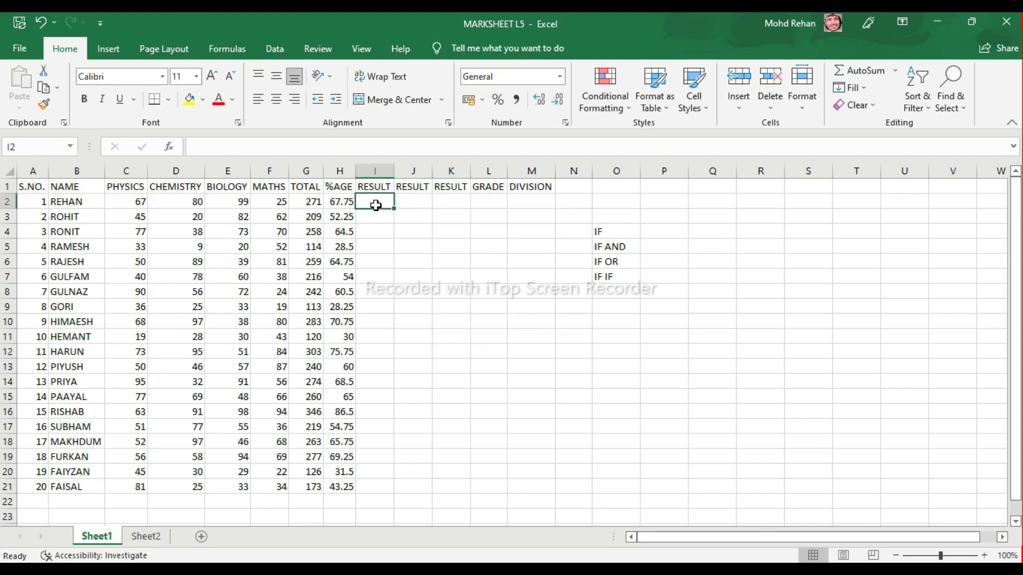
pyautogui.write('=')
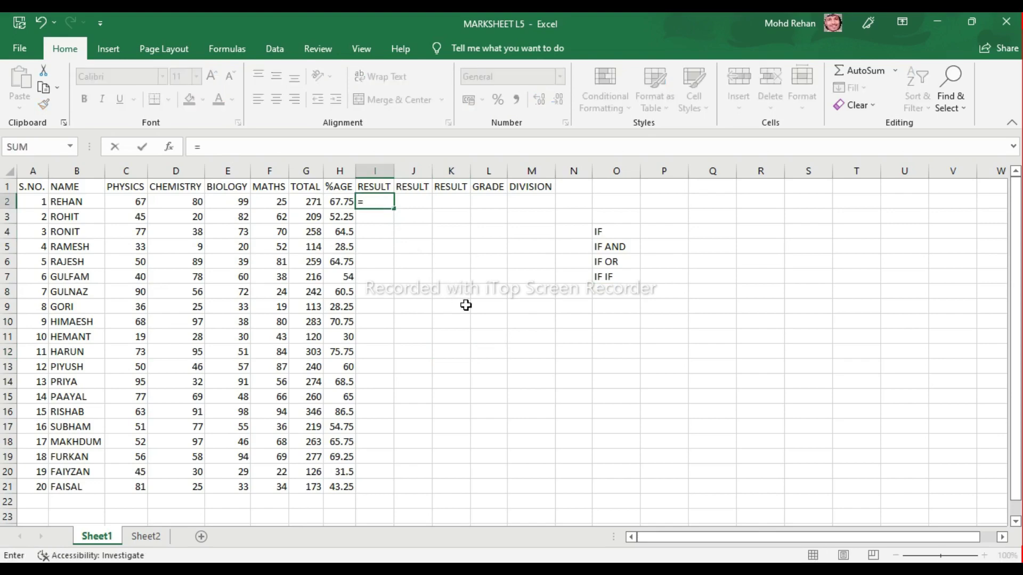
pyautogui.write('IF')
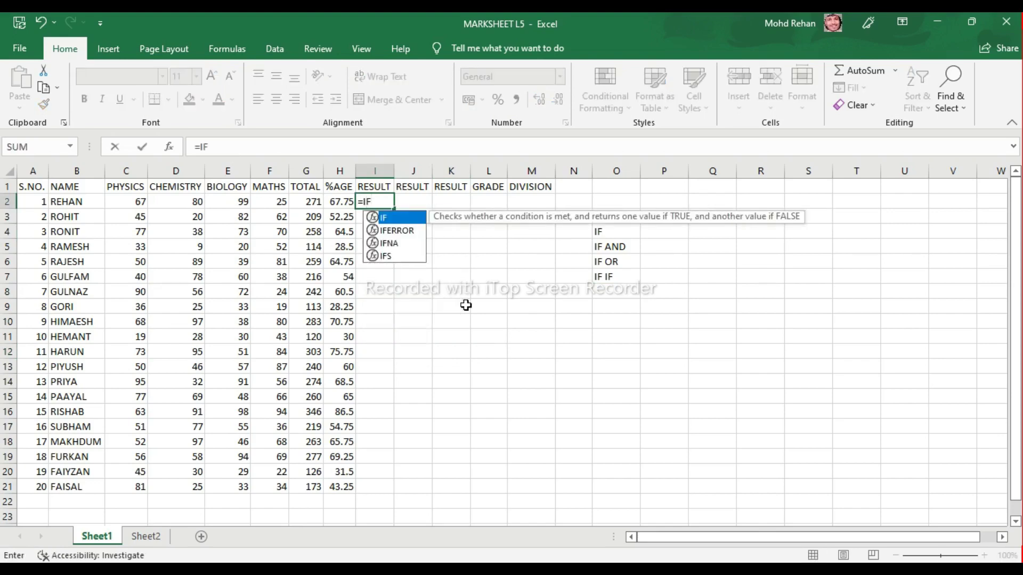
pyautogui.write('(')
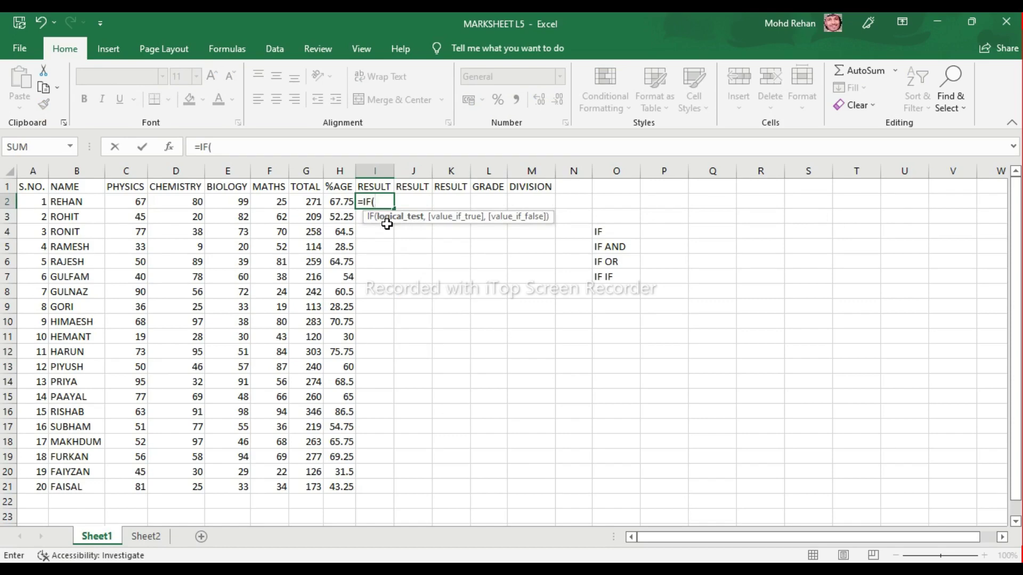
pyautogui.press('Left')
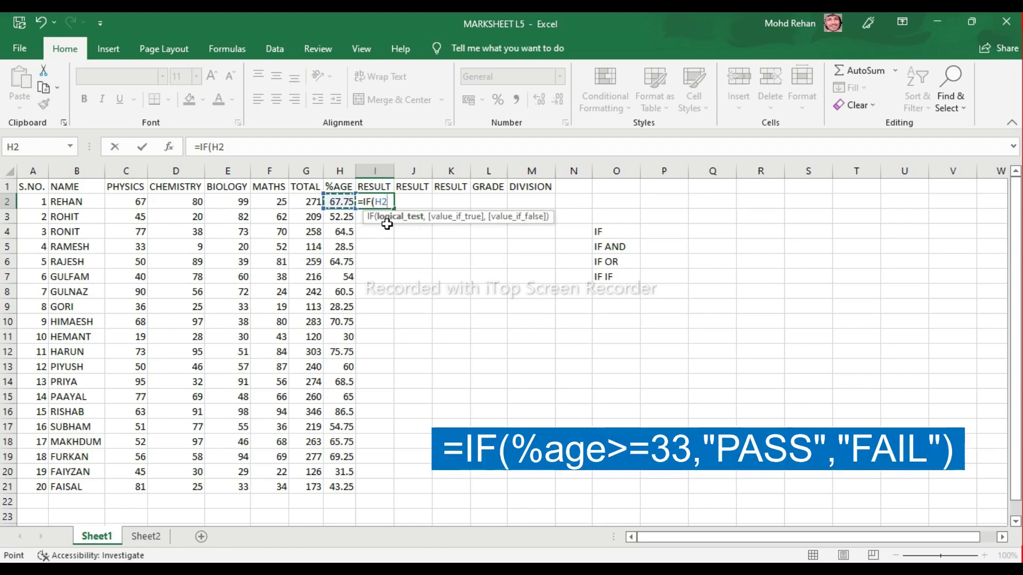
pyautogui.write('>')
pyautogui.write('=')
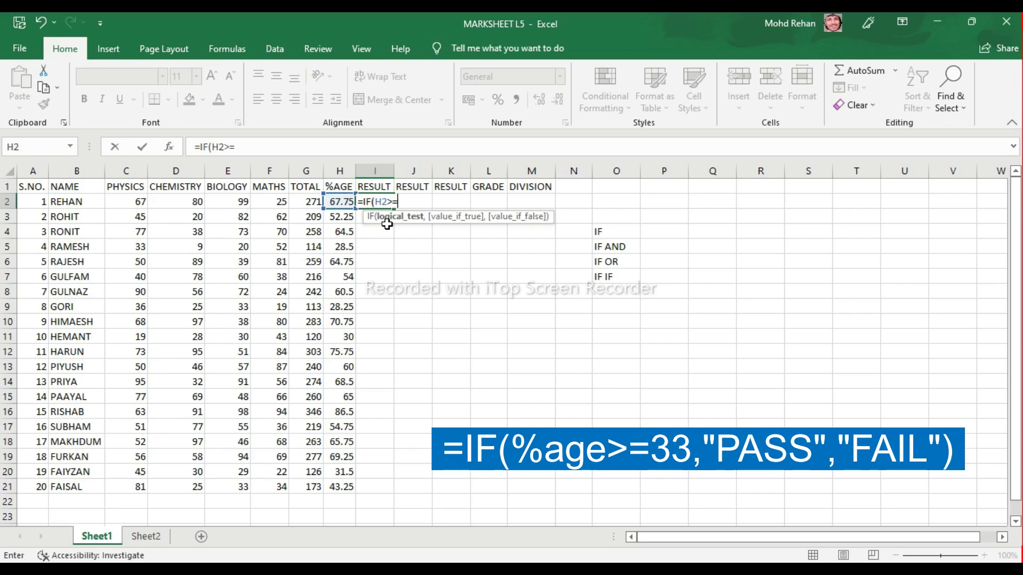
pyautogui.write('3')
pyautogui.write('3')
pyautogui.write('"')
pyautogui.write('P')
pyautogui.press('BackSpace')
pyautogui.press('BackSpace')
pyautogui.press('BackSpace')
pyautogui.write('3')
pyautogui.write(',')
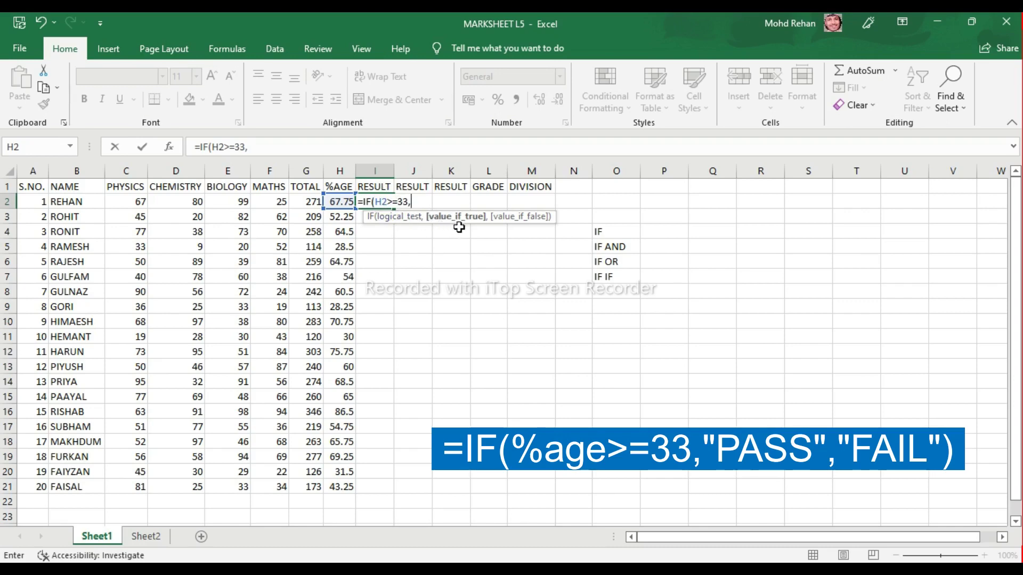
pyautogui.write('"')
pyautogui.write('PAS')
pyautogui.write('S"')
pyautogui.write(',')
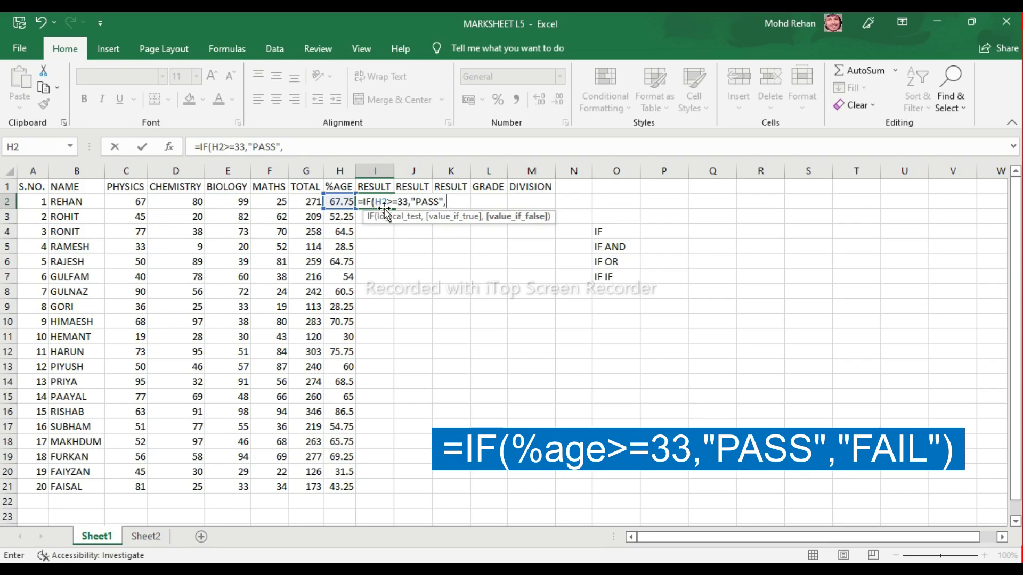
pyautogui.write('"')
pyautogui.write('FAI')
pyautogui.write('L')
pyautogui.write('"')
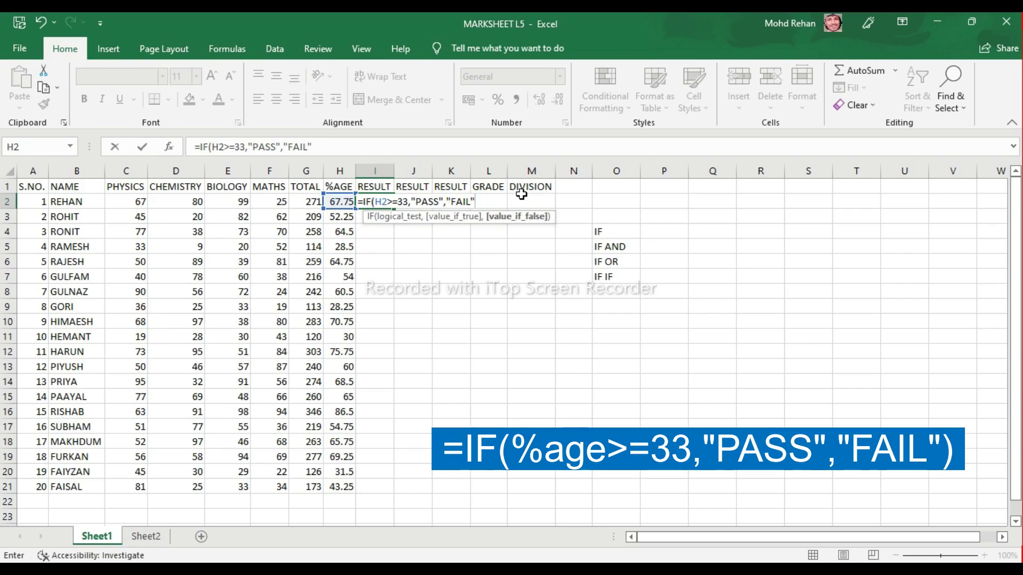
pyautogui.press('Return')
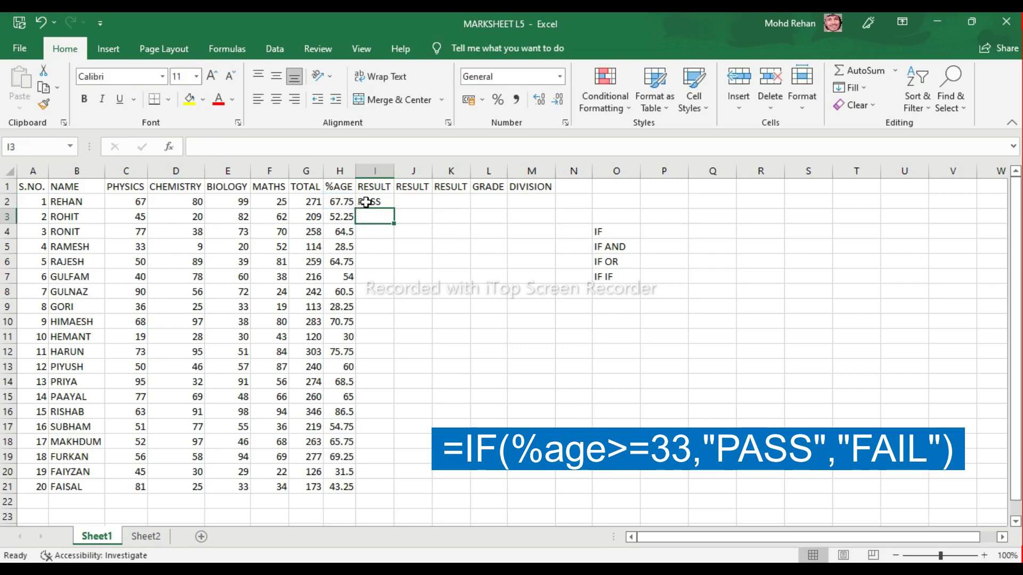
# - Copy I2's PASS/FAIL formula down to I21 and inspect one FAIL result's formula
pyautogui.click(366, 202)
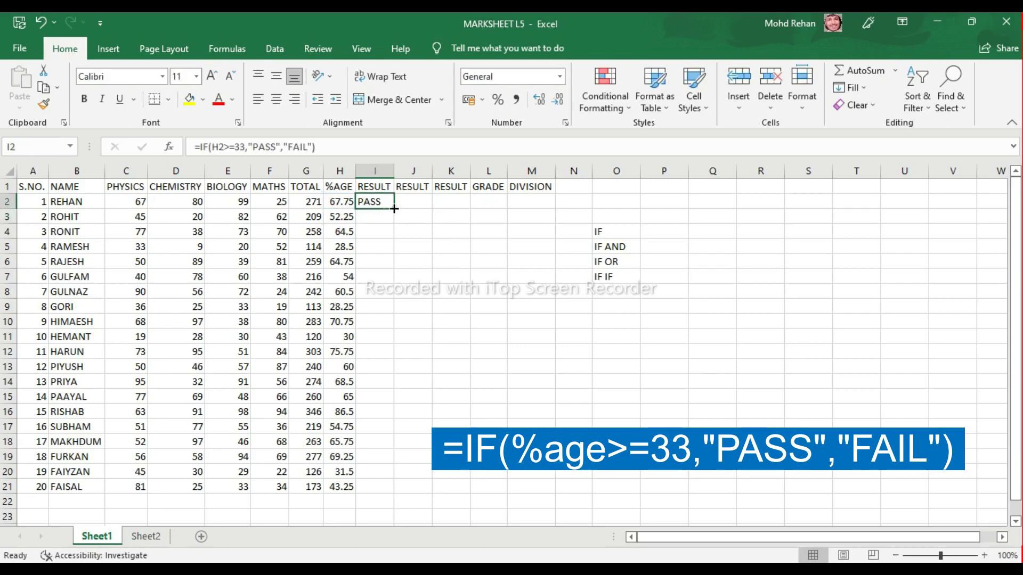
pyautogui.doubleClick(394, 209)
pyautogui.click(418, 290)
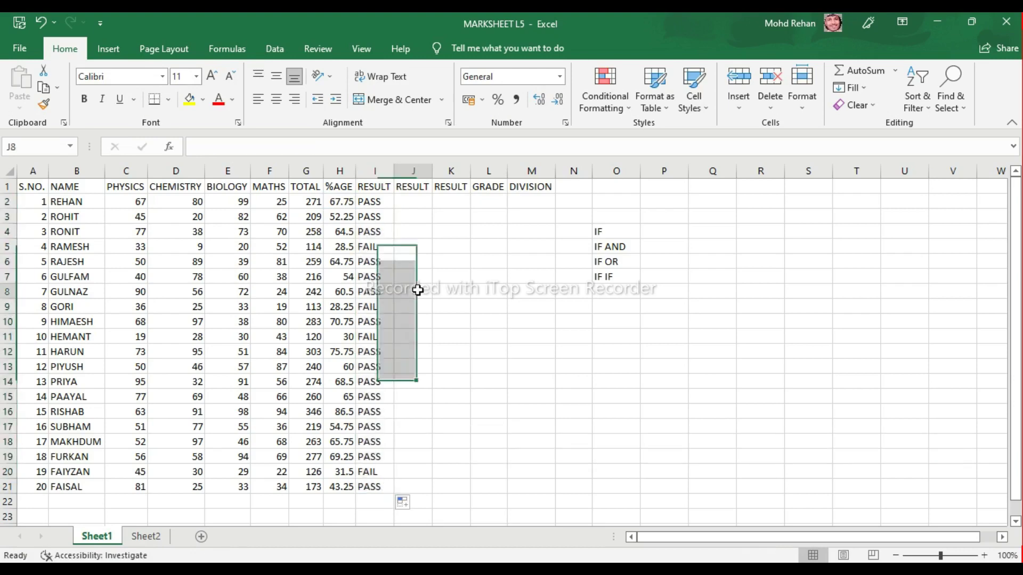
pyautogui.click(376, 250)
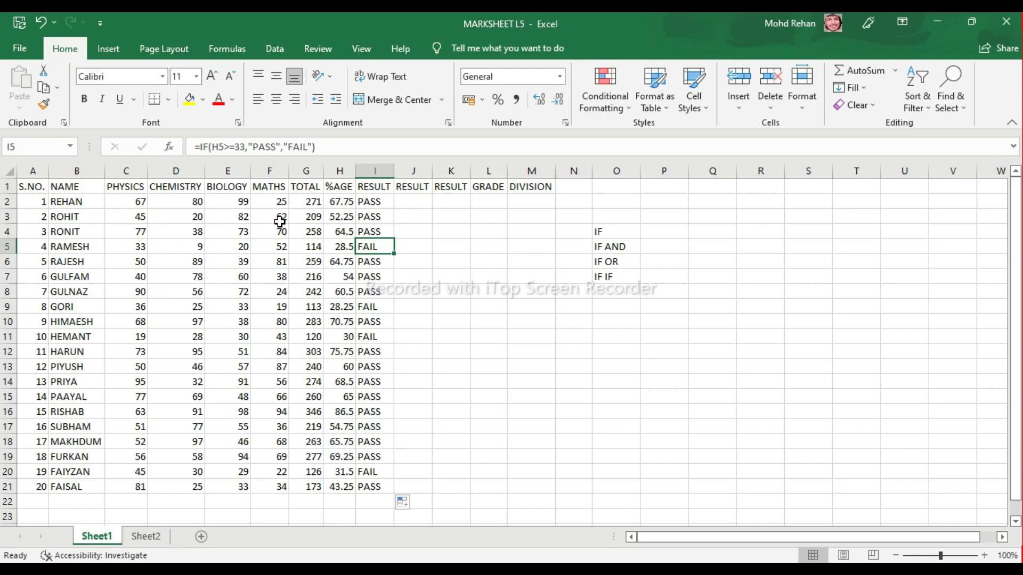
pyautogui.click(437, 228)
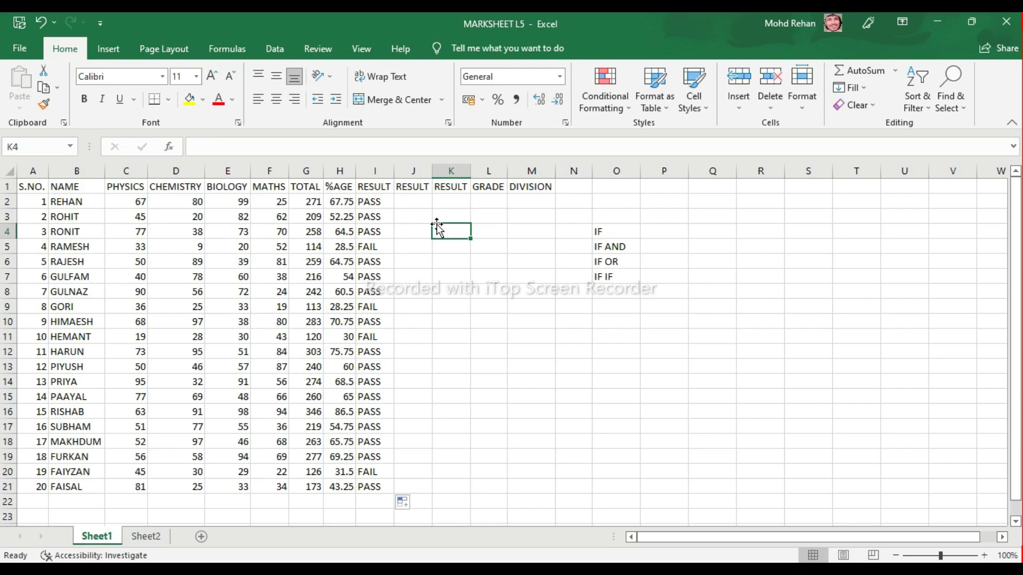
pyautogui.click(450, 219)
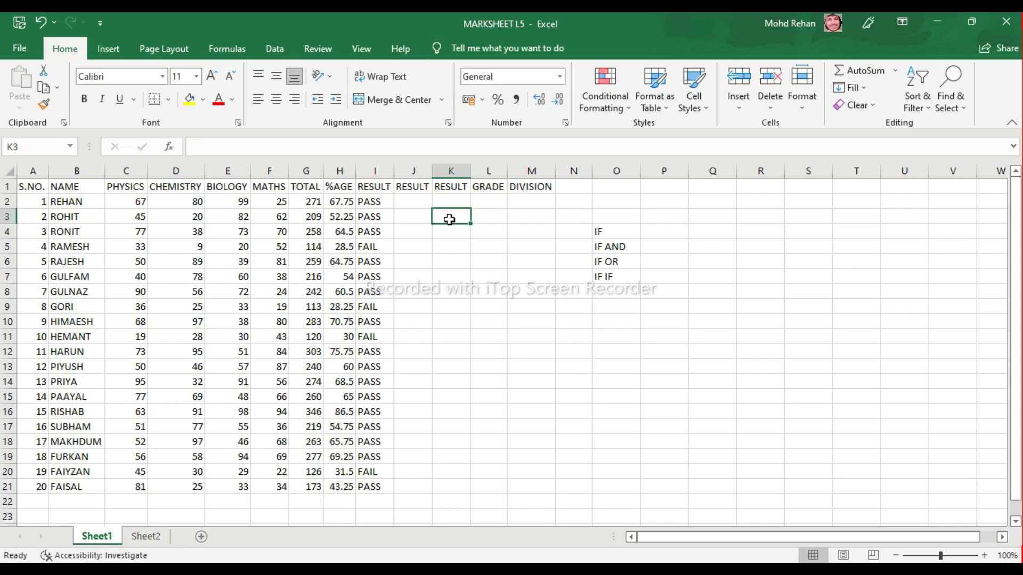
pyautogui.click(411, 198)
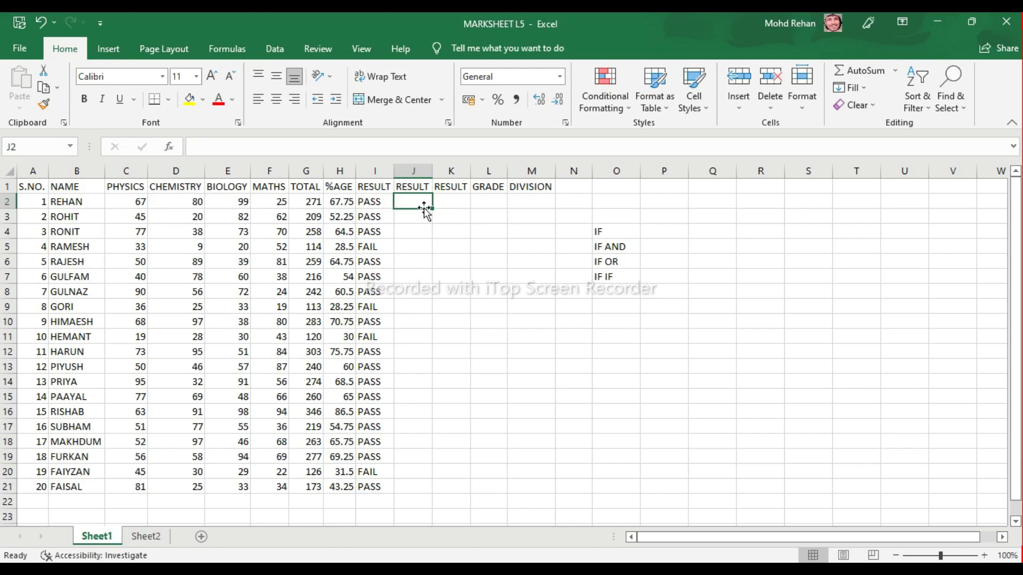
# - Begin J2's formula as =IF(AND(C2>=33,D2>=33, testing the PHYSICS and CHEMISTRY marks
pyautogui.write('=')
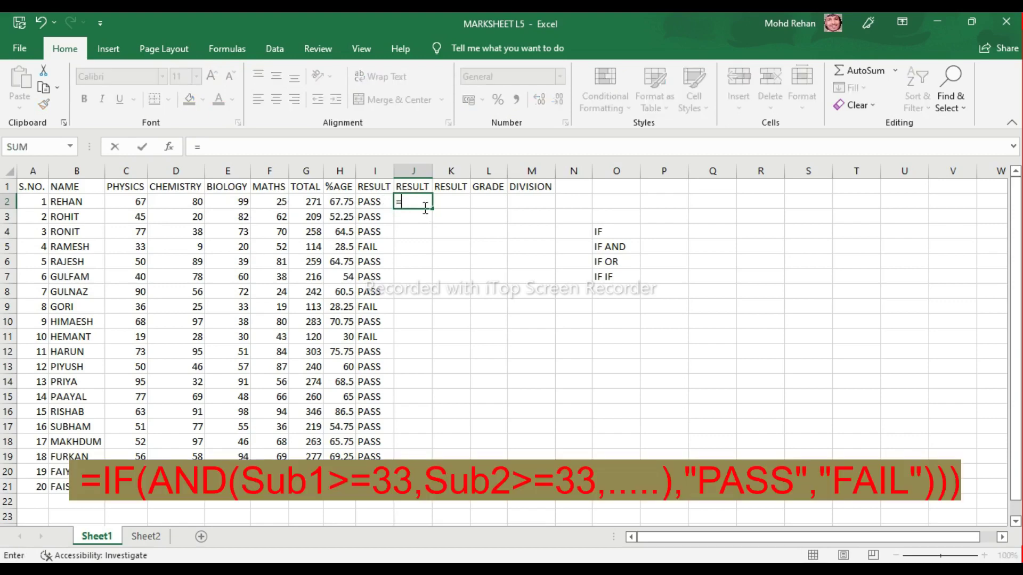
pyautogui.write('IF')
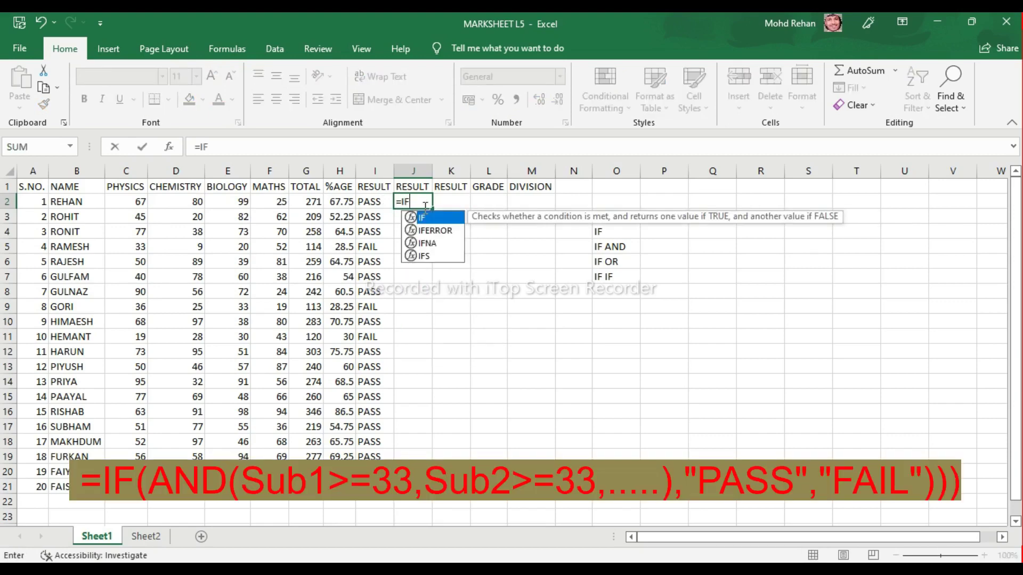
pyautogui.write('(')
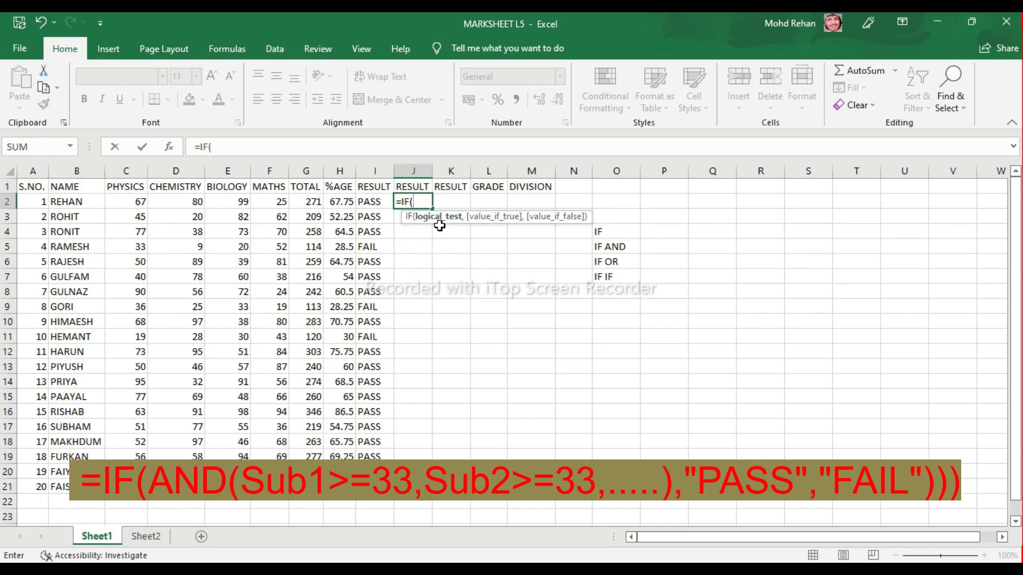
pyautogui.write('AND')
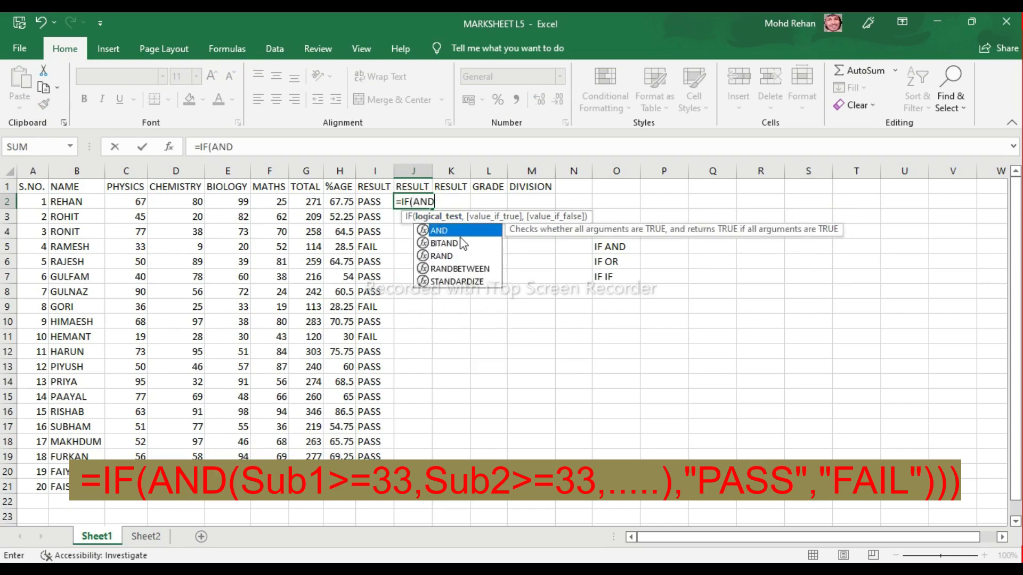
pyautogui.write('(')
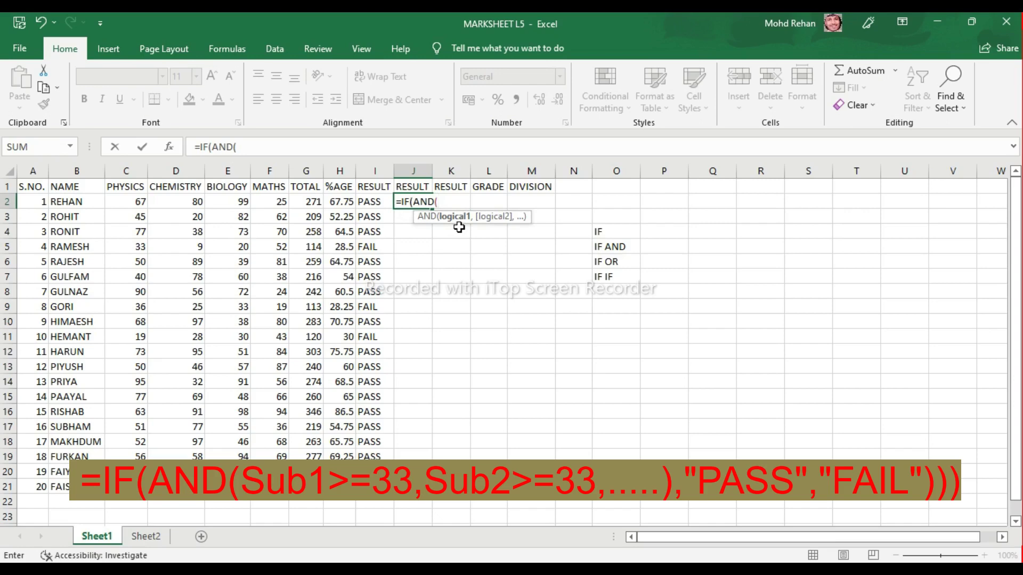
pyautogui.click(139, 200)
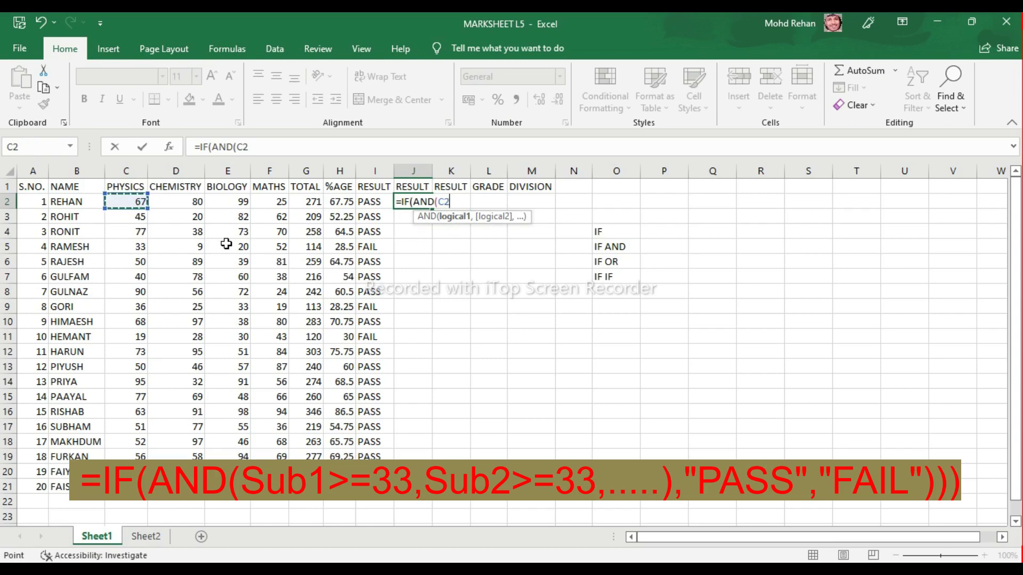
pyautogui.write('>')
pyautogui.write('=')
pyautogui.write('33')
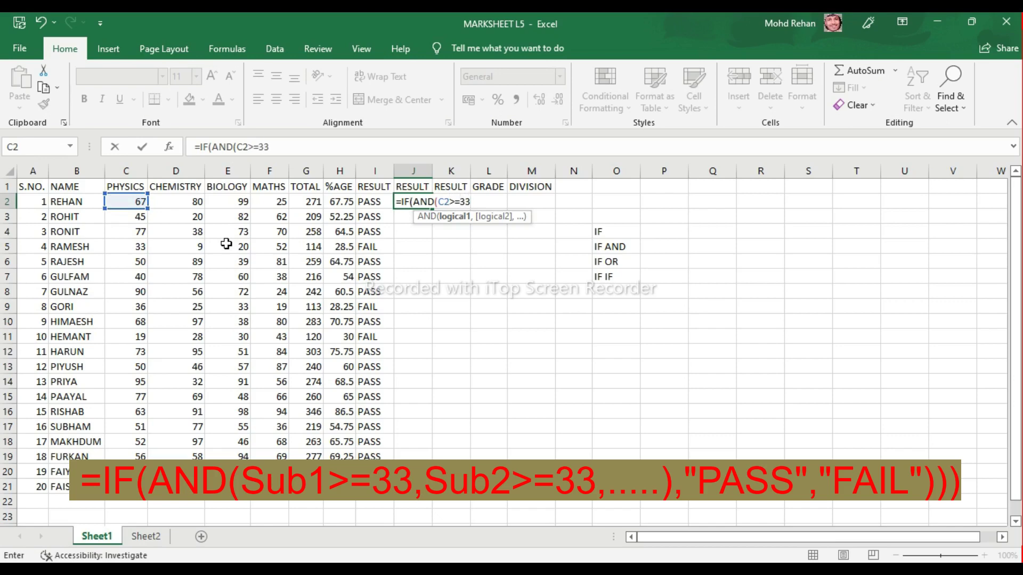
pyautogui.write(',')
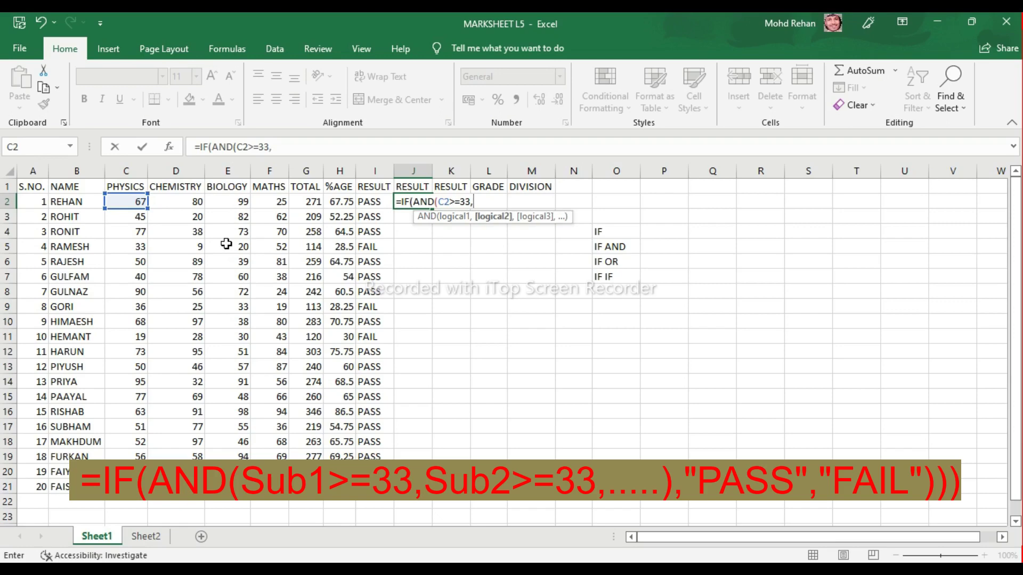
pyautogui.click(226, 244)
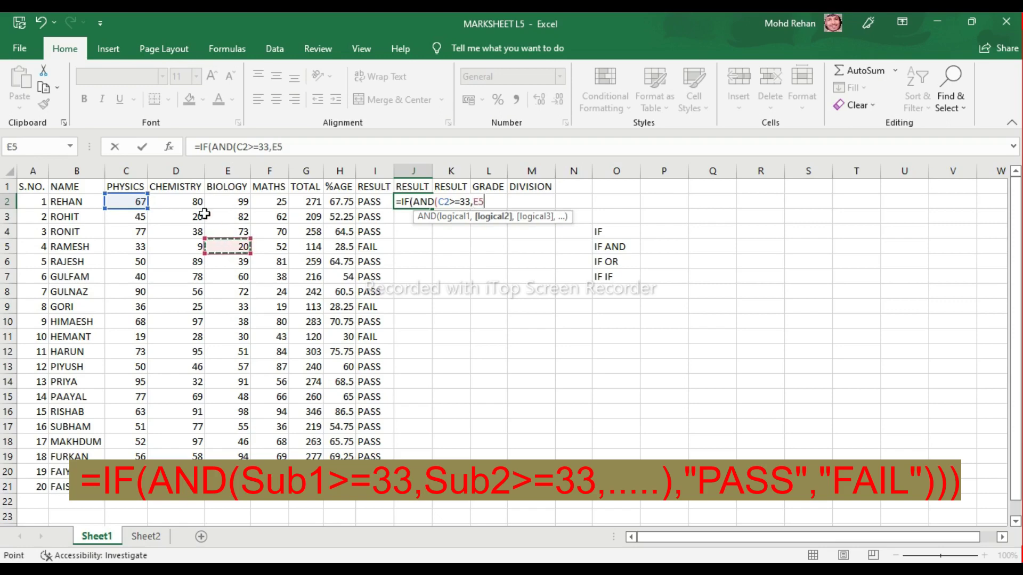
pyautogui.click(186, 214)
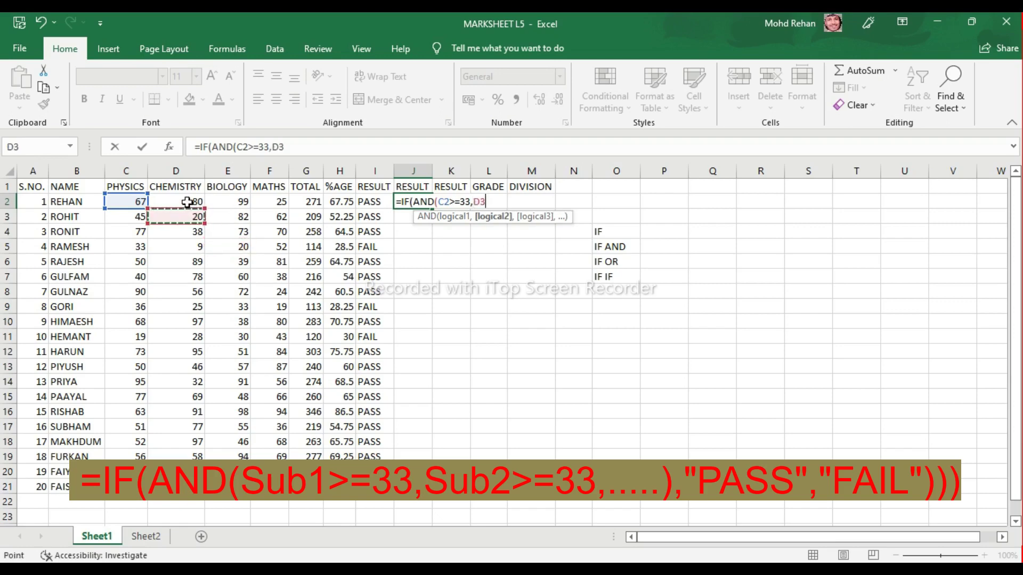
pyautogui.click(187, 202)
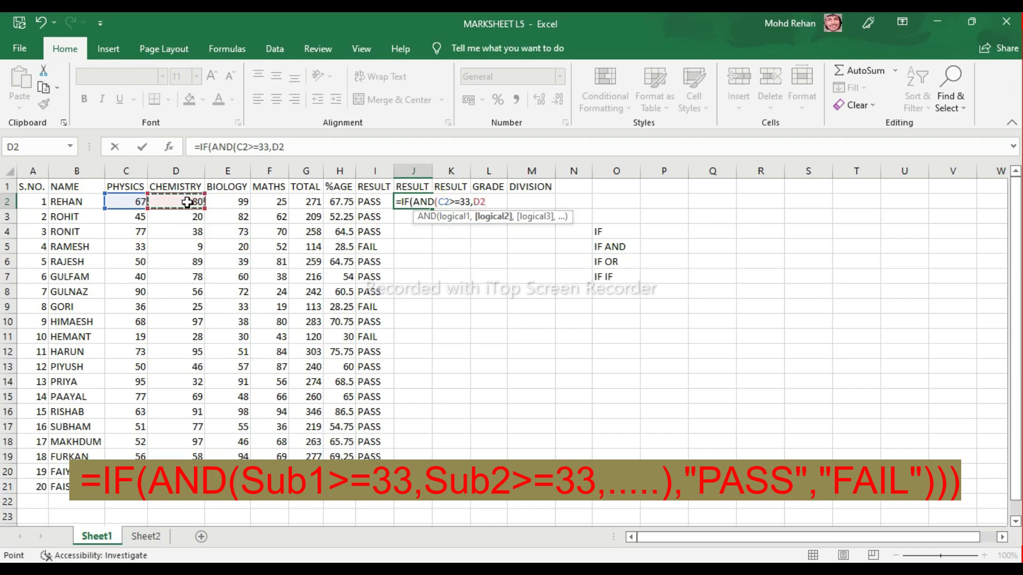
pyautogui.write('>=')
pyautogui.write('33')
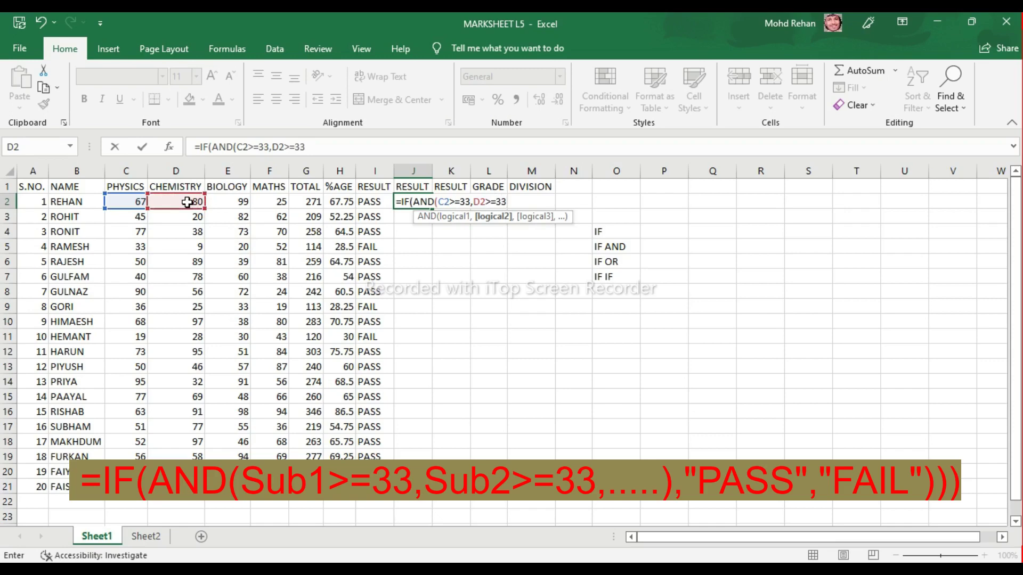
pyautogui.write(',')
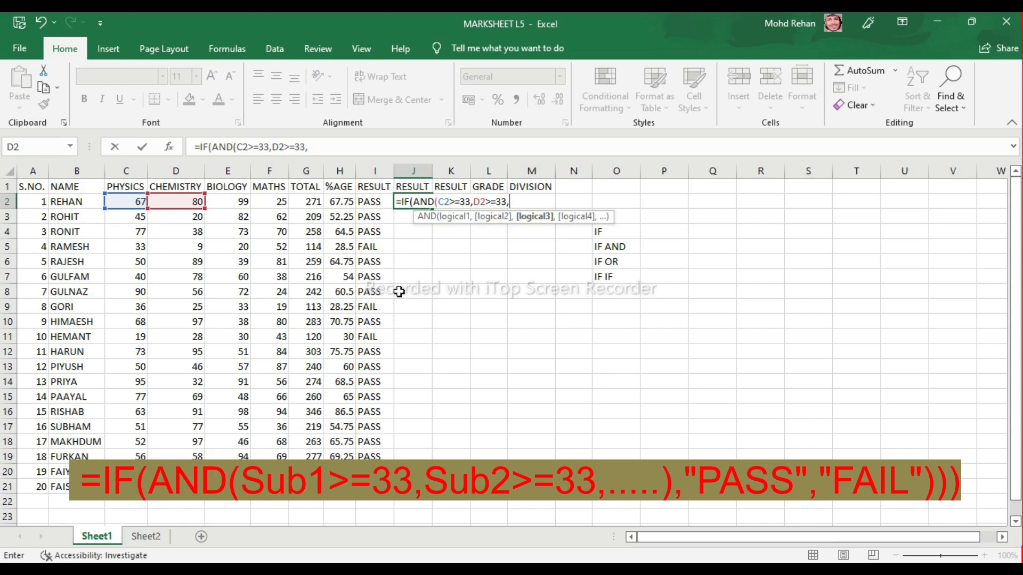
# - Add E2>=33 and F2>=33 conditions with "PASS"/"FAIL" results and submit J2's formula
pyautogui.click(238, 206)
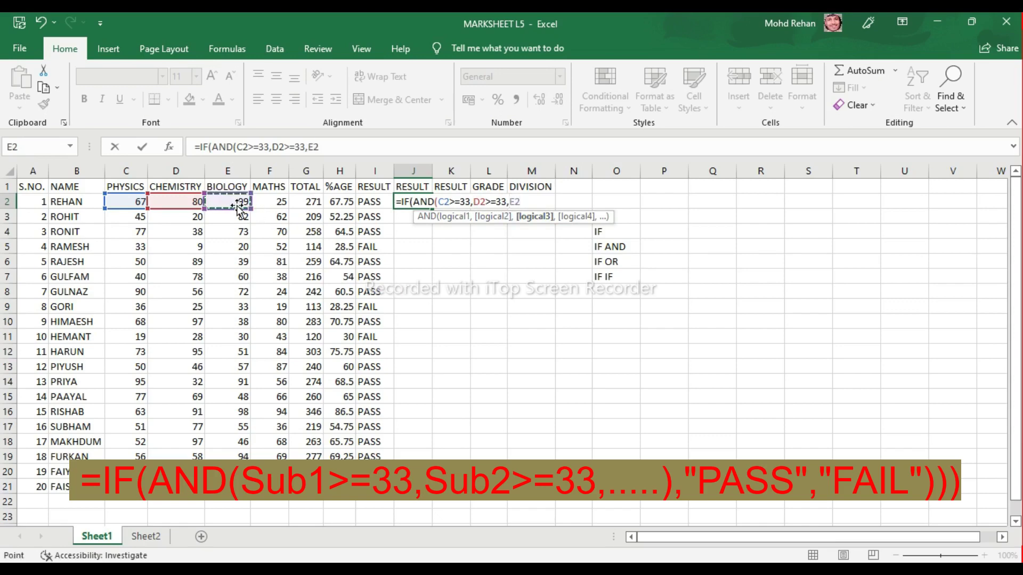
pyautogui.write('>')
pyautogui.write('=33')
pyautogui.write(',')
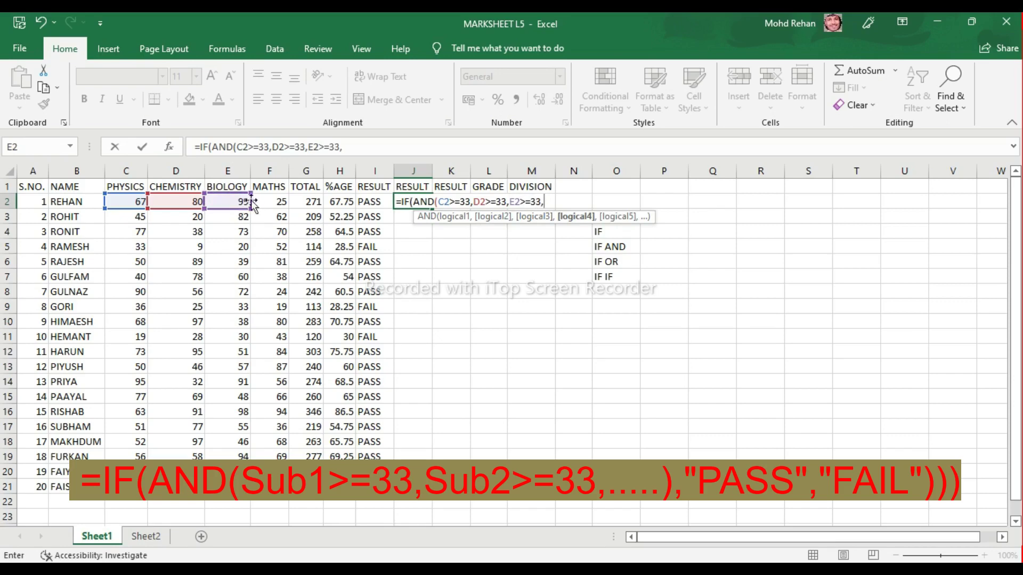
pyautogui.click(260, 201)
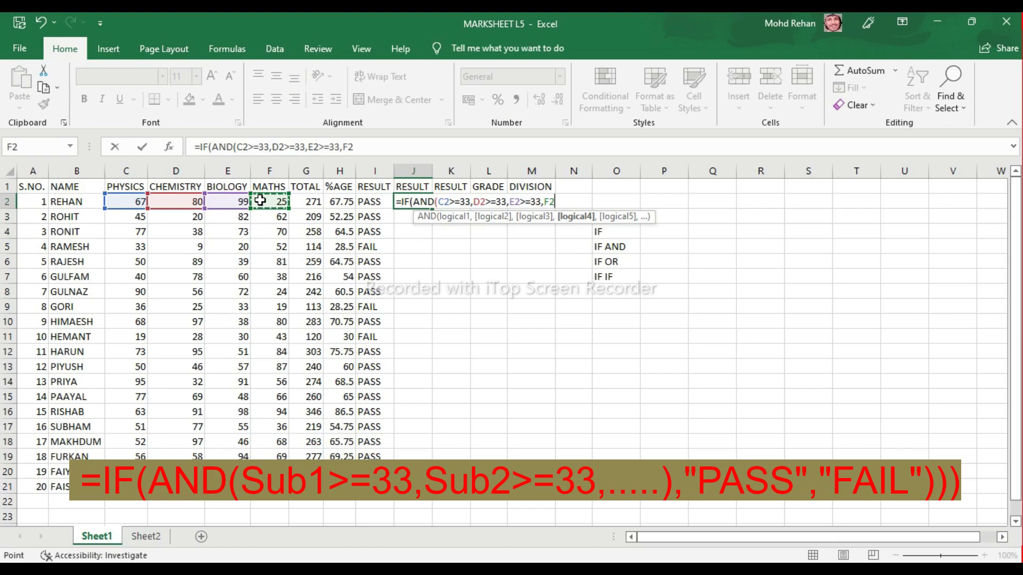
pyautogui.write('>=')
pyautogui.write('33')
pyautogui.write(')')
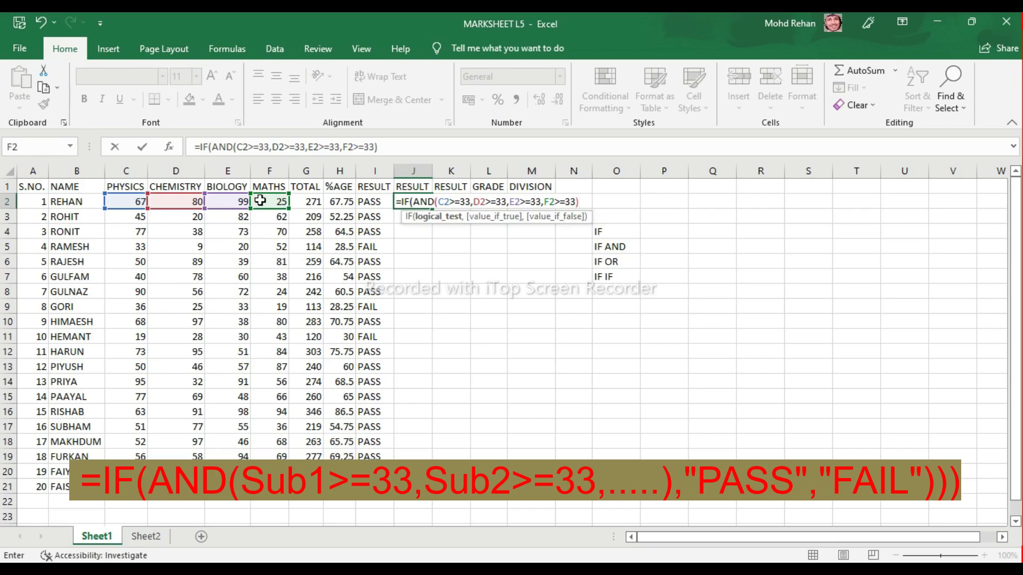
pyautogui.write(',')
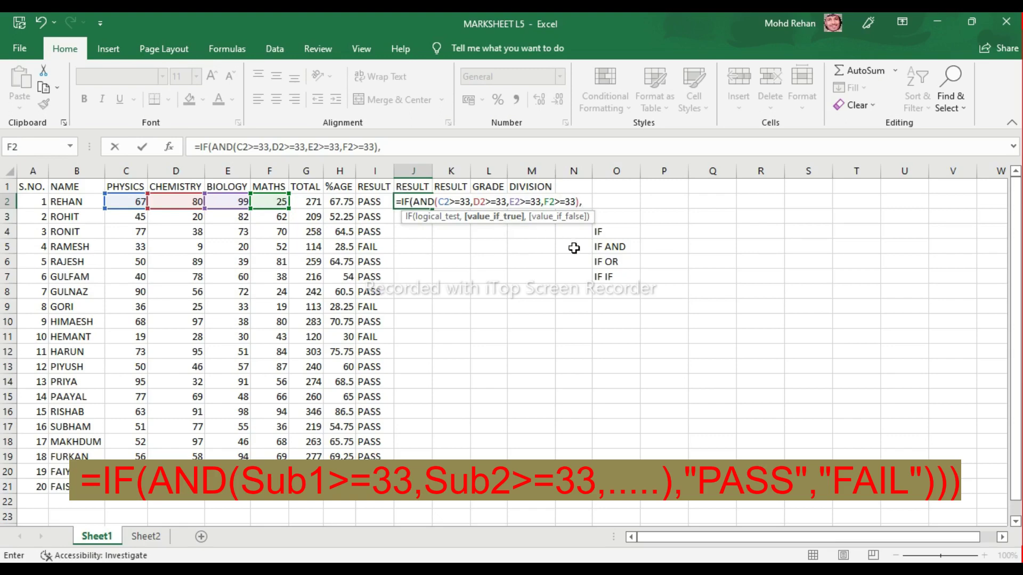
pyautogui.write('"P')
pyautogui.write('ASS')
pyautogui.write('"')
pyautogui.write(',')
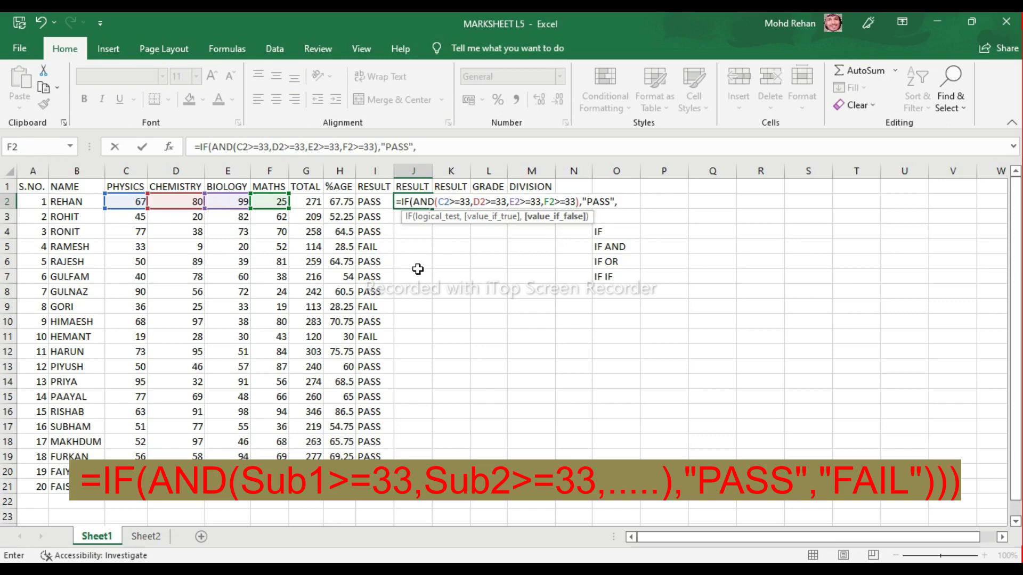
pyautogui.write('FA')
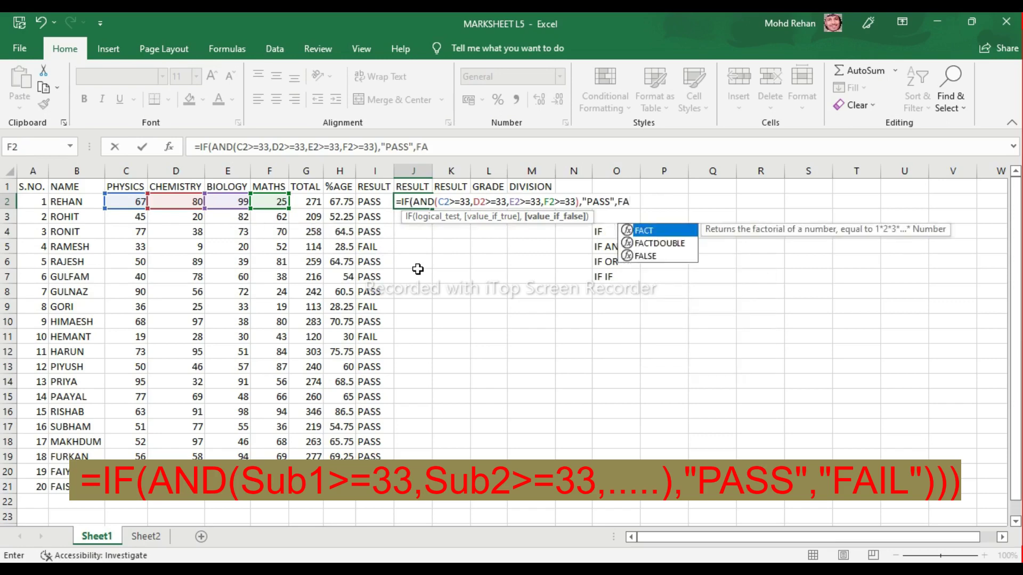
pyautogui.write('IL')
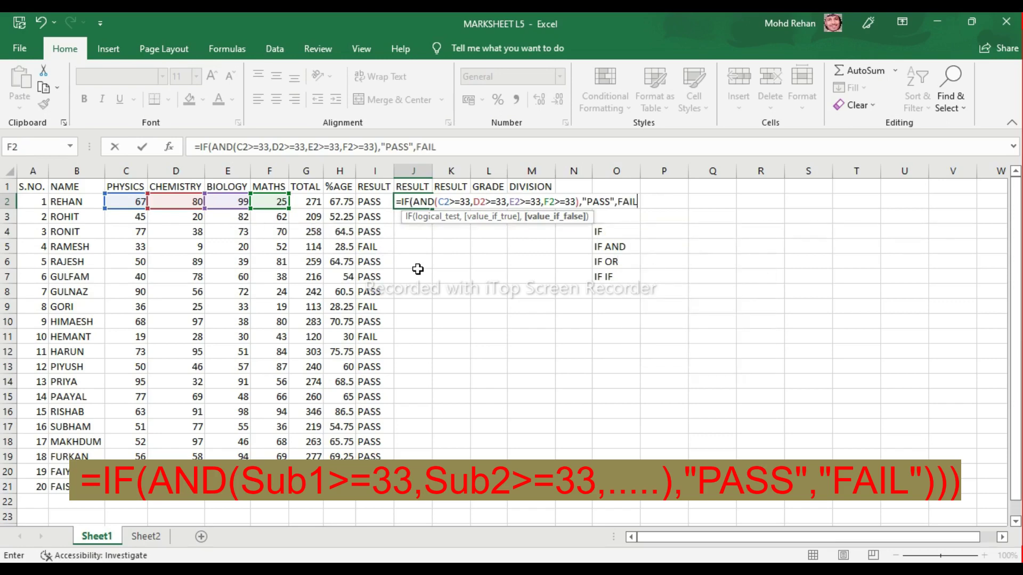
pyautogui.press('BackSpace')
pyautogui.press('BackSpace')
pyautogui.press('BackSpace')
pyautogui.press('BackSpace')
pyautogui.write('"FA')
pyautogui.write('IL')
pyautogui.write('"')
pyautogui.press('Return')
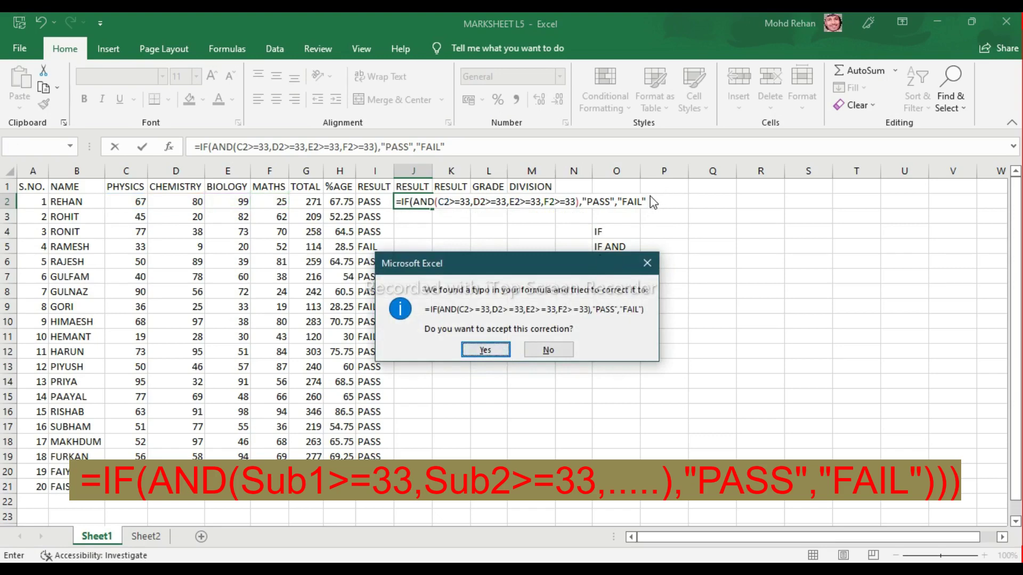
# - Accept the formula correction and fill J2's PASS/FAIL formula down to J21 for all 20 students
pyautogui.click(501, 349)
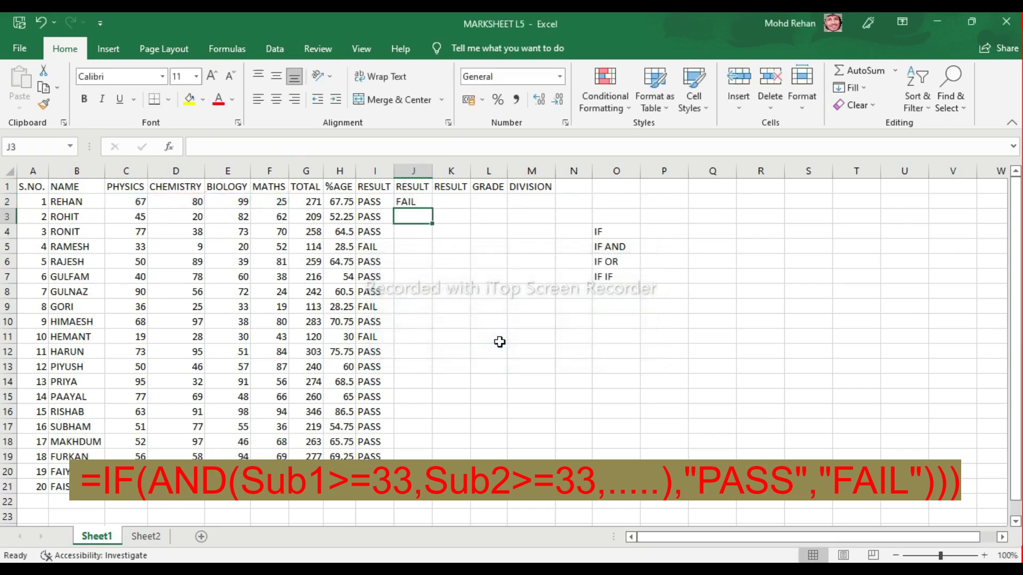
pyautogui.click(416, 199)
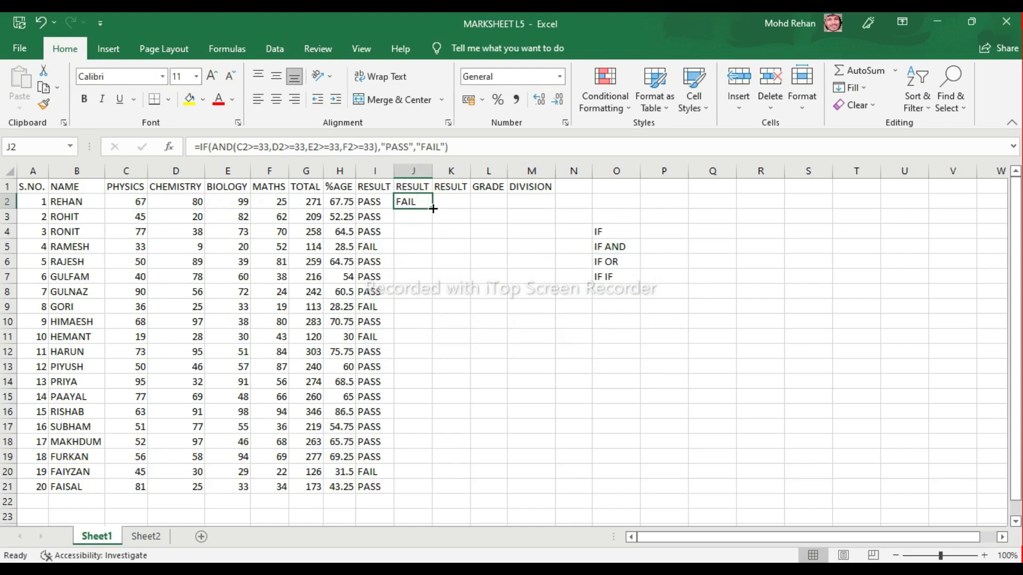
pyautogui.doubleClick(433, 209)
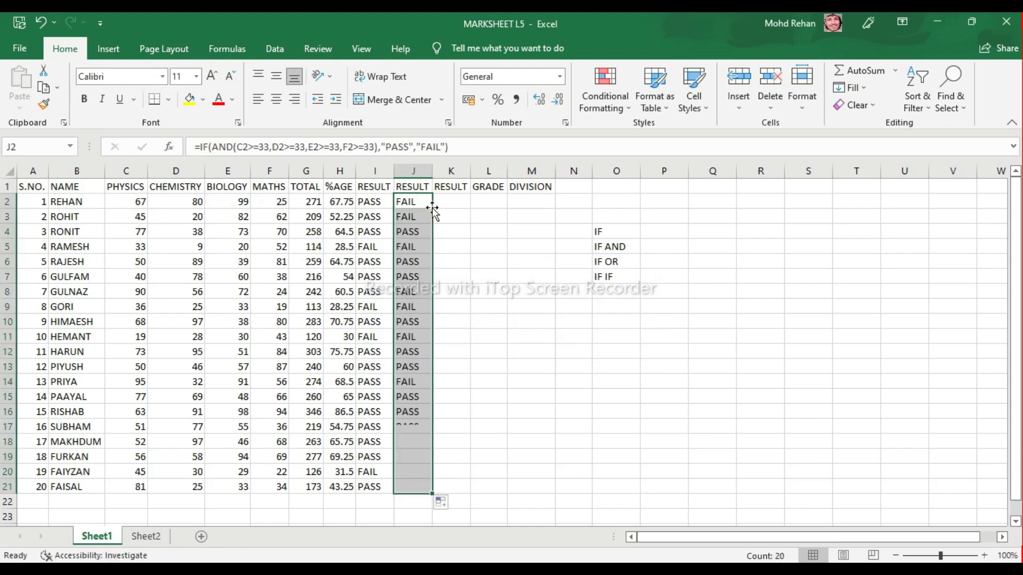
pyautogui.click(466, 201)
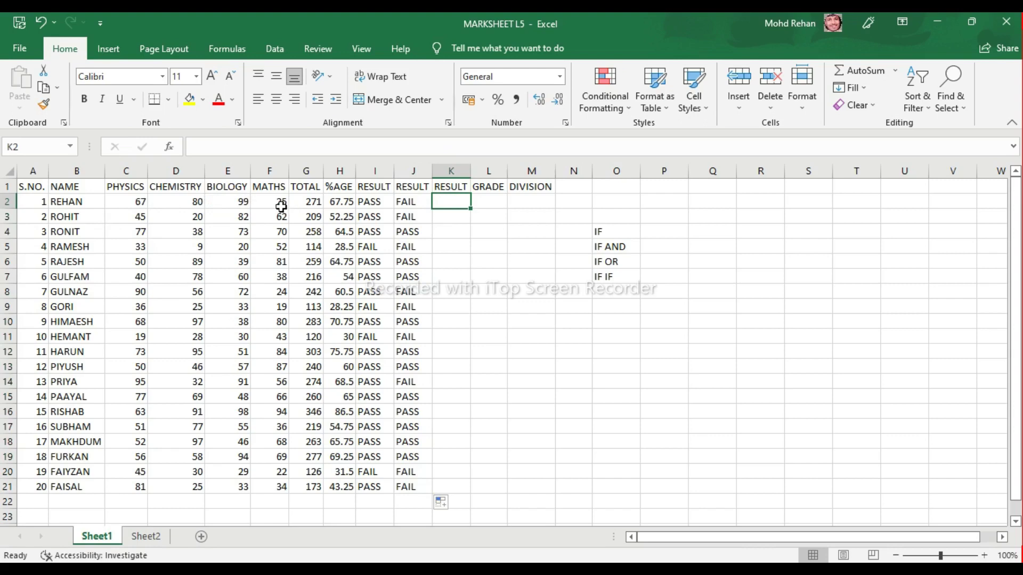
# - Change the first student's maths mark in F2 from 25 to 90
pyautogui.click(280, 203)
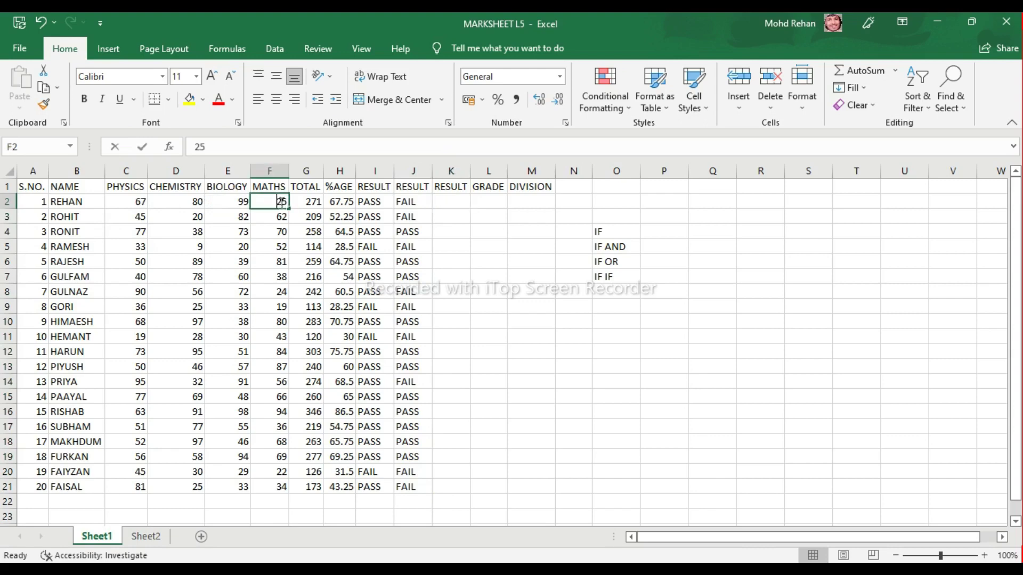
pyautogui.write('90')
pyautogui.press('Return')
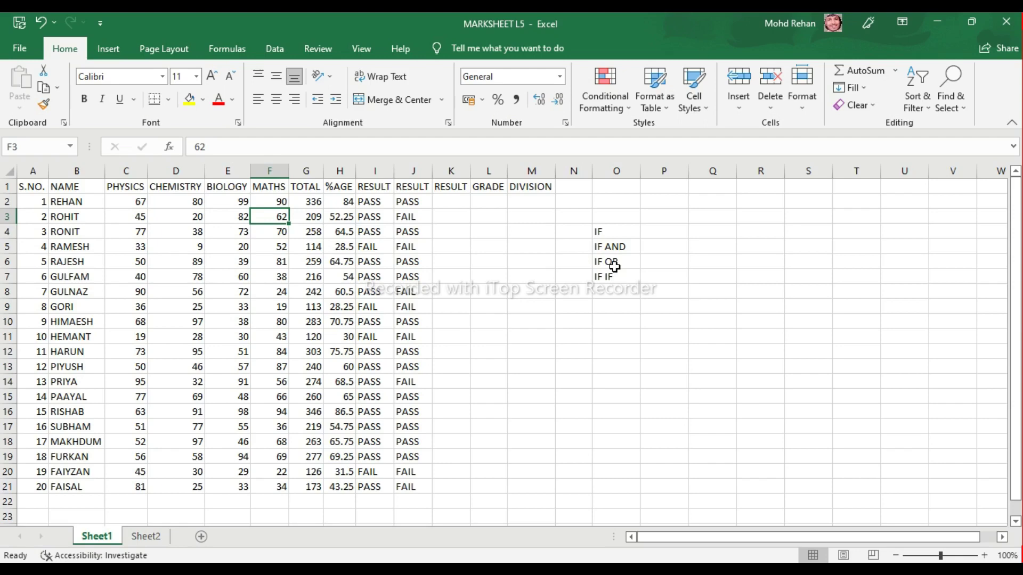
pyautogui.click(447, 200)
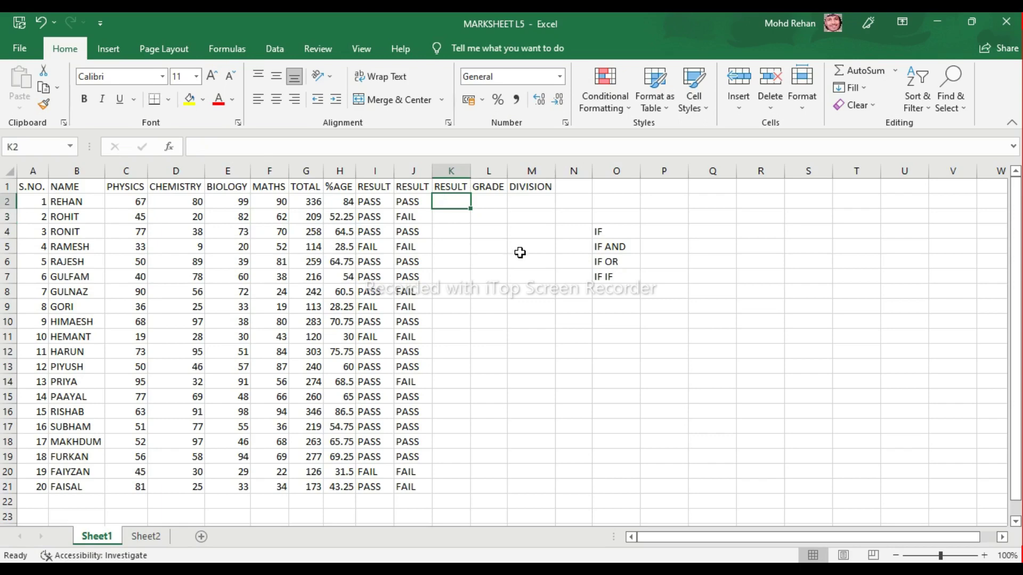
# - In K2, enter the unfinished formula =IF(OR(C2<33,D2<33,E2<33 and try to commit it
pyautogui.write('=')
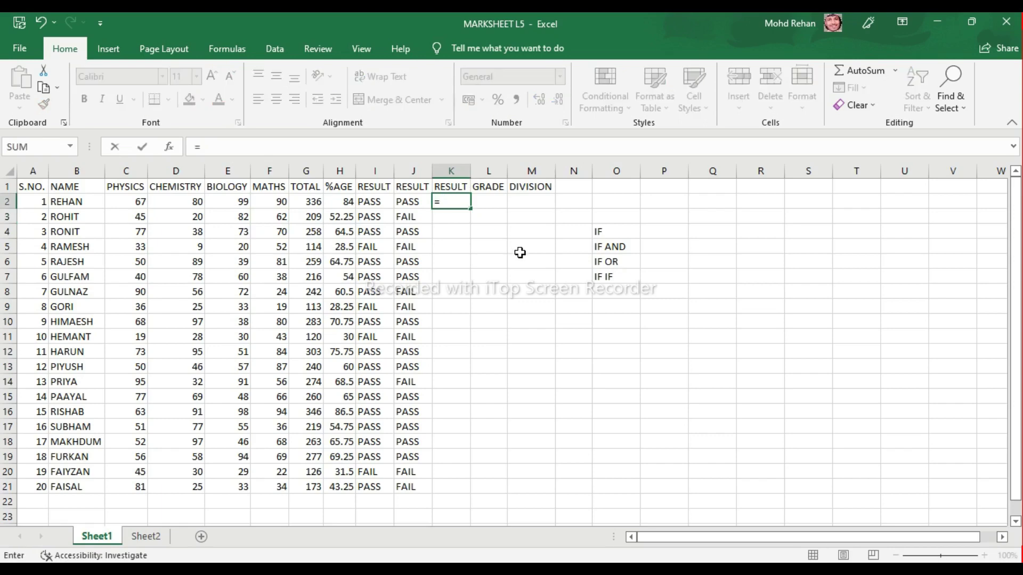
pyautogui.write('IF')
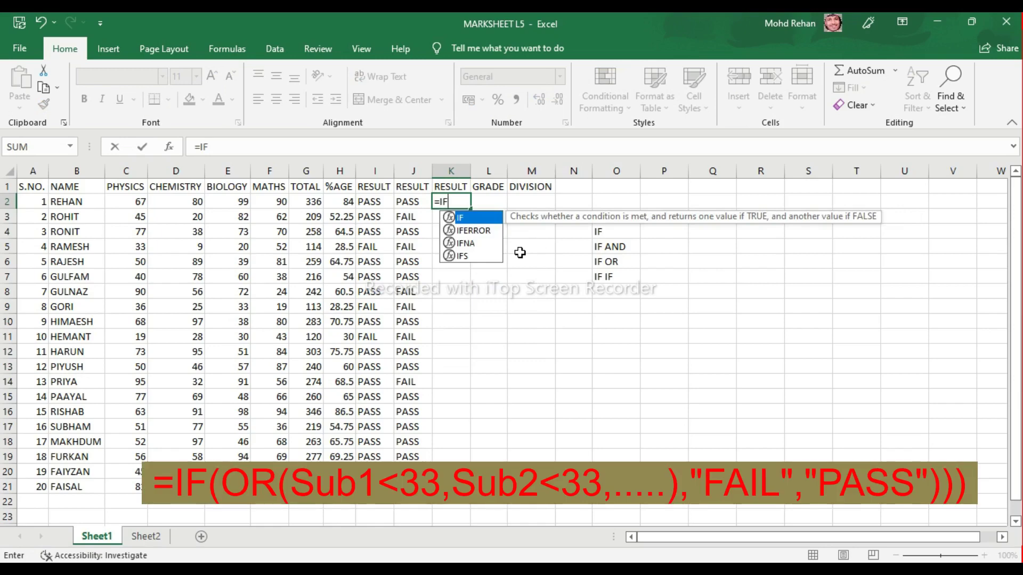
pyautogui.write('(')
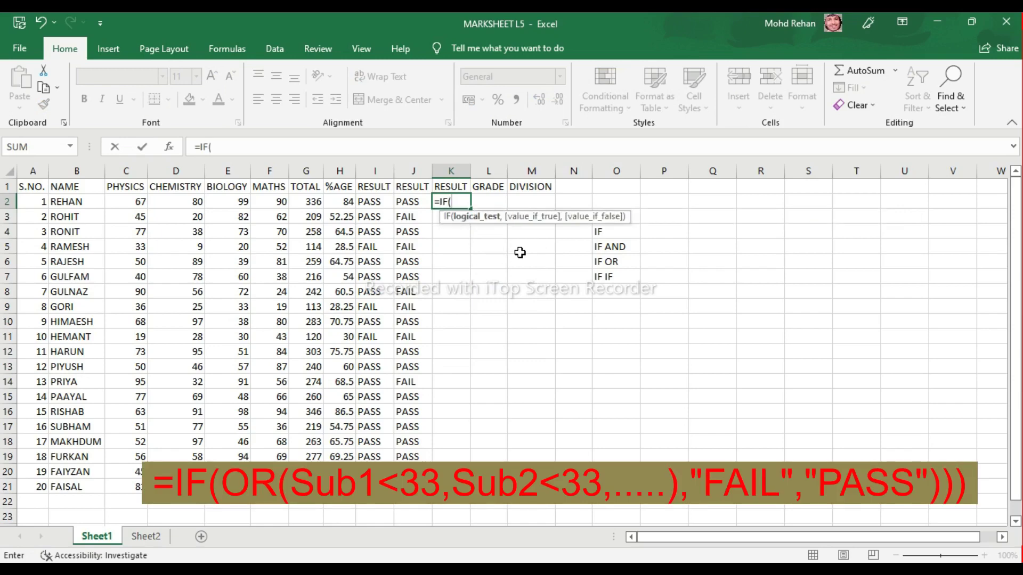
pyautogui.write('OR')
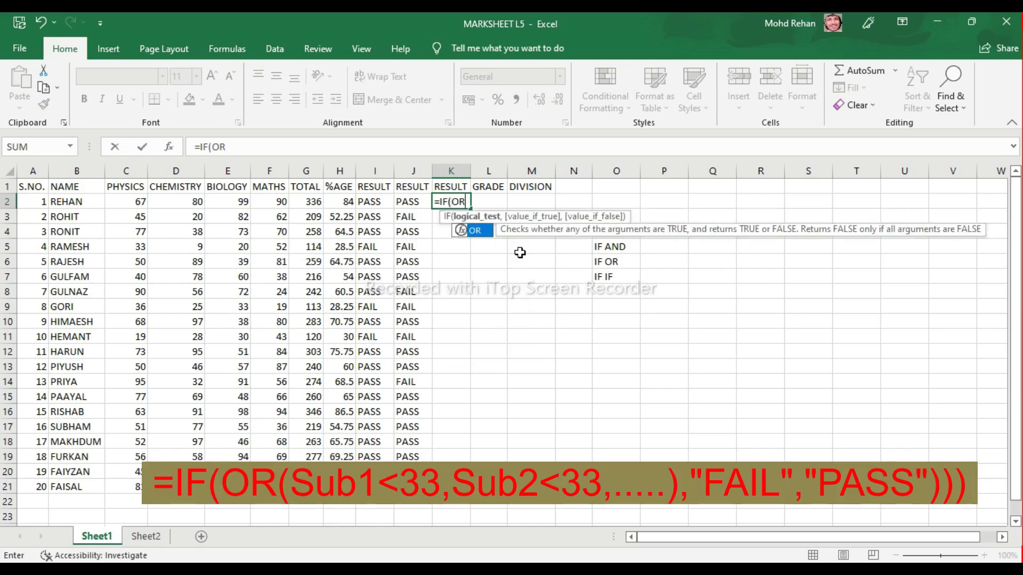
pyautogui.write('(')
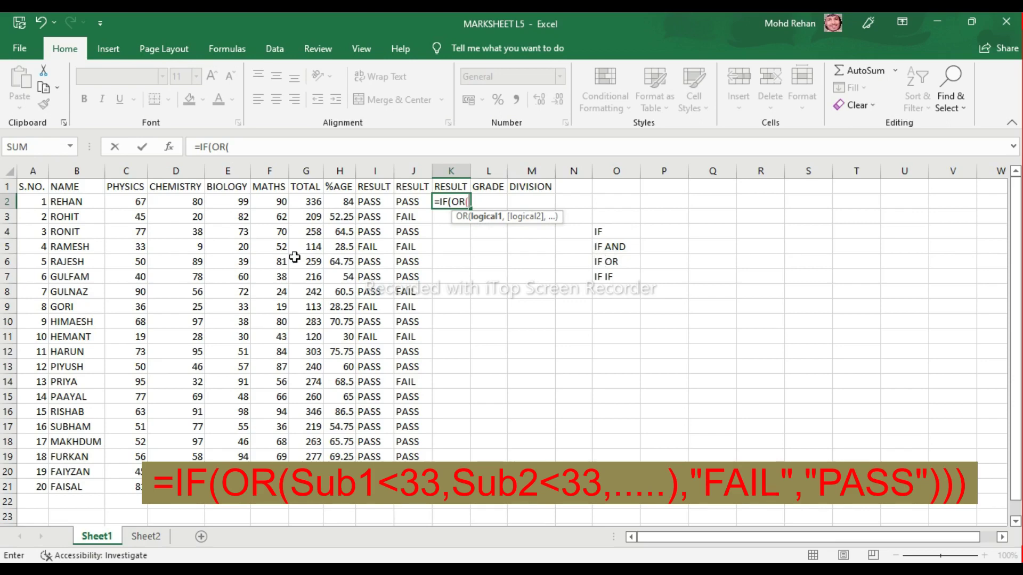
pyautogui.click(141, 200)
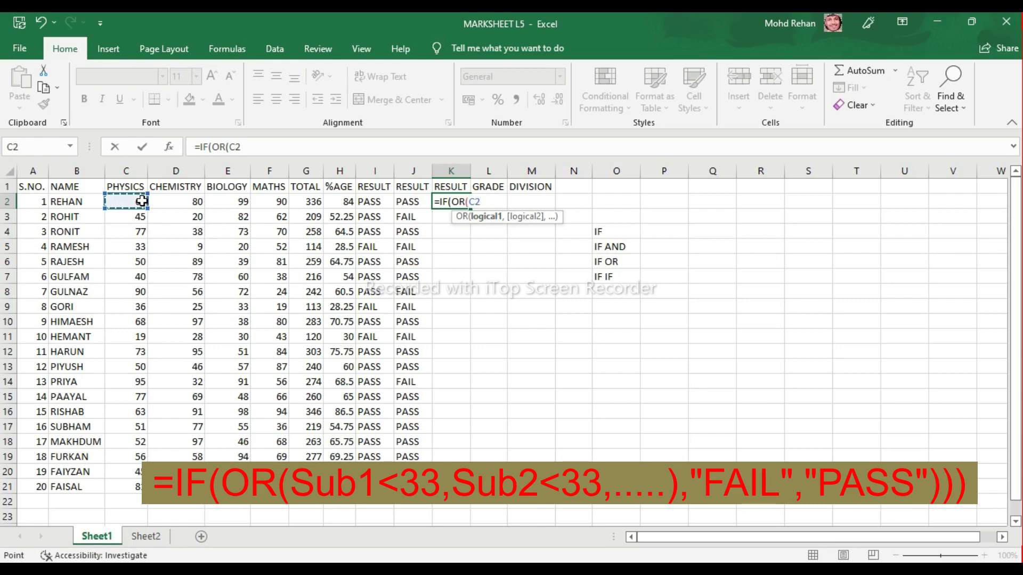
pyautogui.write('<')
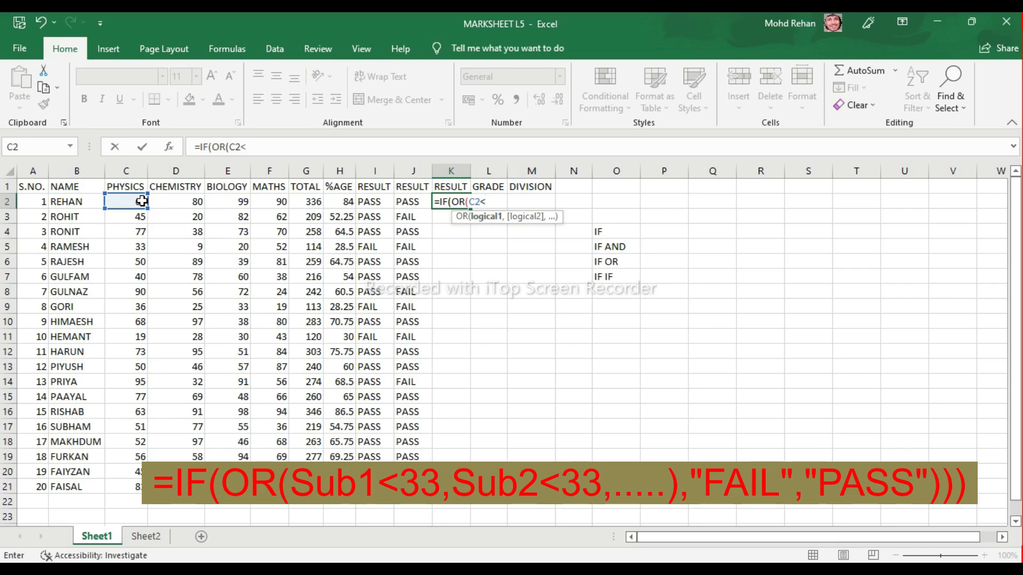
pyautogui.write('33')
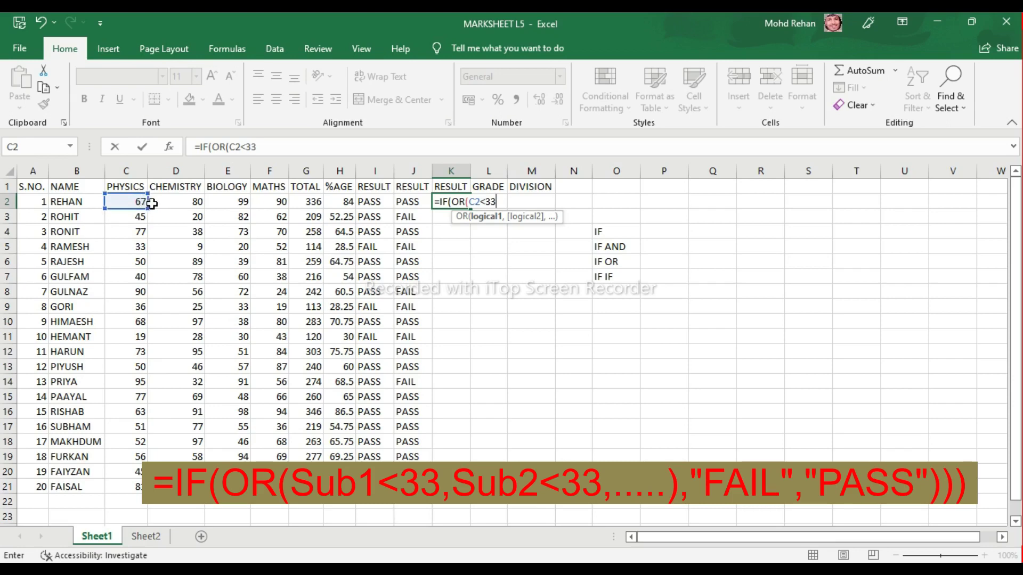
pyautogui.write(',')
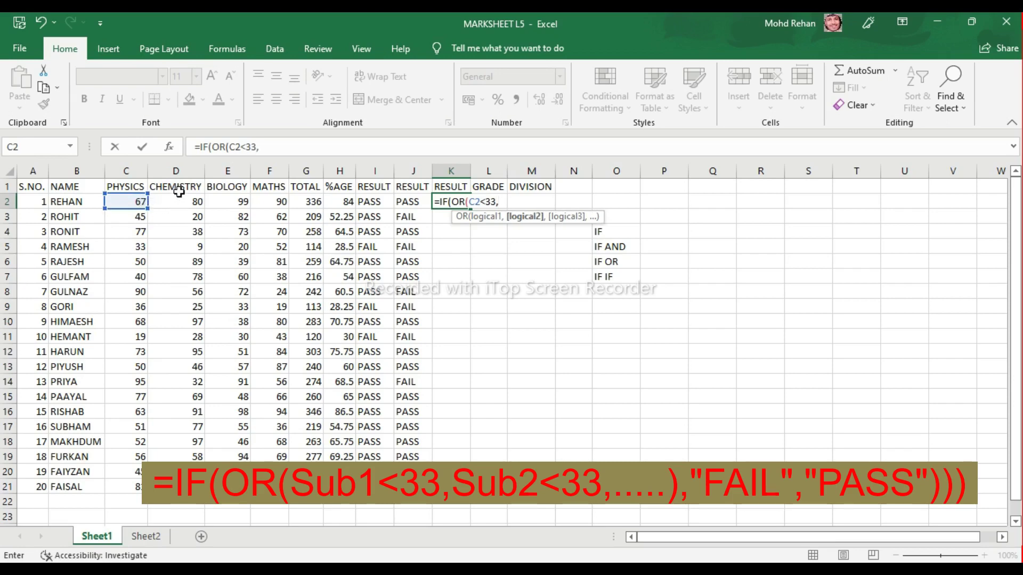
pyautogui.click(180, 202)
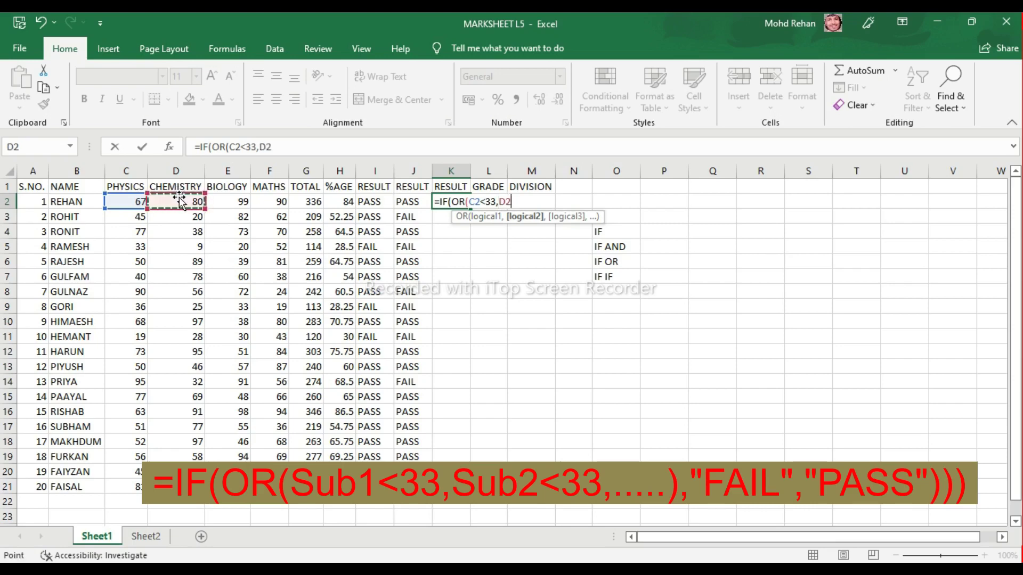
pyautogui.write('<')
pyautogui.write('33')
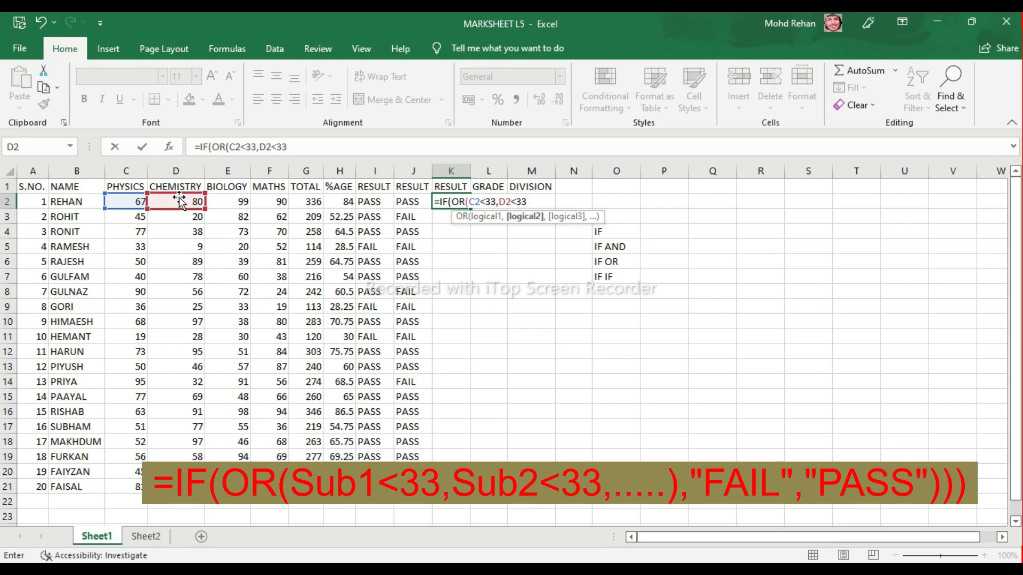
pyautogui.write(',')
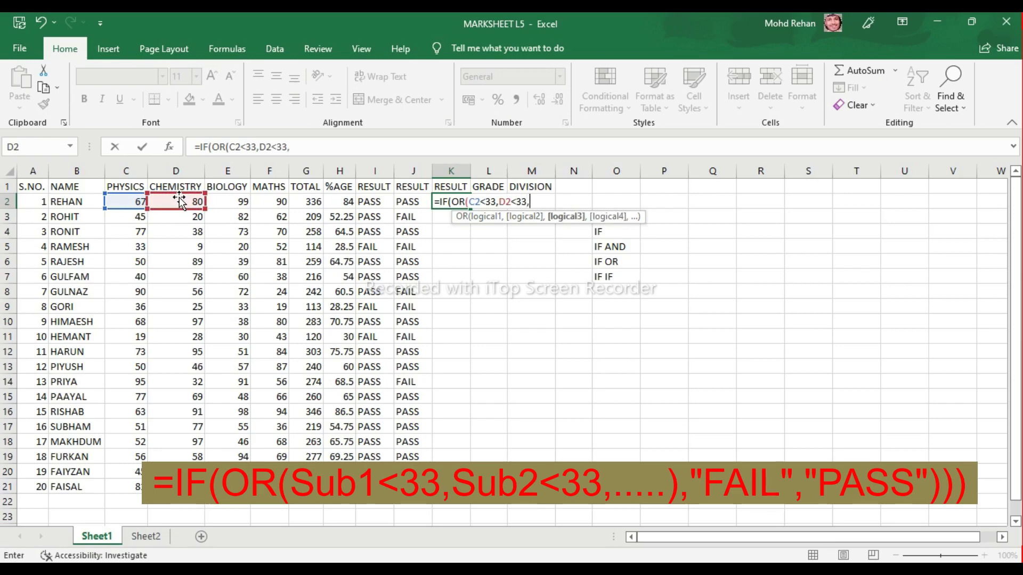
pyautogui.write('<')
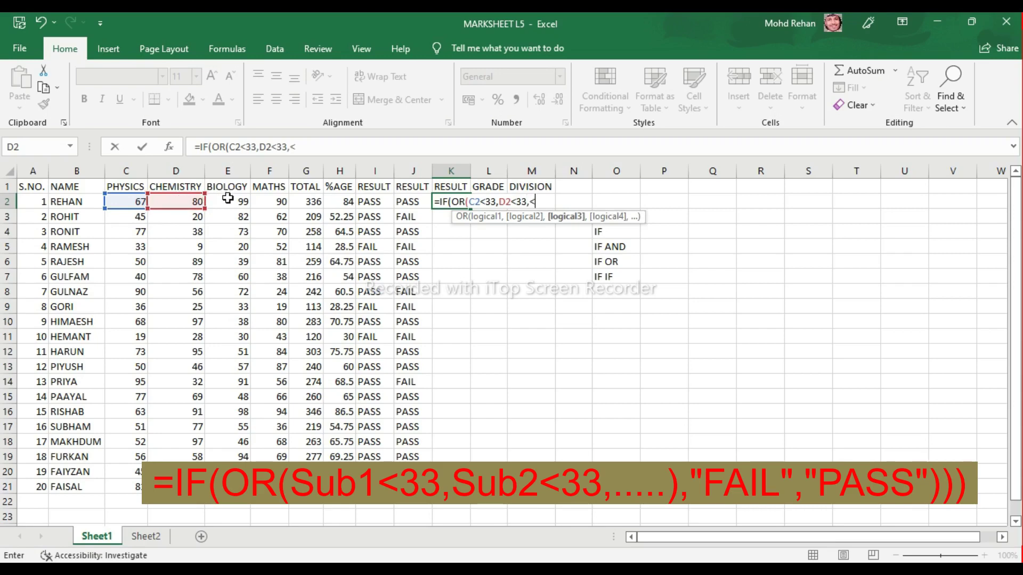
pyautogui.click(228, 199)
pyautogui.write('<')
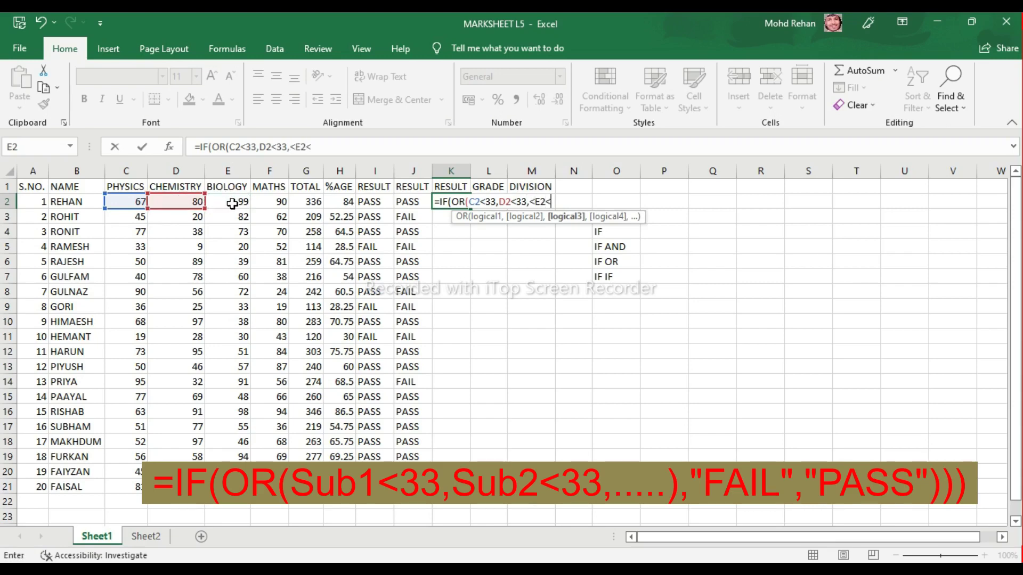
pyautogui.press('BackSpace')
pyautogui.press('BackSpace')
pyautogui.press('BackSpace')
pyautogui.press('BackSpace')
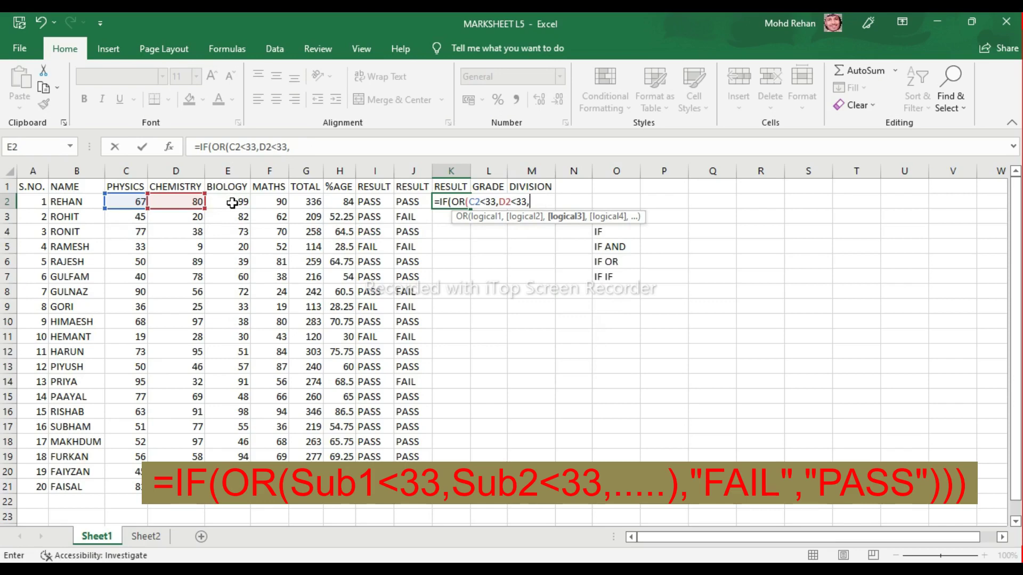
pyautogui.click(233, 203)
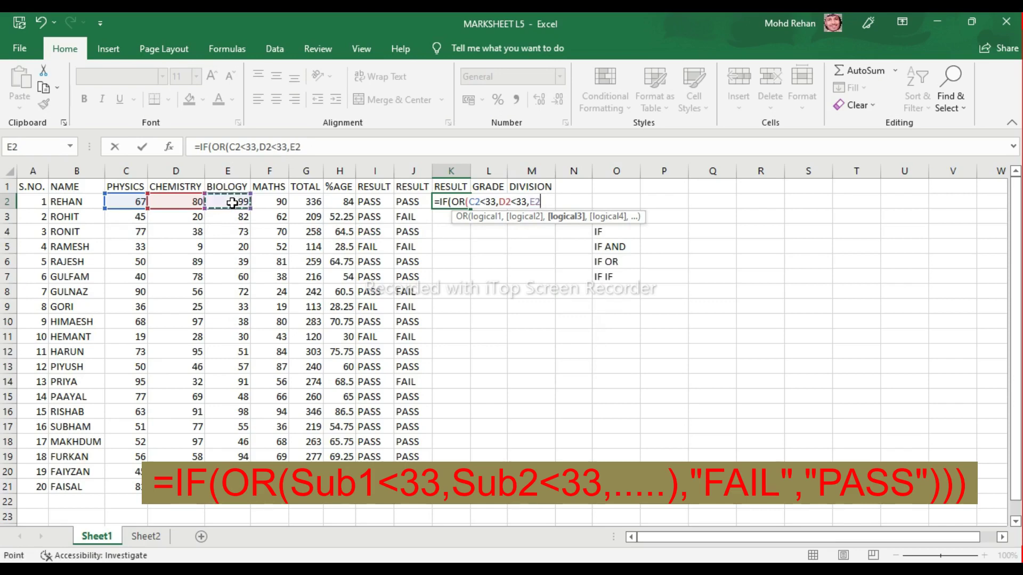
pyautogui.write('>')
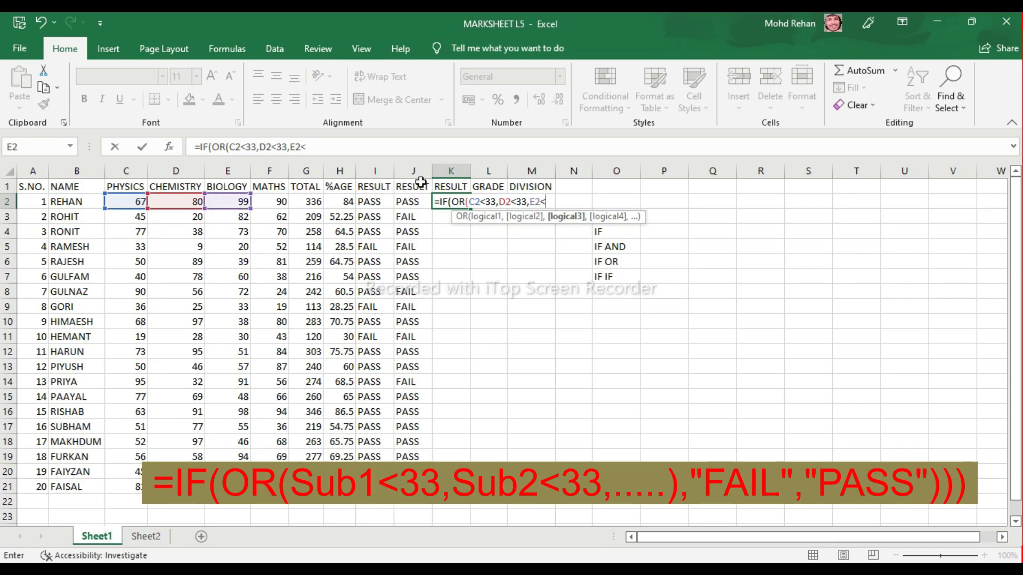
pyautogui.write('33')
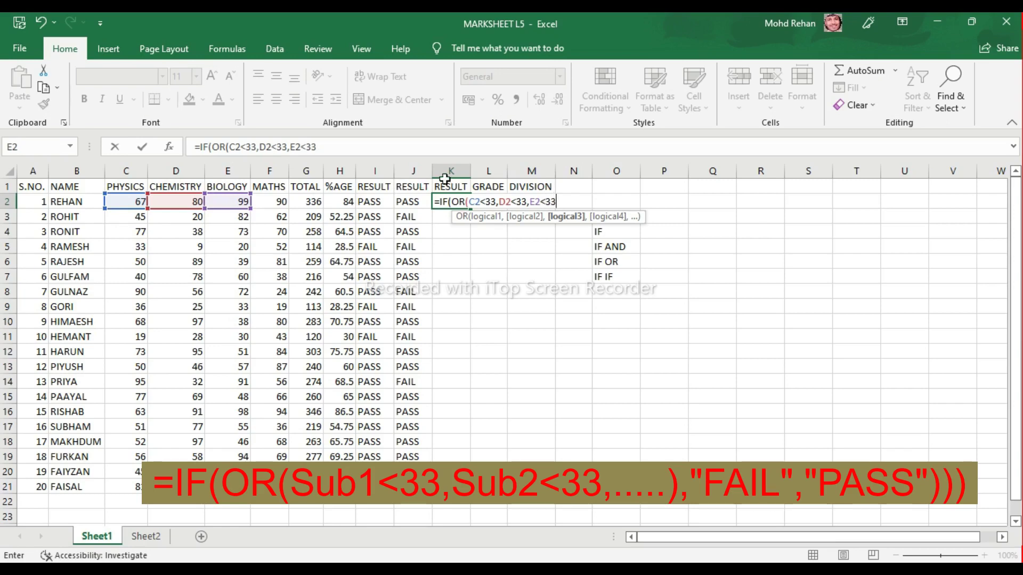
pyautogui.press('Return')
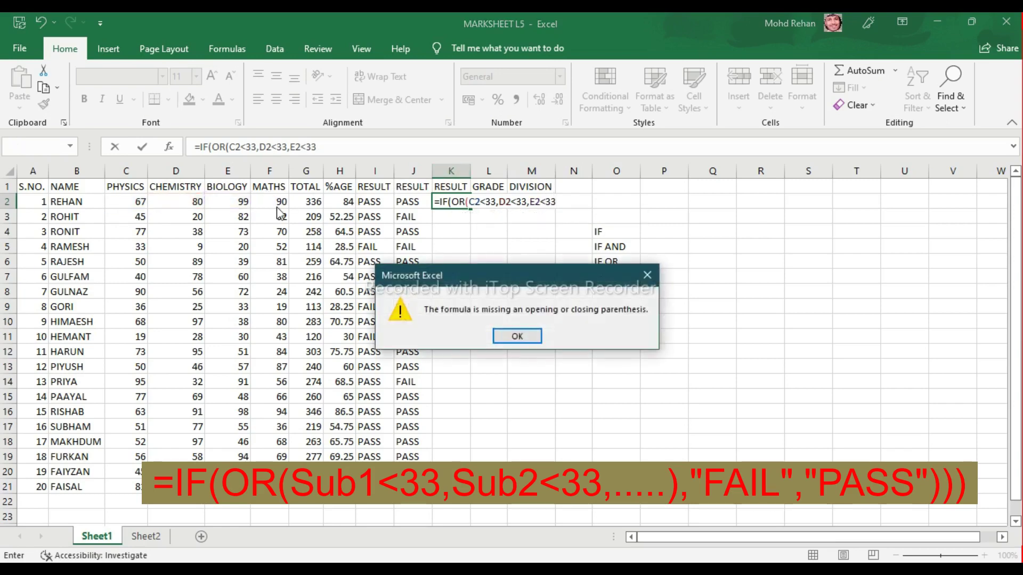
# - Dismiss the warning and complete K2 as =IF(OR(C2<33,D2<33,E2<33,F2<33),"FAIL","PASS")
pyautogui.click(647, 275)
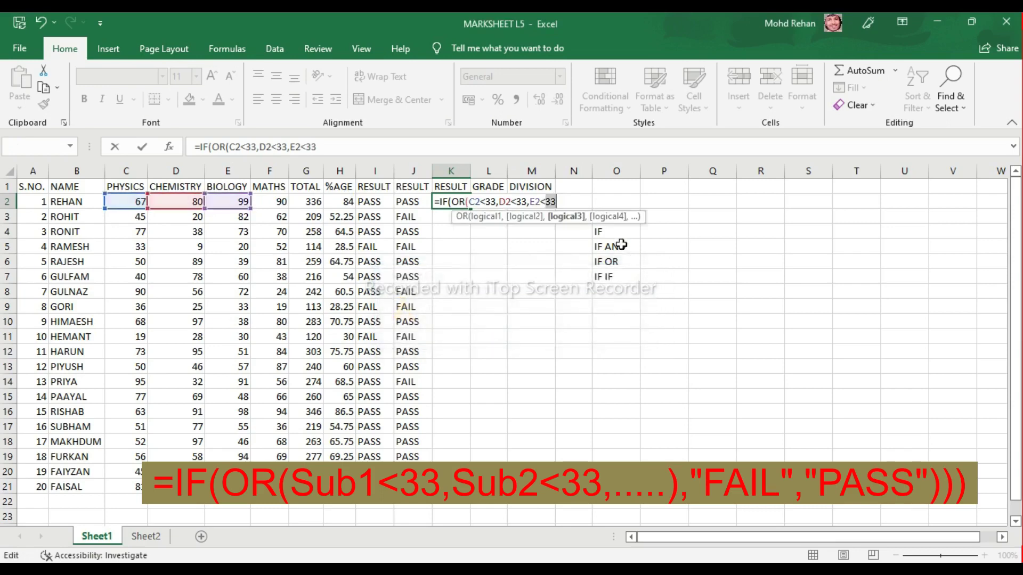
pyautogui.click(563, 201)
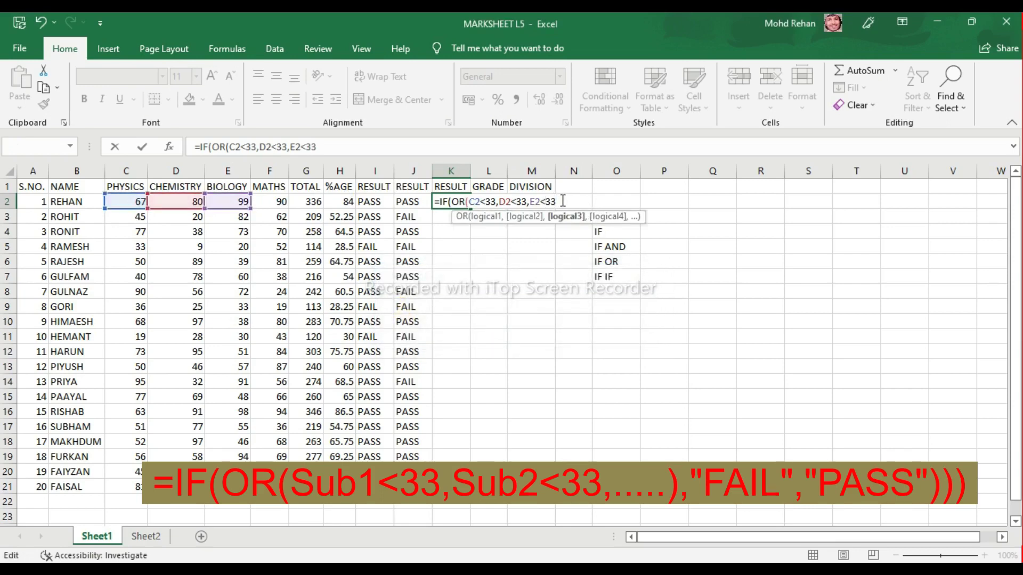
pyautogui.write(',')
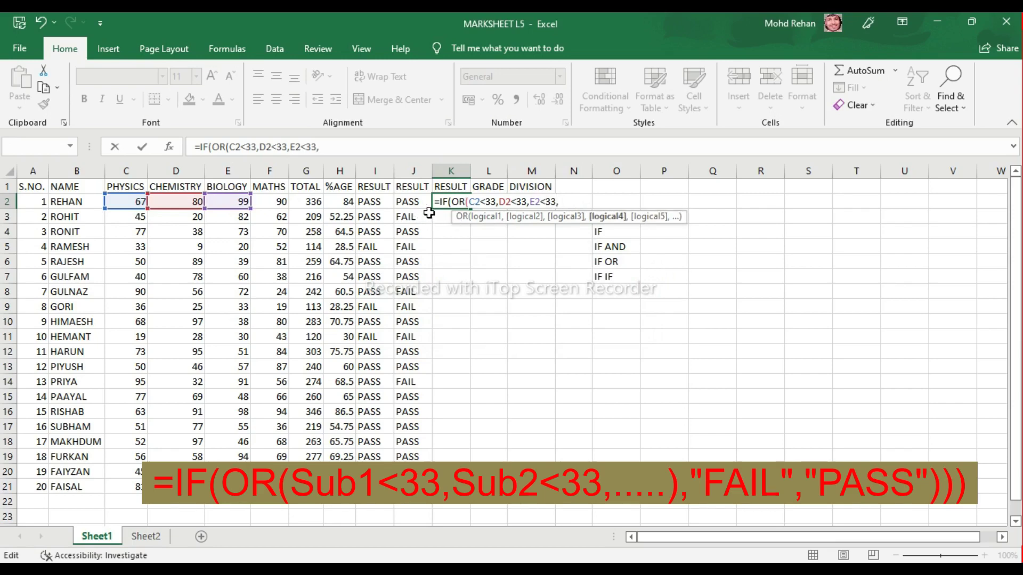
pyautogui.click(264, 203)
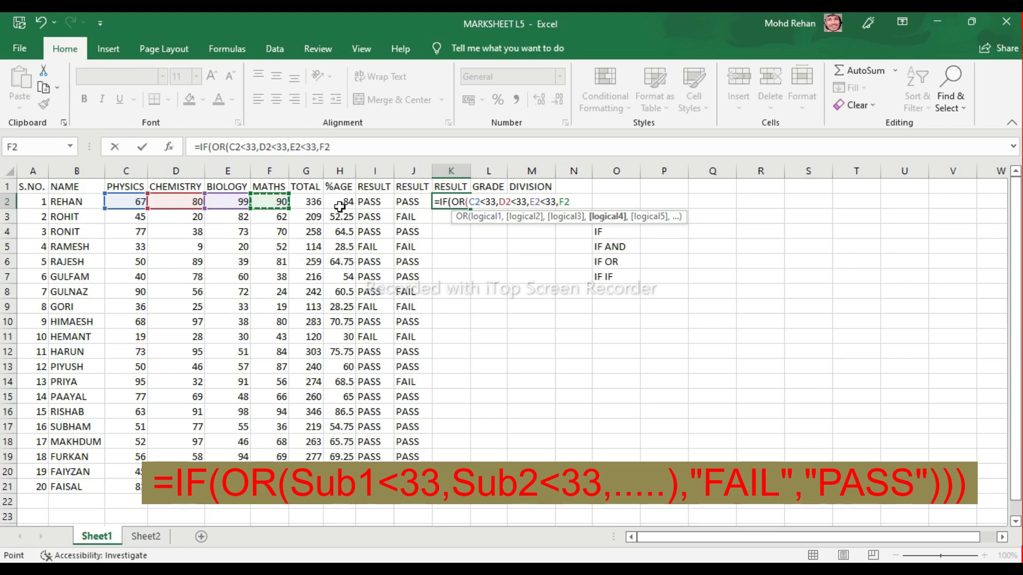
pyautogui.write('<')
pyautogui.write('33')
pyautogui.write('0')
pyautogui.press('BackSpace')
pyautogui.write(')')
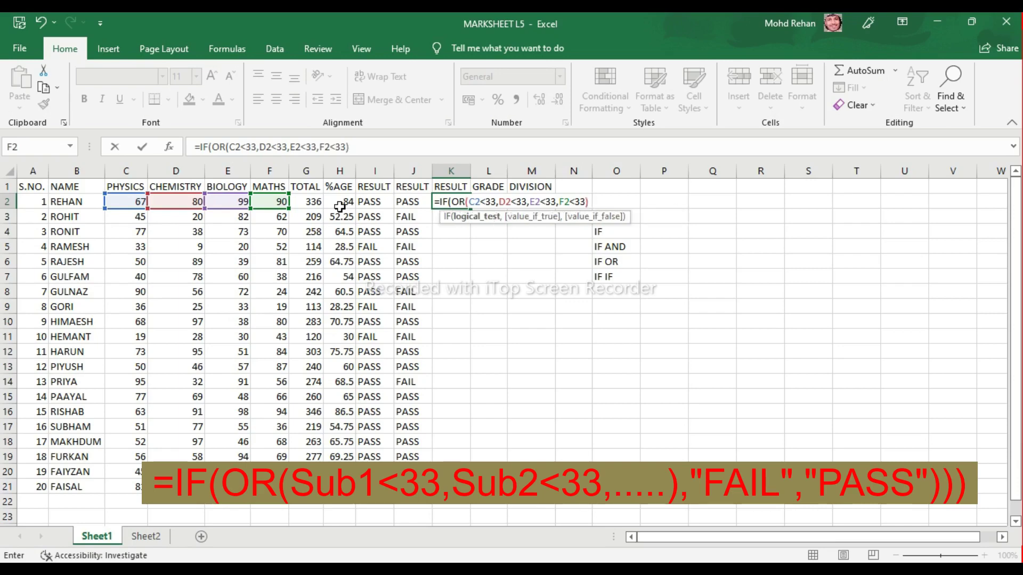
pyautogui.write(',')
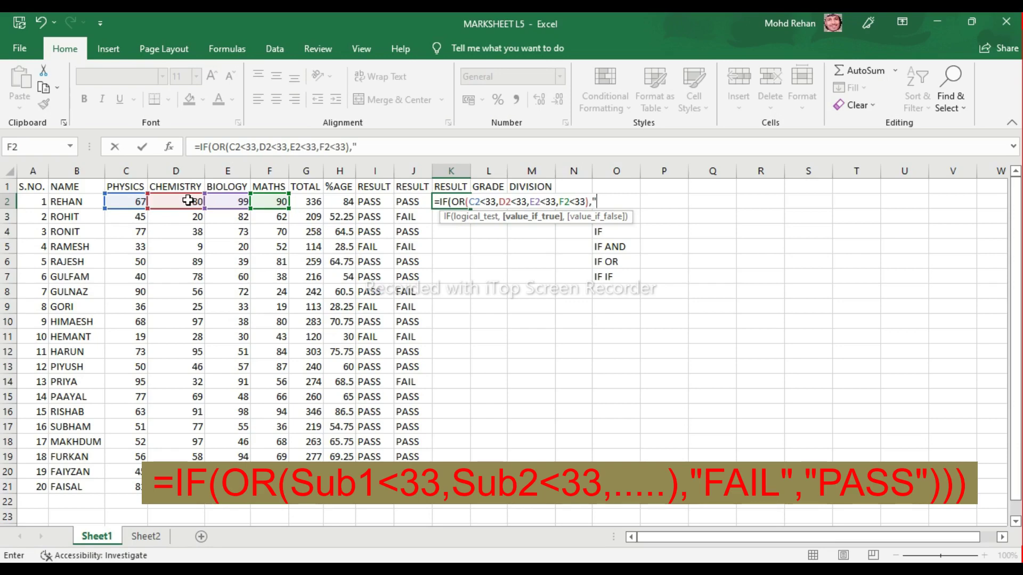
pyautogui.write('FAI')
pyautogui.write('L"')
pyautogui.write(',')
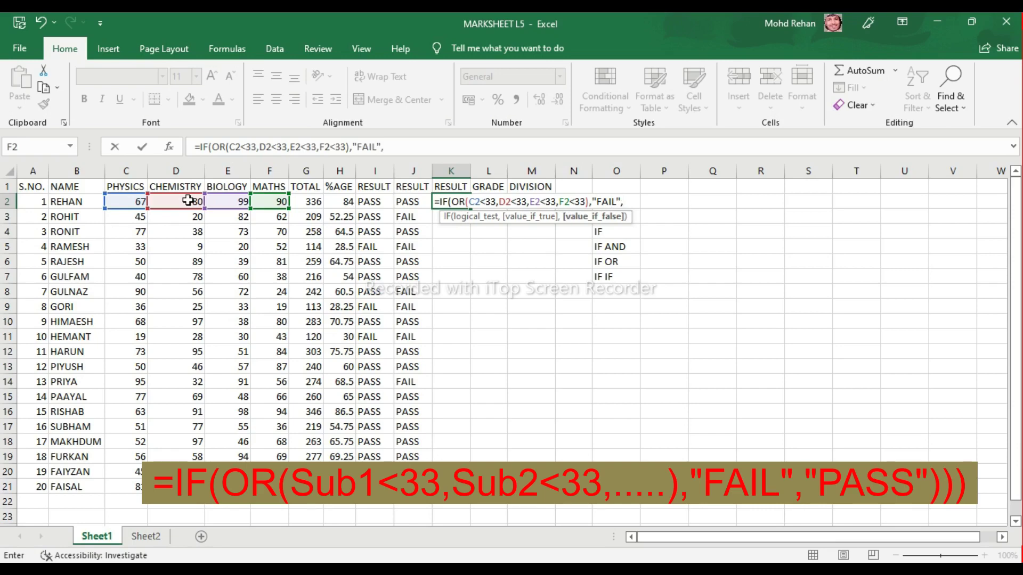
pyautogui.write('"PA')
pyautogui.write('SS"')
pyautogui.press('Return')
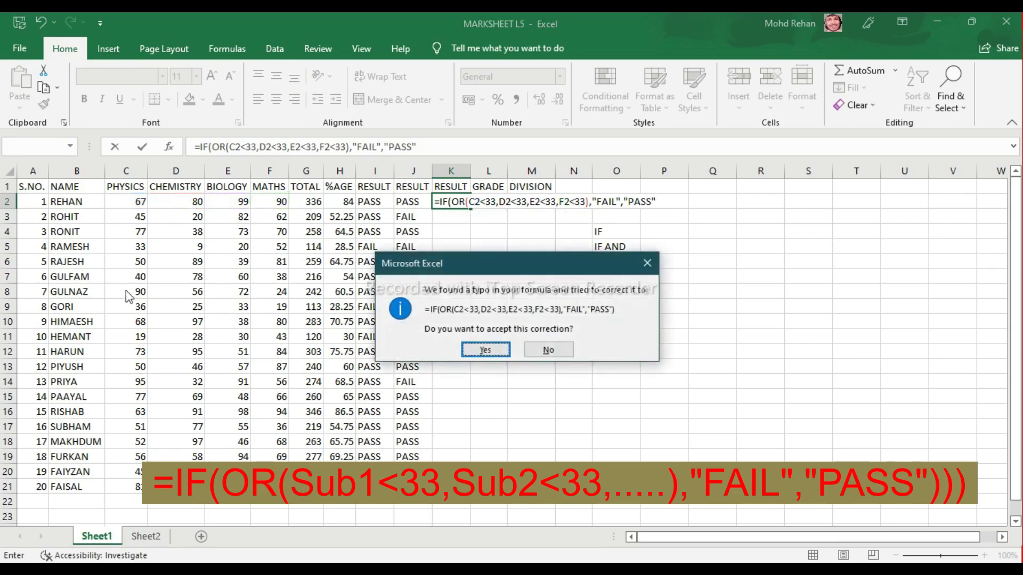
# - Accept the correction and fill K2's formula down to K21 for all 20 students
pyautogui.click(494, 347)
pyautogui.click(454, 202)
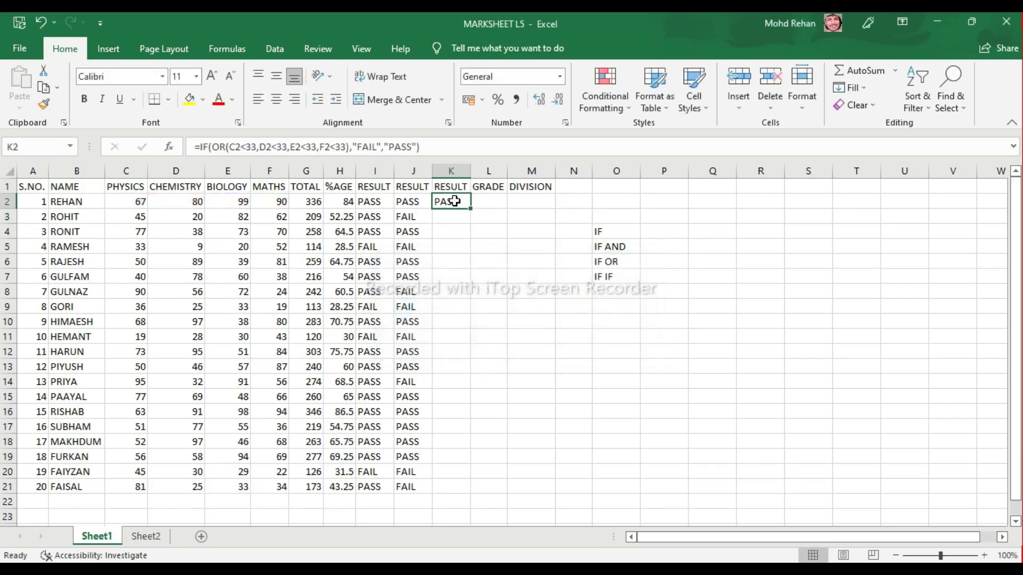
pyautogui.doubleClick(472, 207)
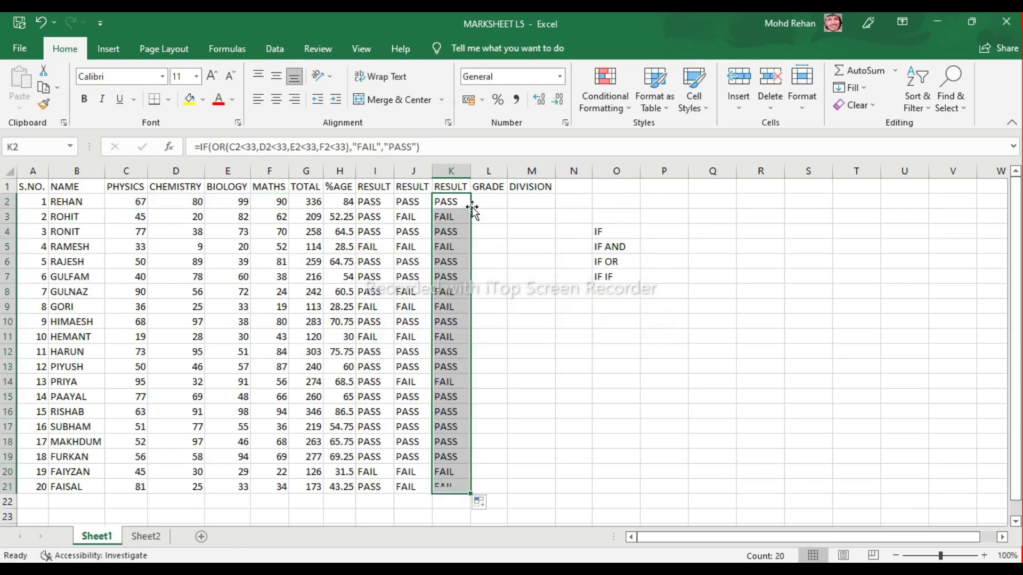
pyautogui.click(487, 217)
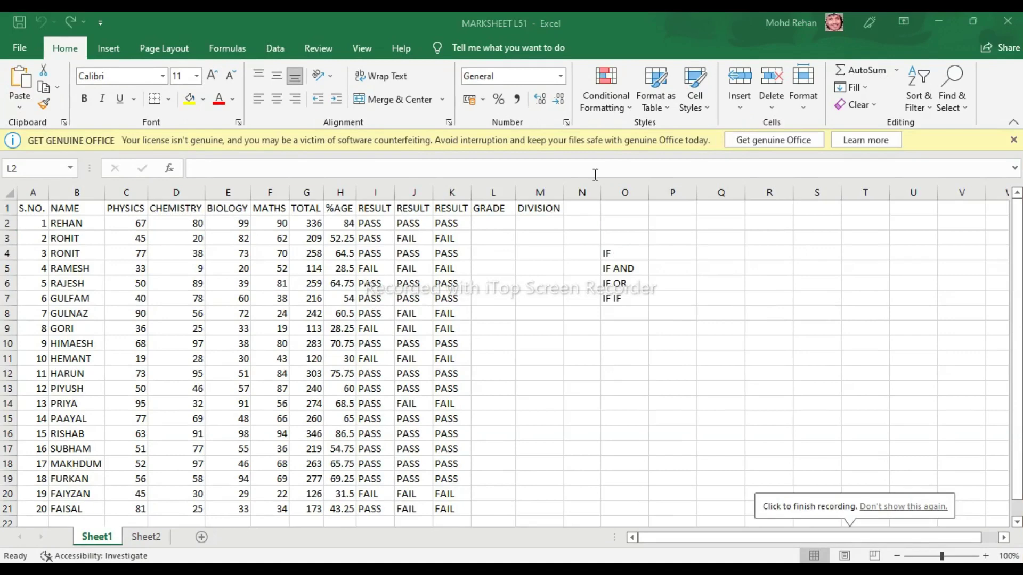
# - In L2, start the grade formula =IF(H2>90,"A+", for percentages above 90
pyautogui.click(485, 223)
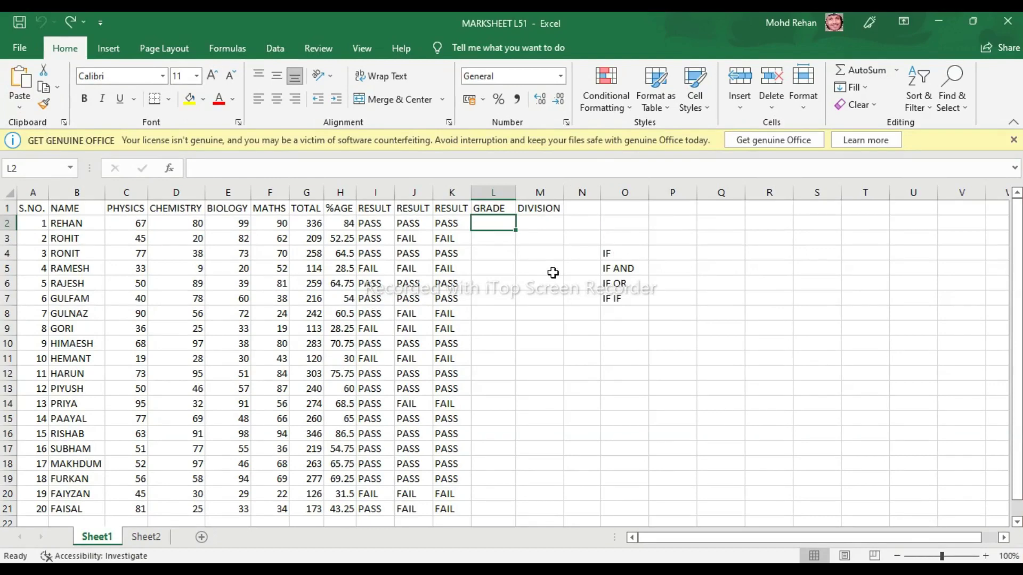
pyautogui.write('=I')
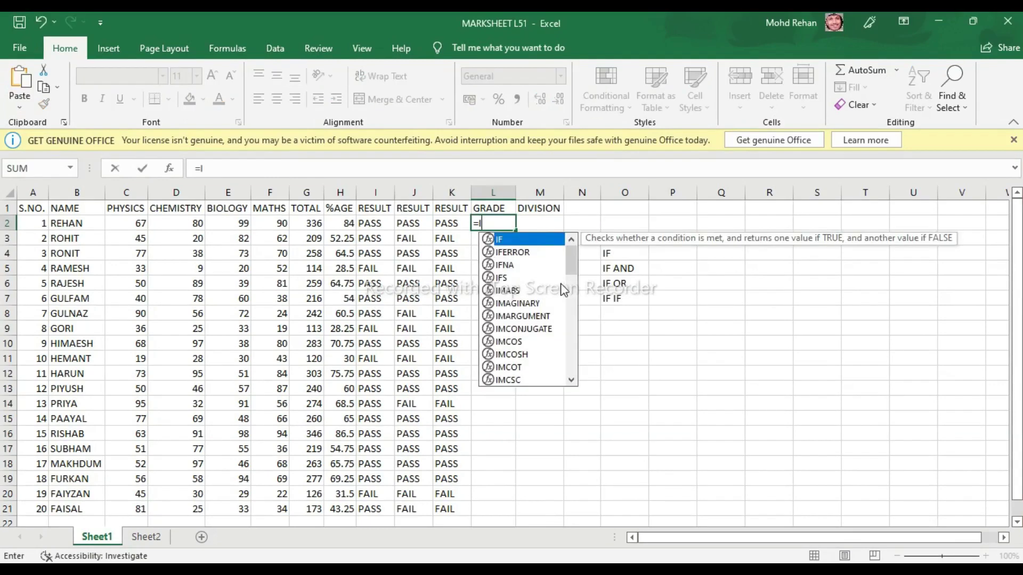
pyautogui.write('F')
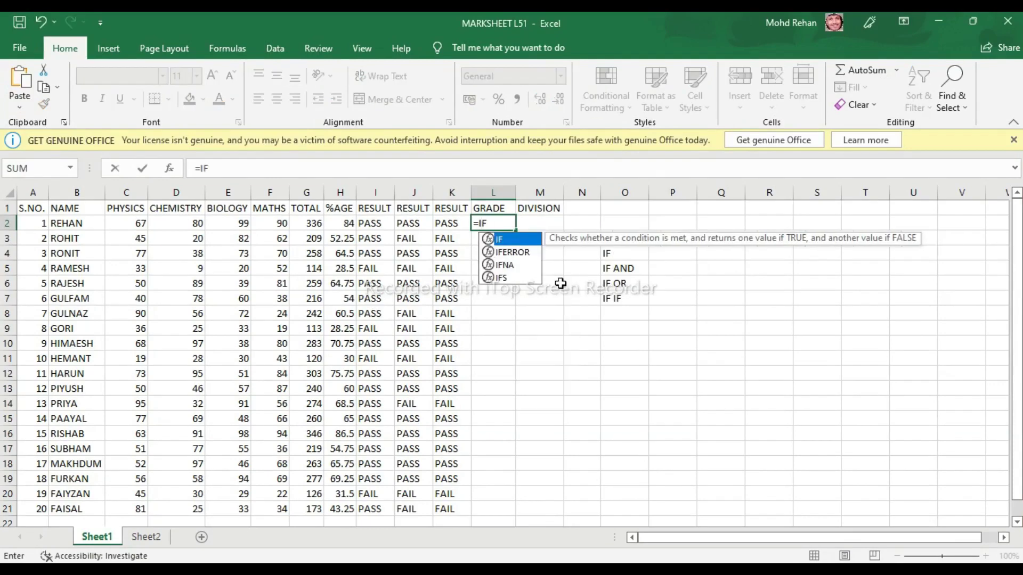
pyautogui.write('(')
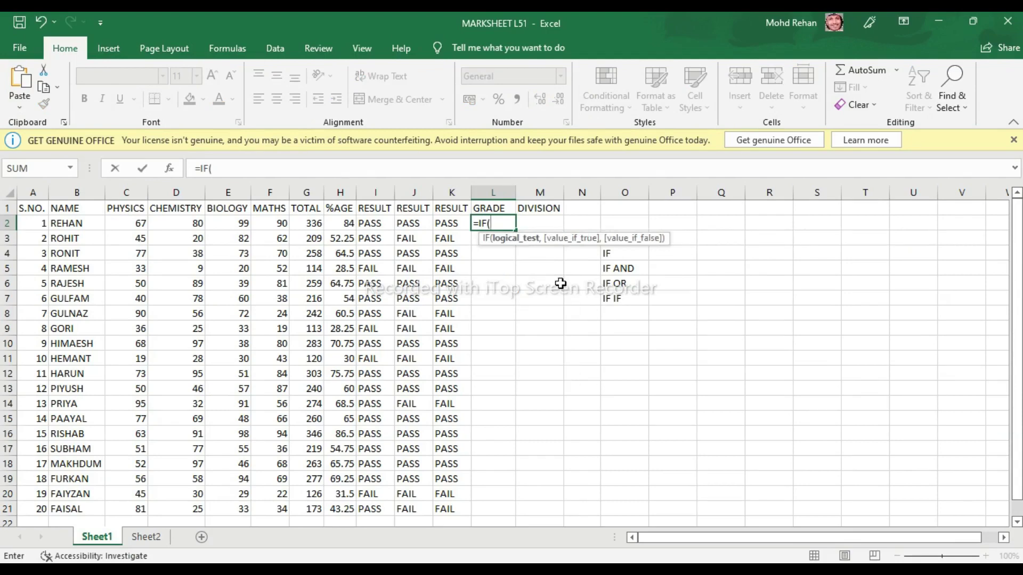
pyautogui.click(345, 223)
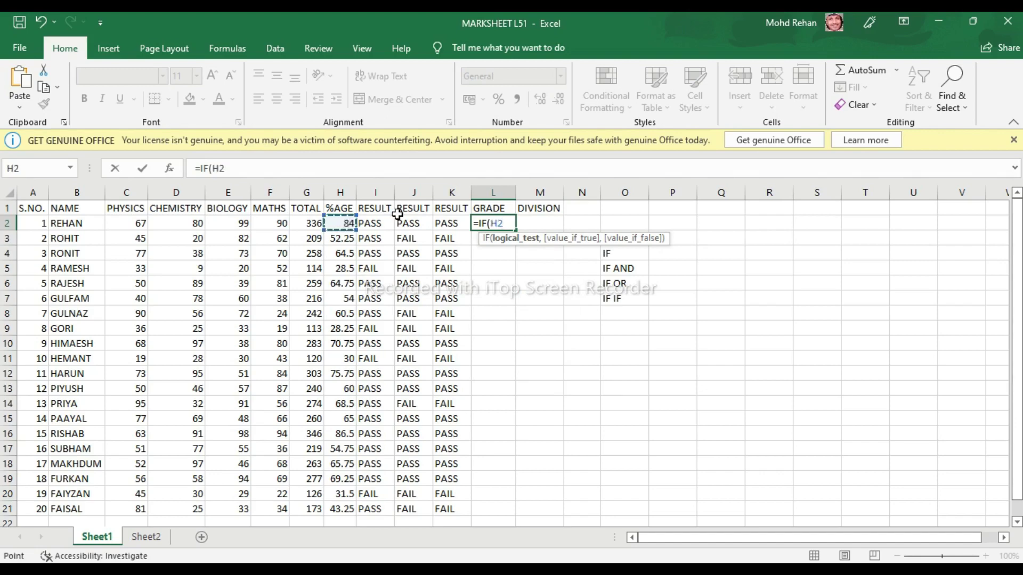
pyautogui.write('>90')
pyautogui.write(',')
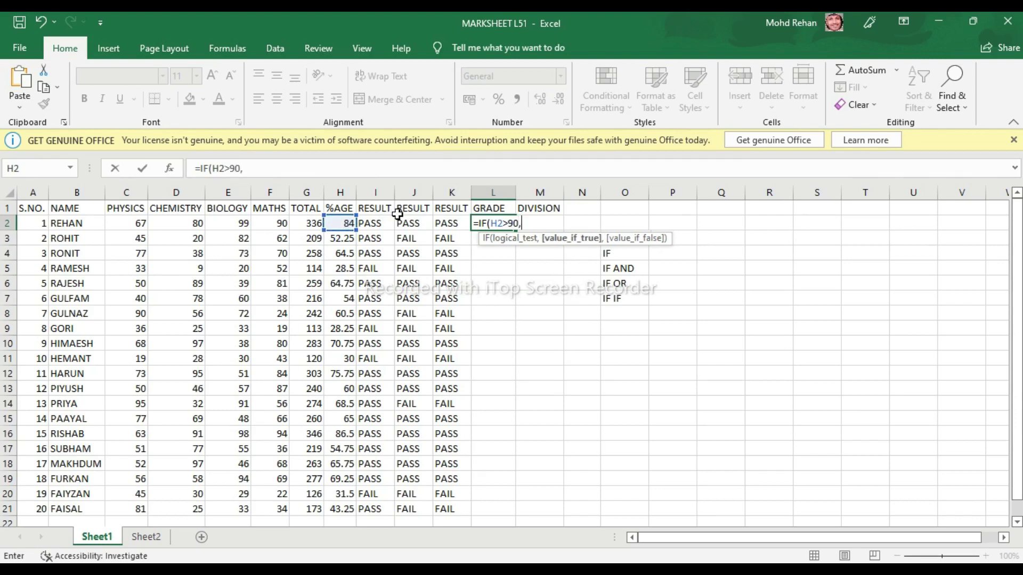
pyautogui.write('"')
pyautogui.write('a')
pyautogui.press('BackSpace')
pyautogui.write('A')
pyautogui.write('+')
pyautogui.write('",')
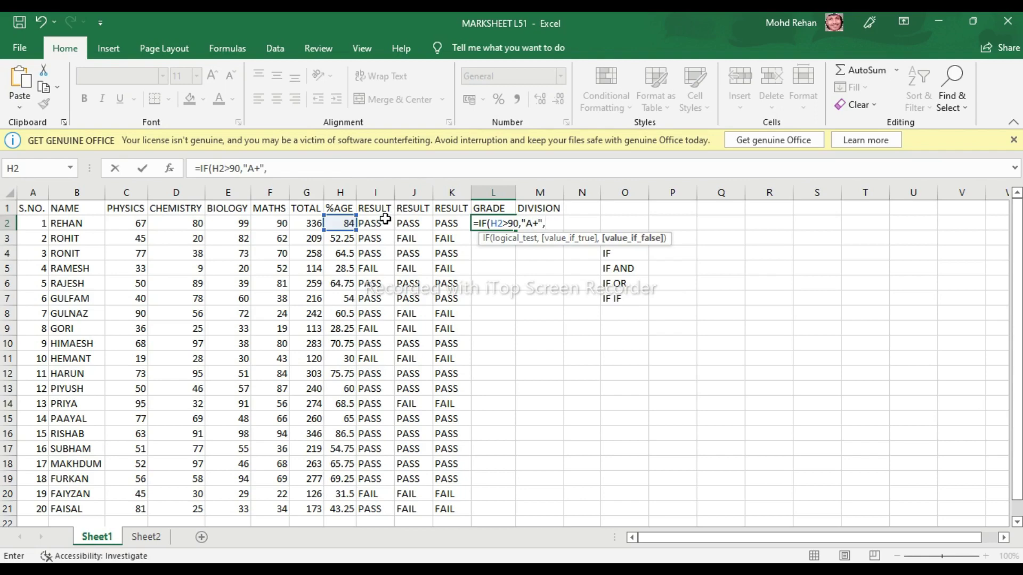
# - Nest an A grade for H2 above 80 and B+ for H2 above 70
pyautogui.write('IF')
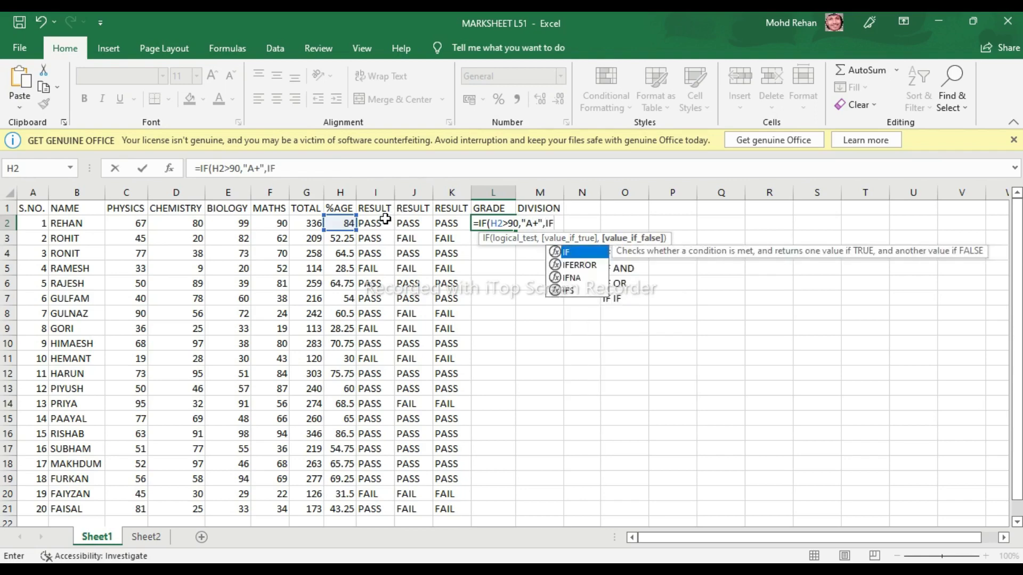
pyautogui.write('(')
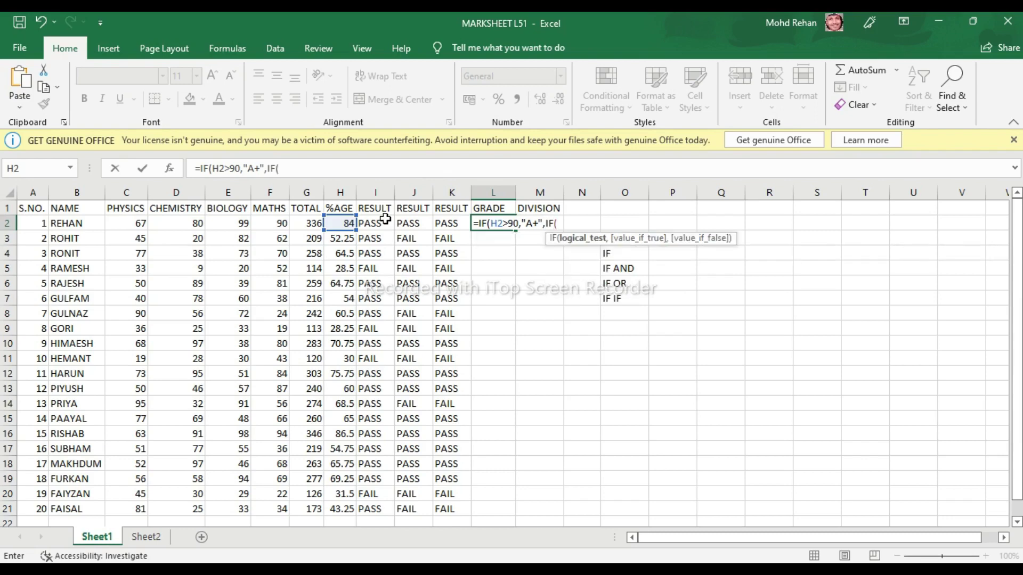
pyautogui.click(348, 224)
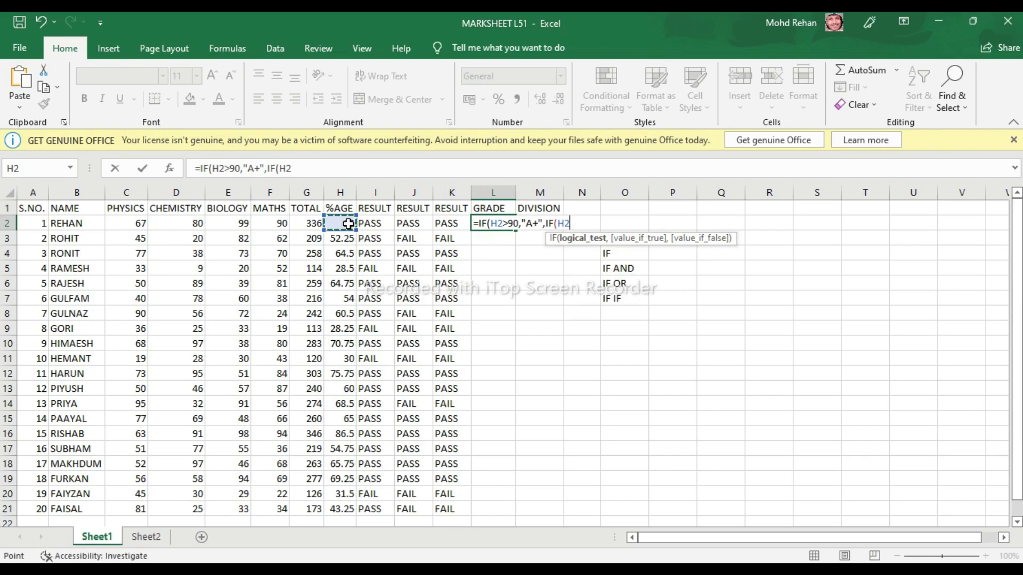
pyautogui.write('>8')
pyautogui.write('0')
pyautogui.write(',')
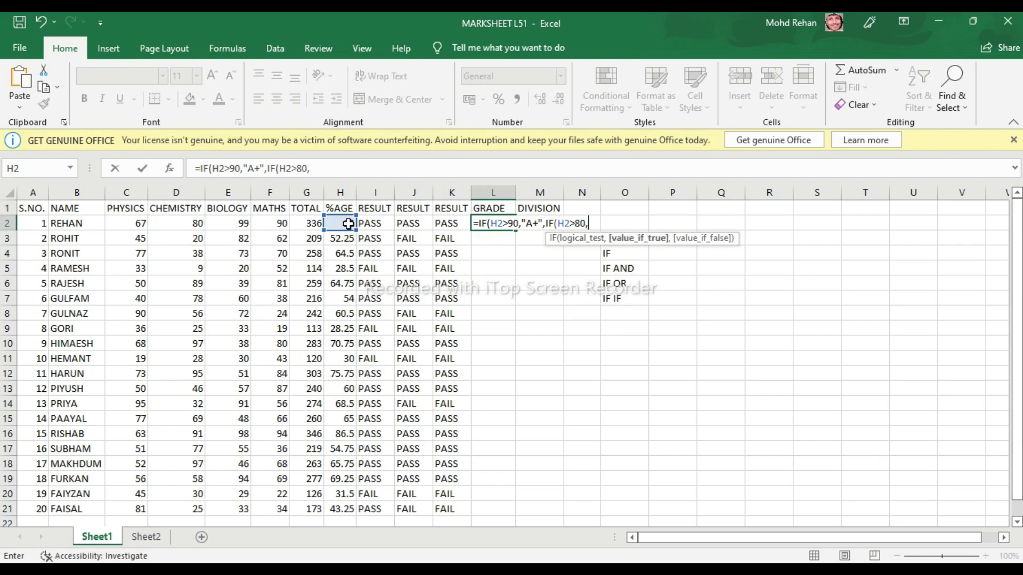
pyautogui.write('"')
pyautogui.write('A')
pyautogui.write('"')
pyautogui.write(',')
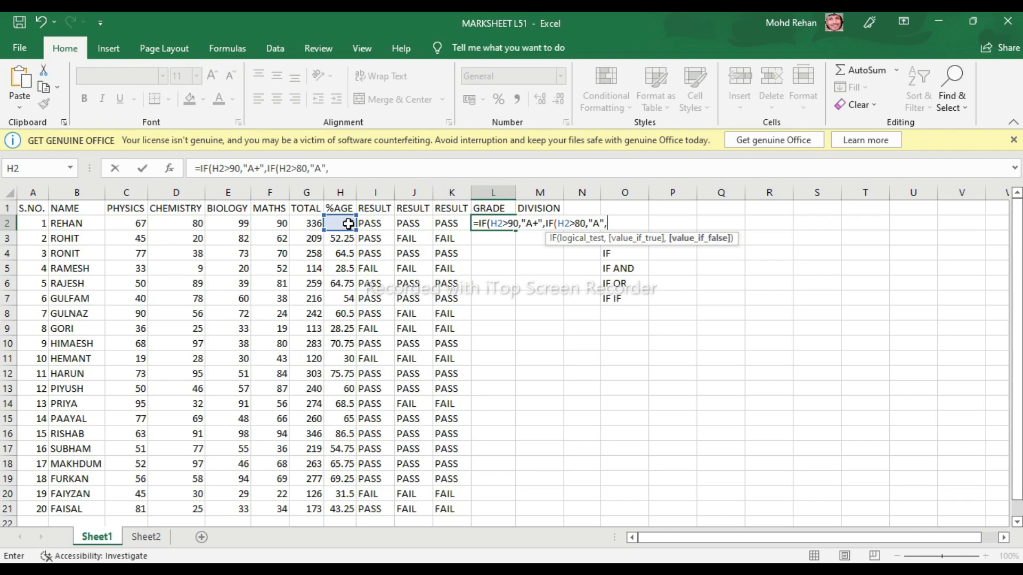
pyautogui.write('IF')
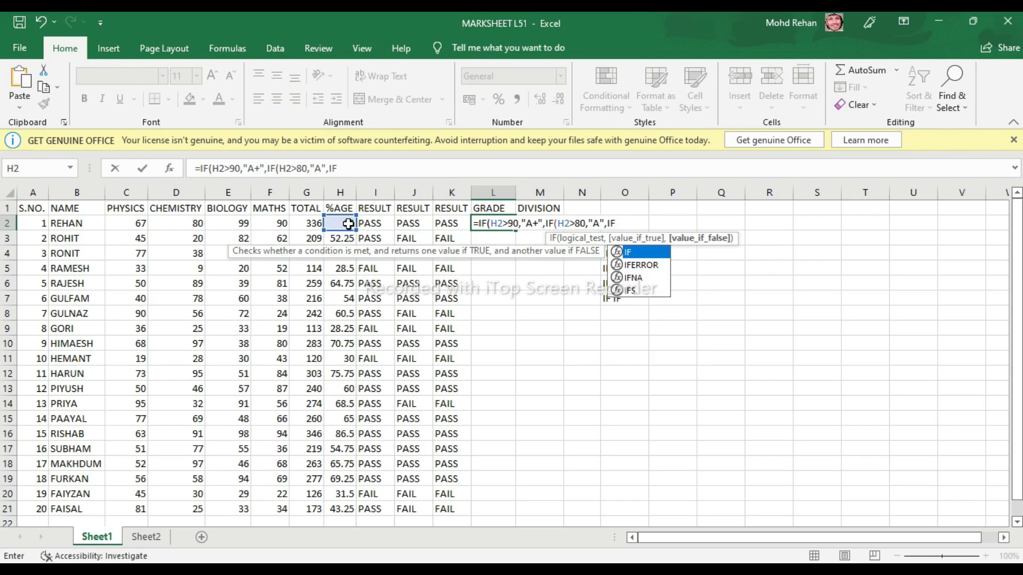
pyautogui.write('(')
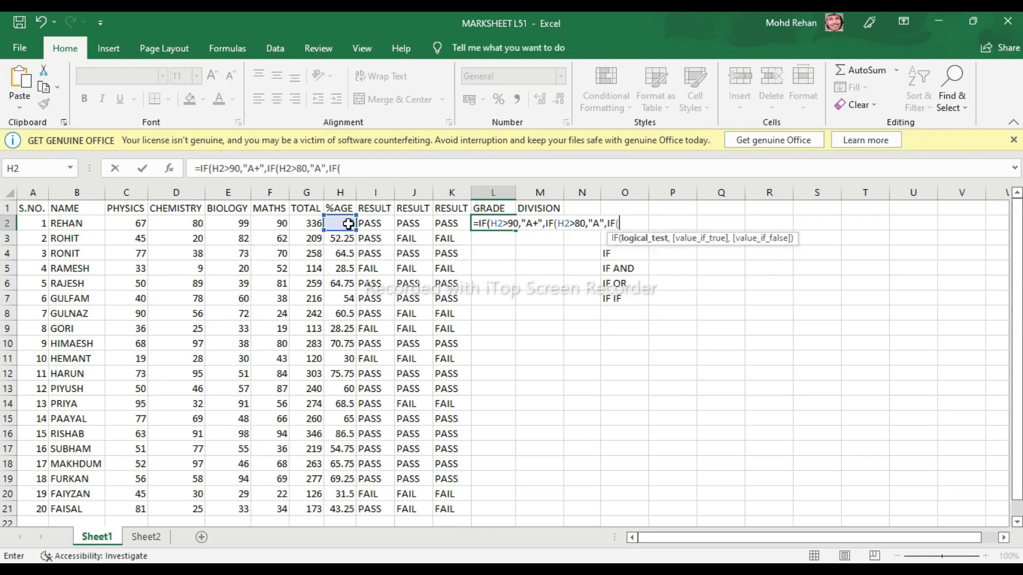
pyautogui.click(346, 223)
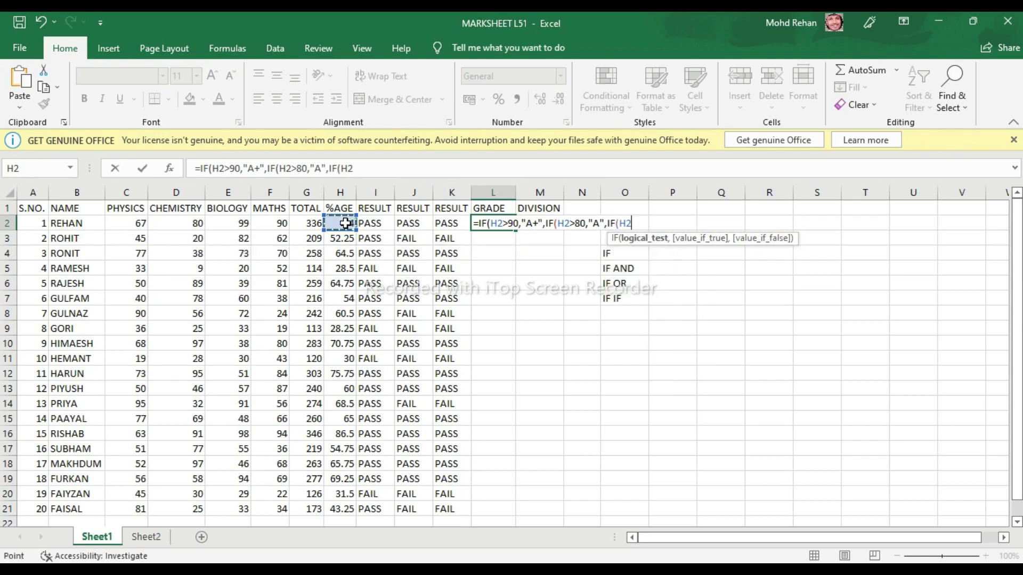
pyautogui.write('>')
pyautogui.write('70')
pyautogui.write(',')
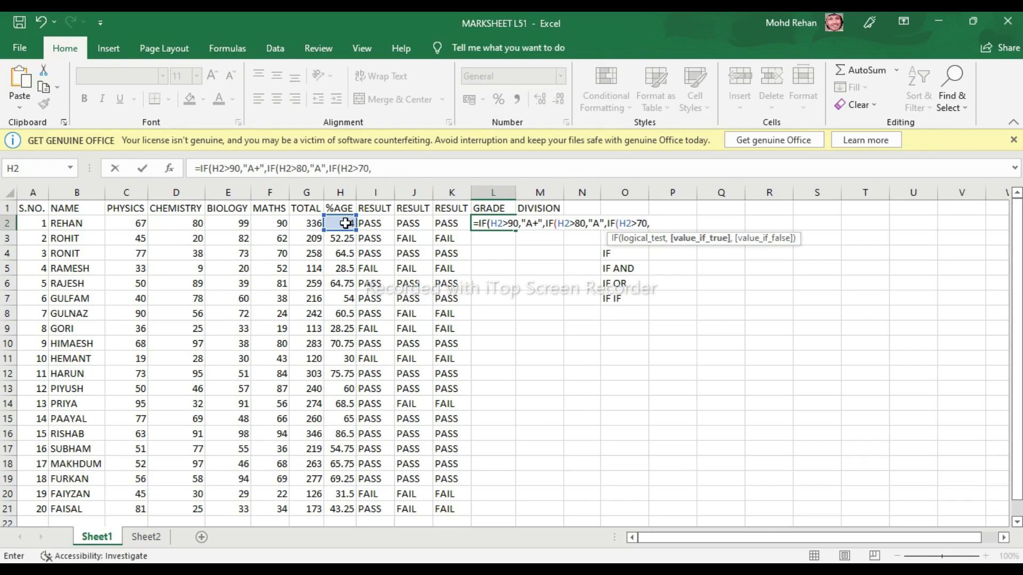
pyautogui.write('"B')
pyautogui.write('+')
pyautogui.write('"')
pyautogui.write(',')
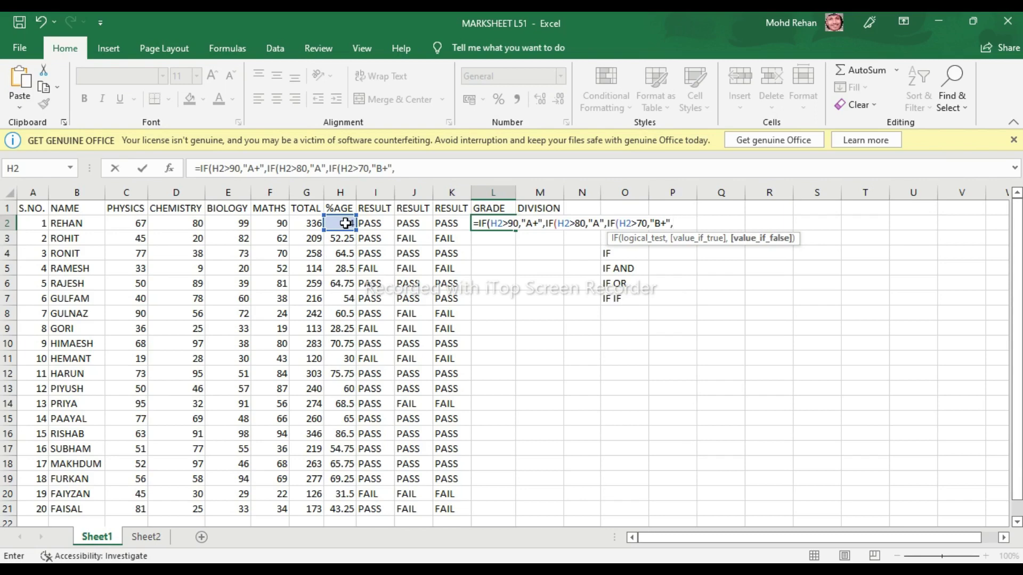
pyautogui.write('IF')
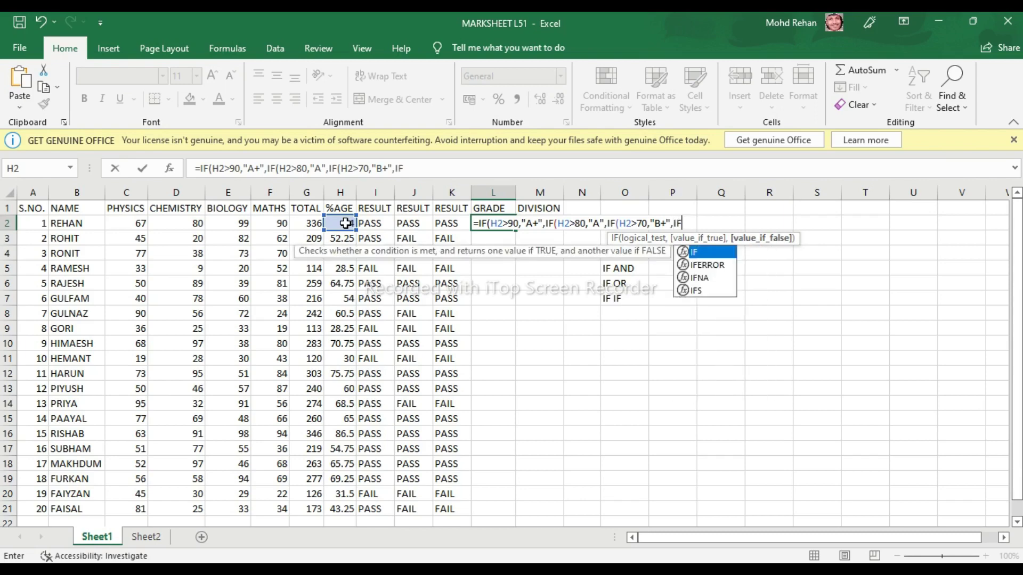
pyautogui.write('(')
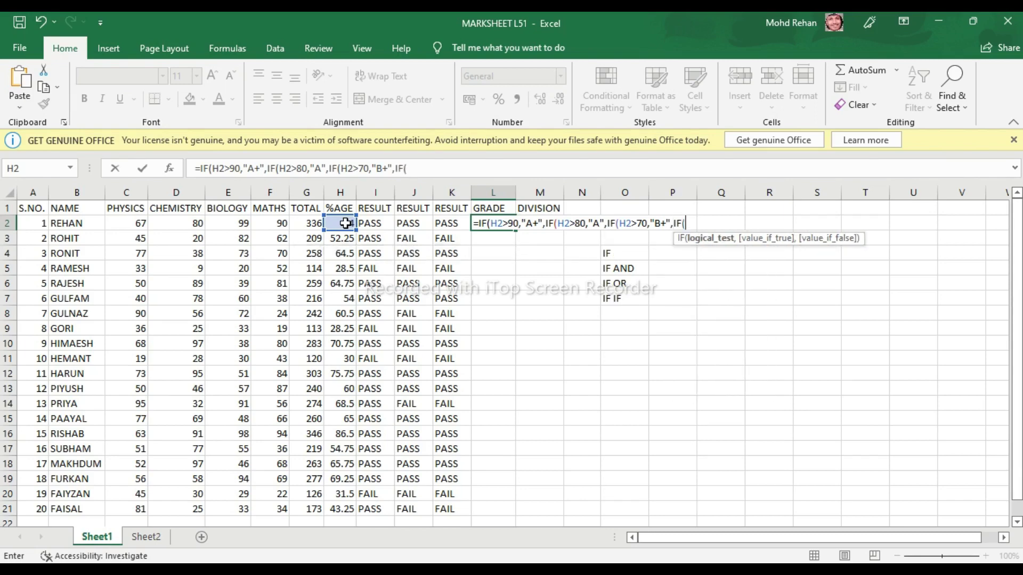
# - Add the B (>60), C+ (>50) and C (>40) grade bands to the L2 formula
pyautogui.click(345, 224)
pyautogui.write('>')
pyautogui.write('60')
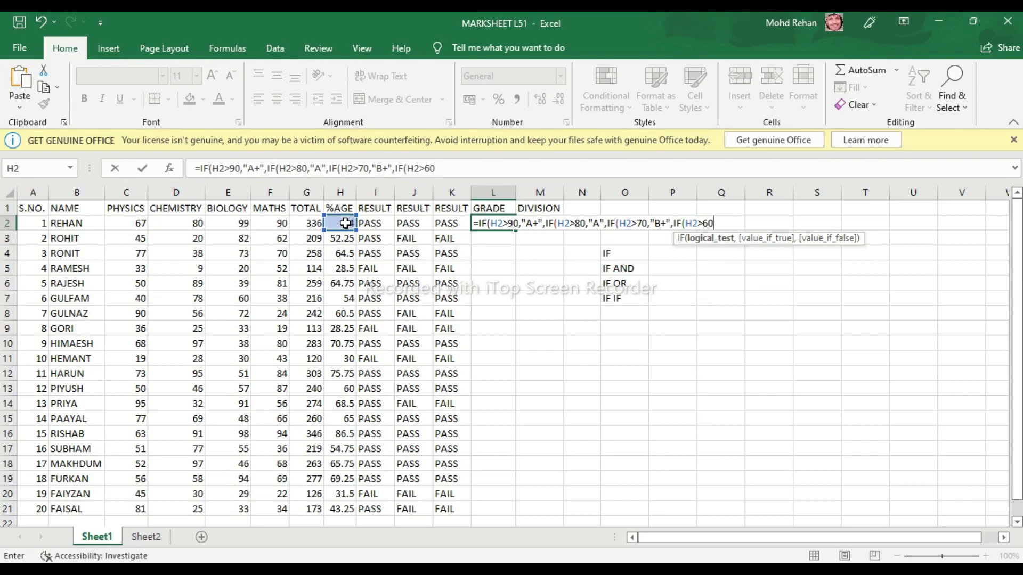
pyautogui.write(',"')
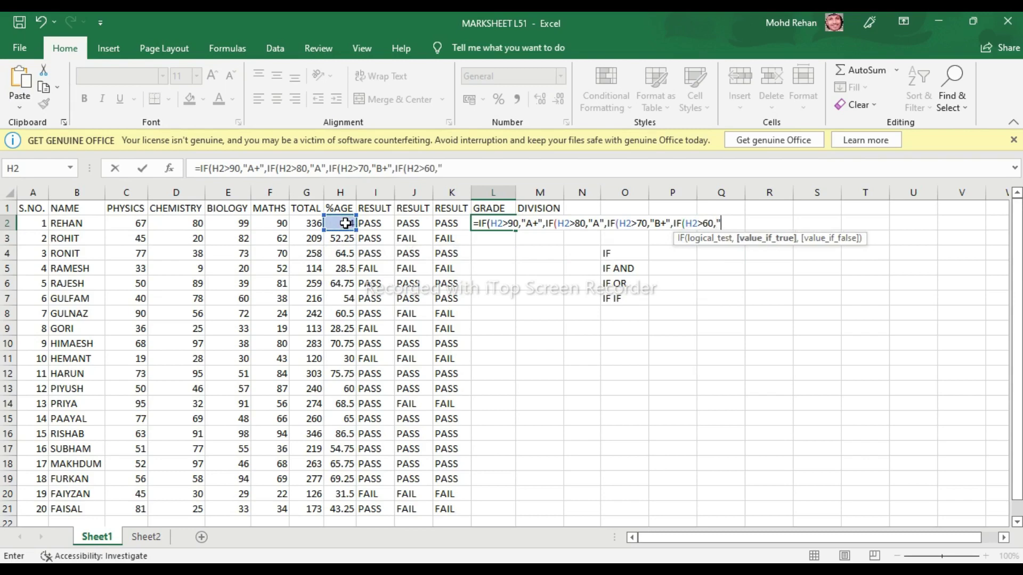
pyautogui.write('B')
pyautogui.write('",')
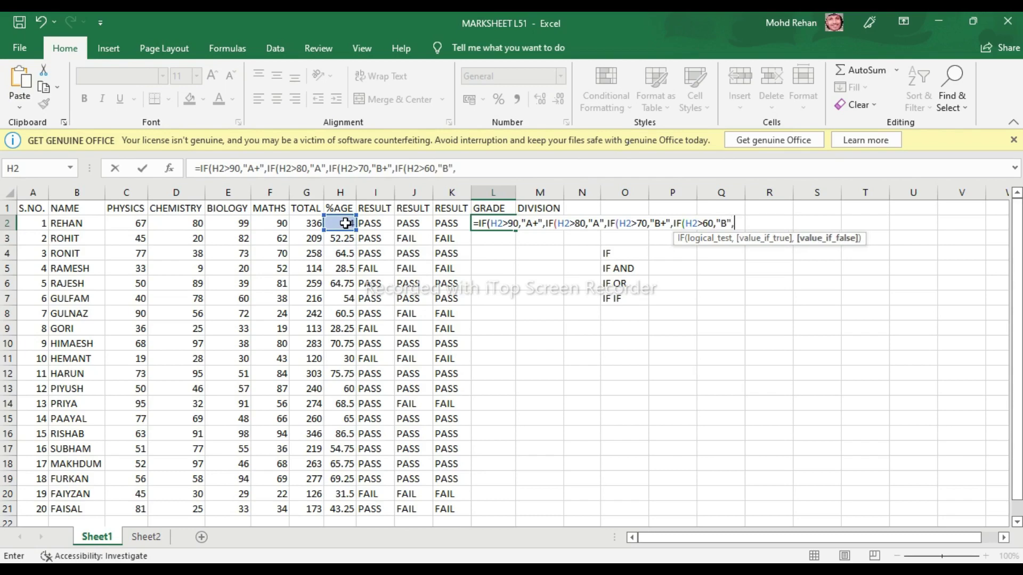
pyautogui.write('IF')
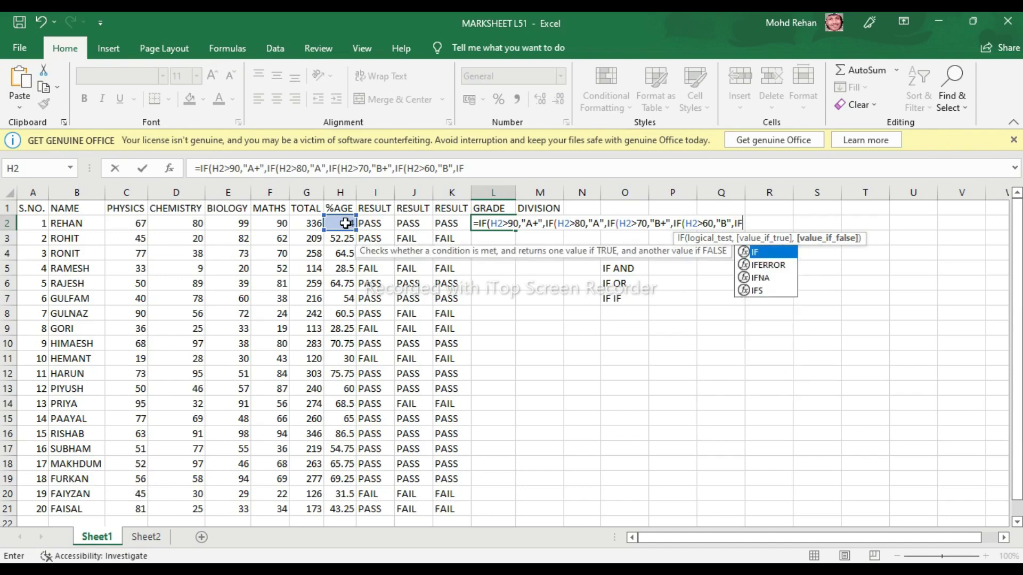
pyautogui.write('(')
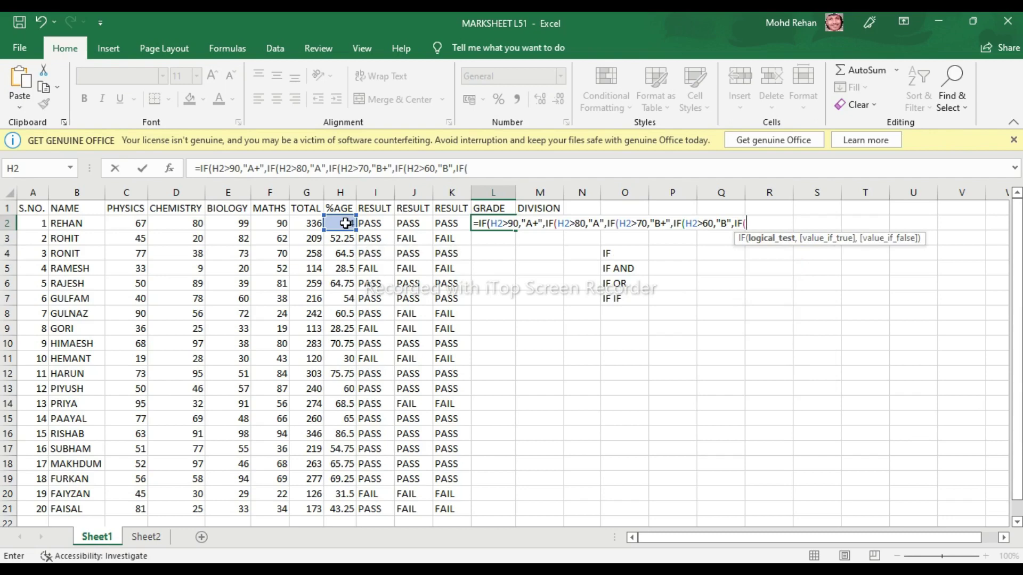
pyautogui.click(345, 223)
pyautogui.write('>')
pyautogui.write('5')
pyautogui.write('0')
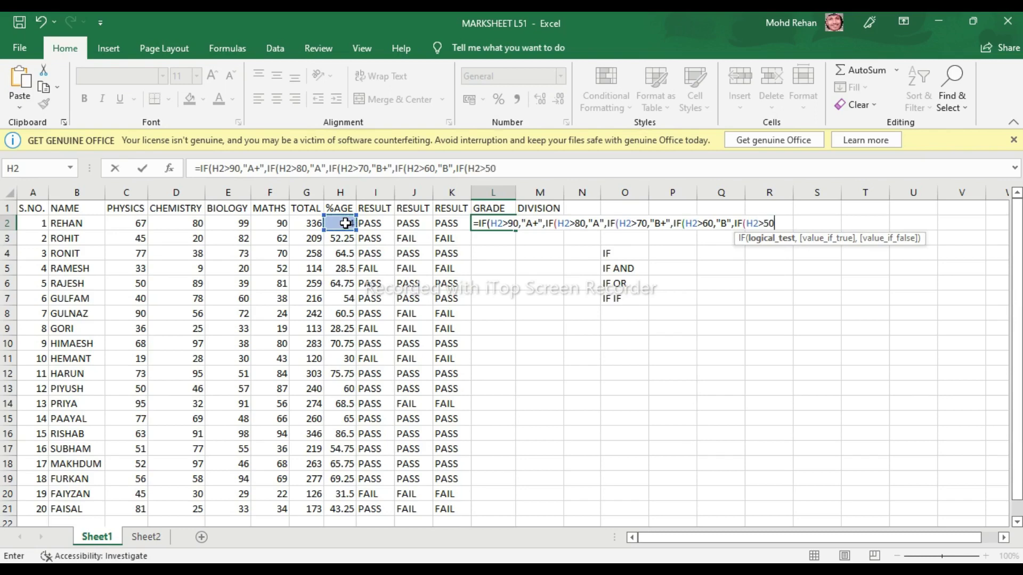
pyautogui.write(',')
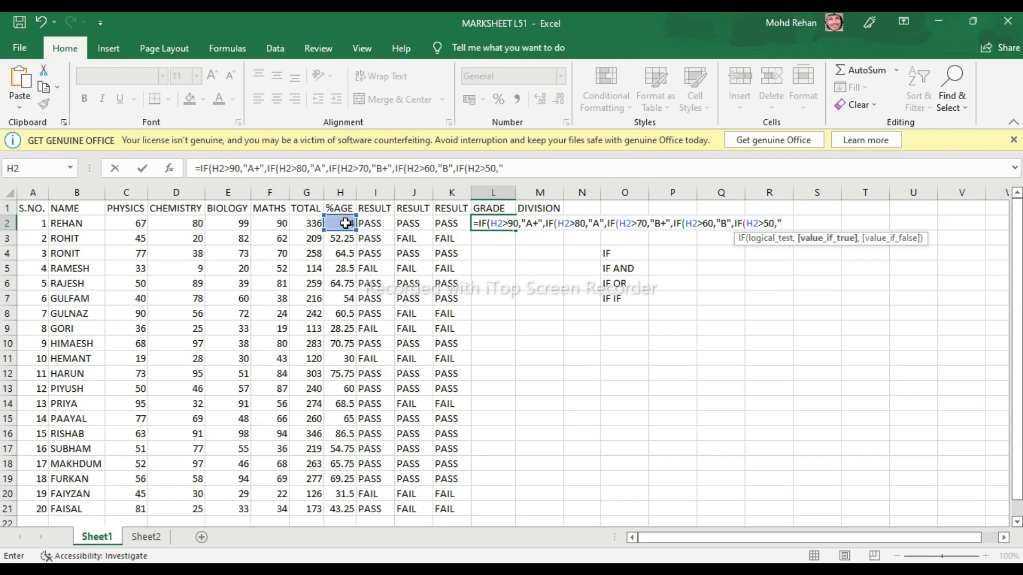
pyautogui.write('"C')
pyautogui.write('+')
pyautogui.write('"')
pyautogui.write(',IF')
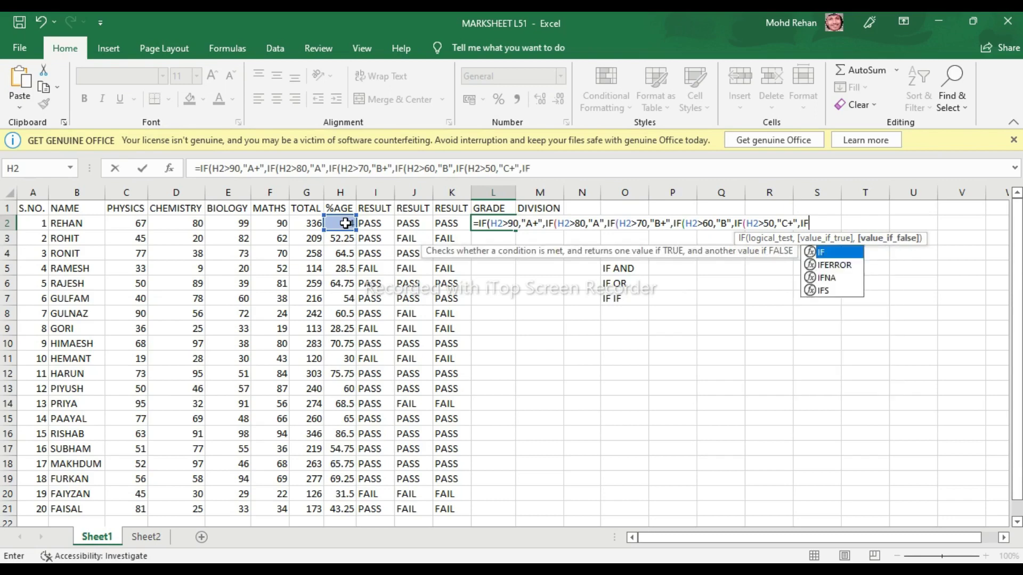
pyautogui.write('(')
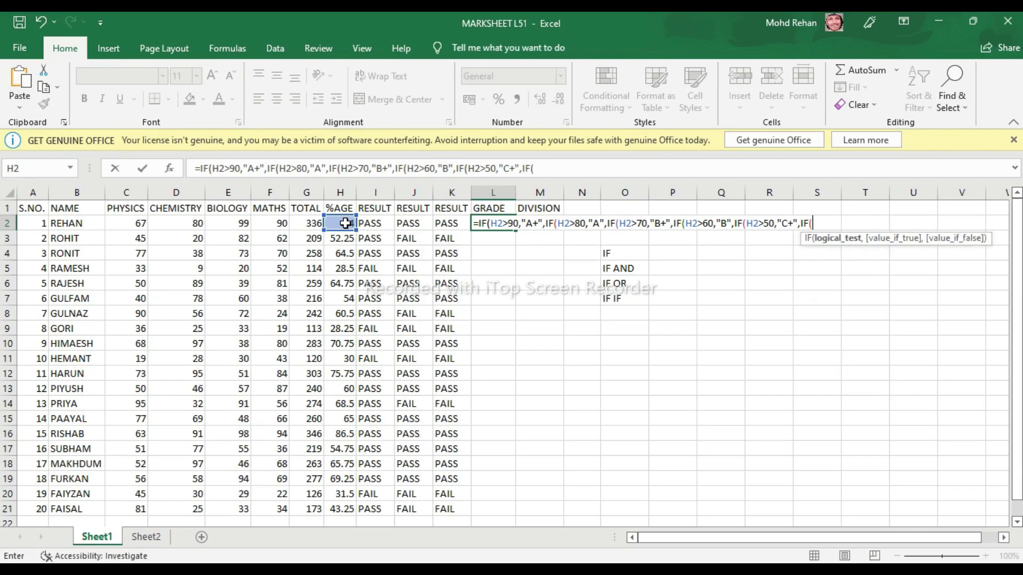
pyautogui.click(336, 222)
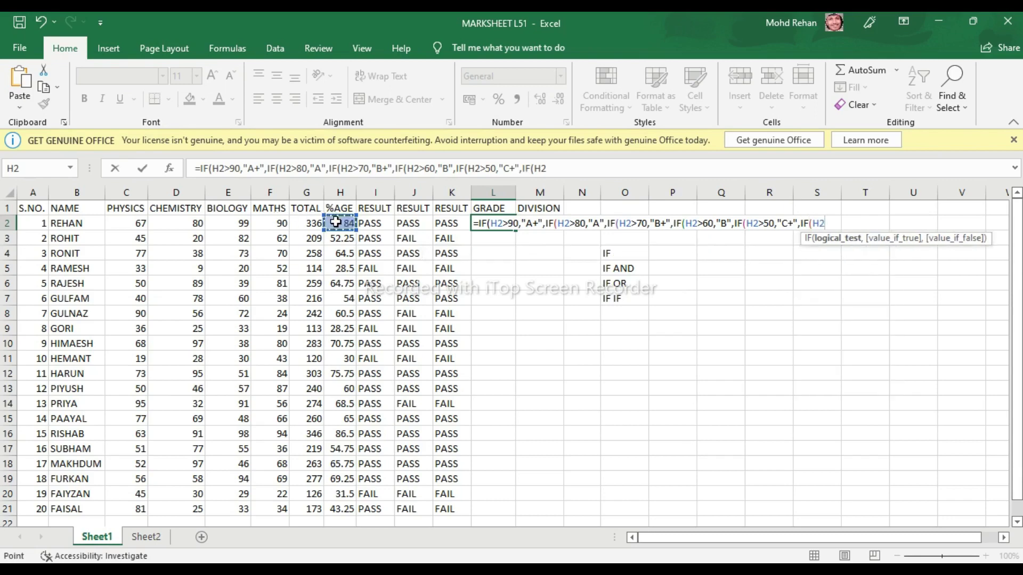
pyautogui.write('>')
pyautogui.write('40')
pyautogui.write(',"')
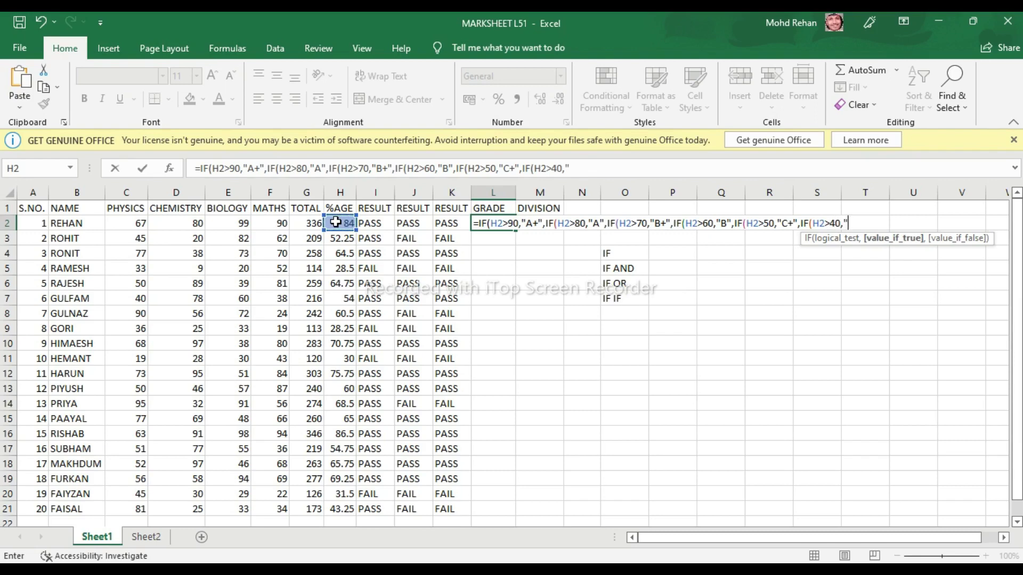
pyautogui.write('C')
pyautogui.write('",')
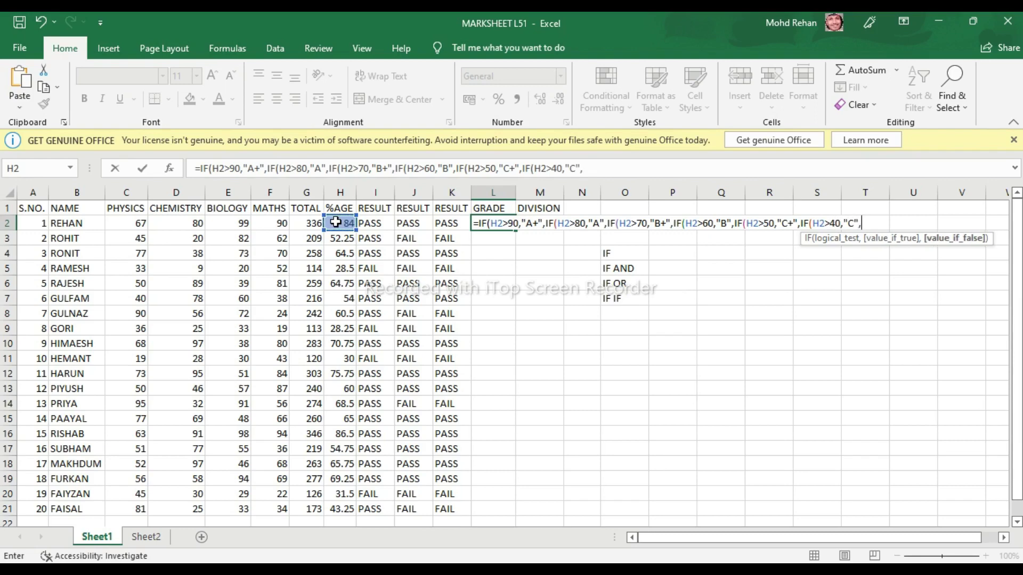
pyautogui.write('IF')
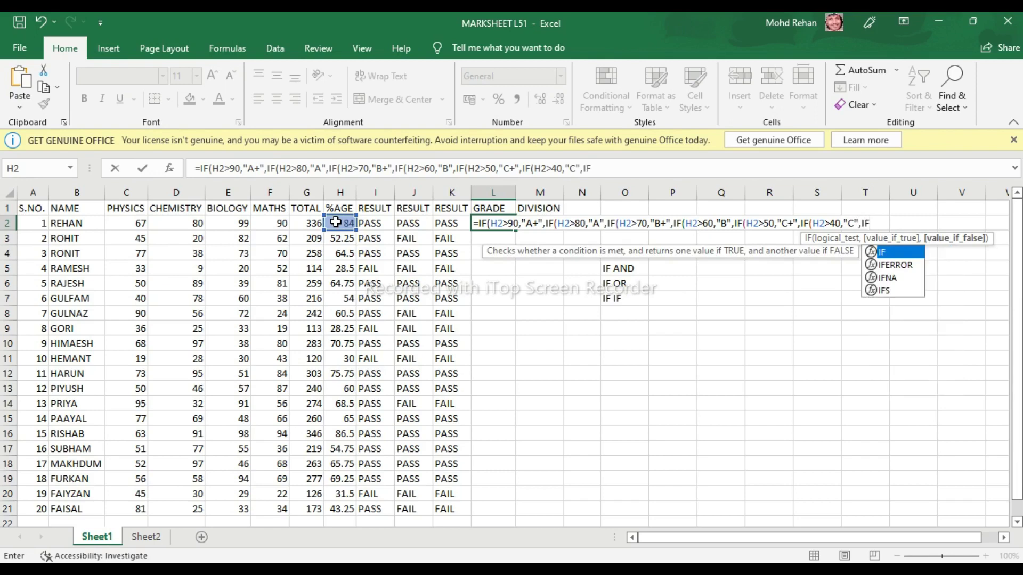
pyautogui.write('(')
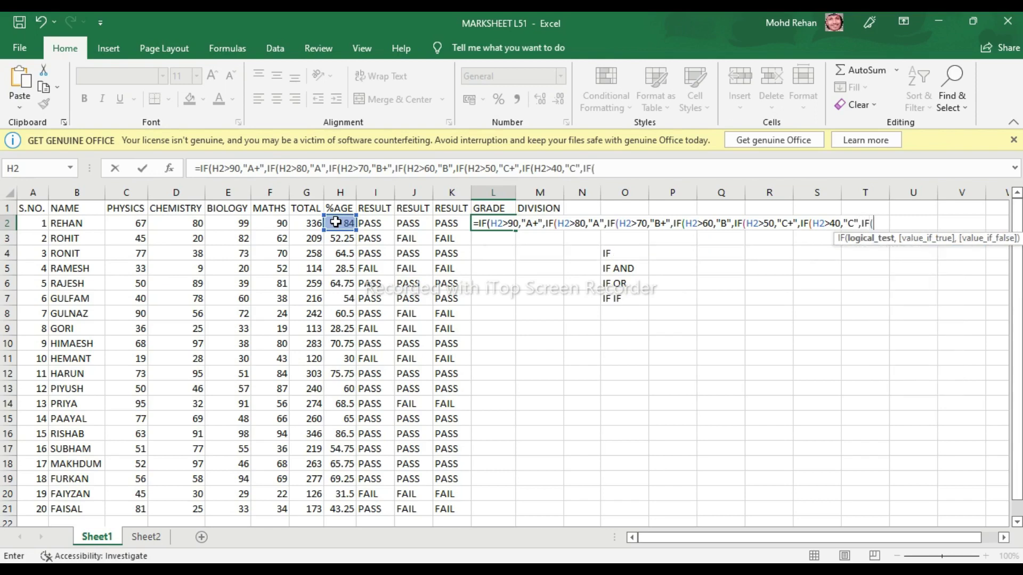
# - Add an H2>33 test after the C band, removing the stray characters
pyautogui.click(335, 222)
pyautogui.write('>')
pyautogui.write('33')
pyautogui.write('>=3')
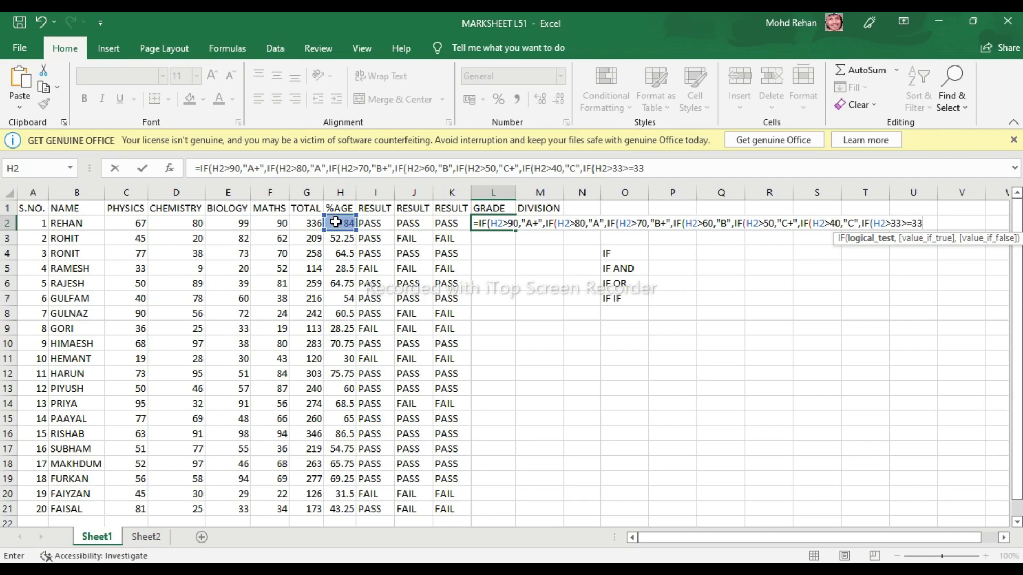
pyautogui.press('BackSpace')
pyautogui.press('BackSpace')
pyautogui.press('Return')
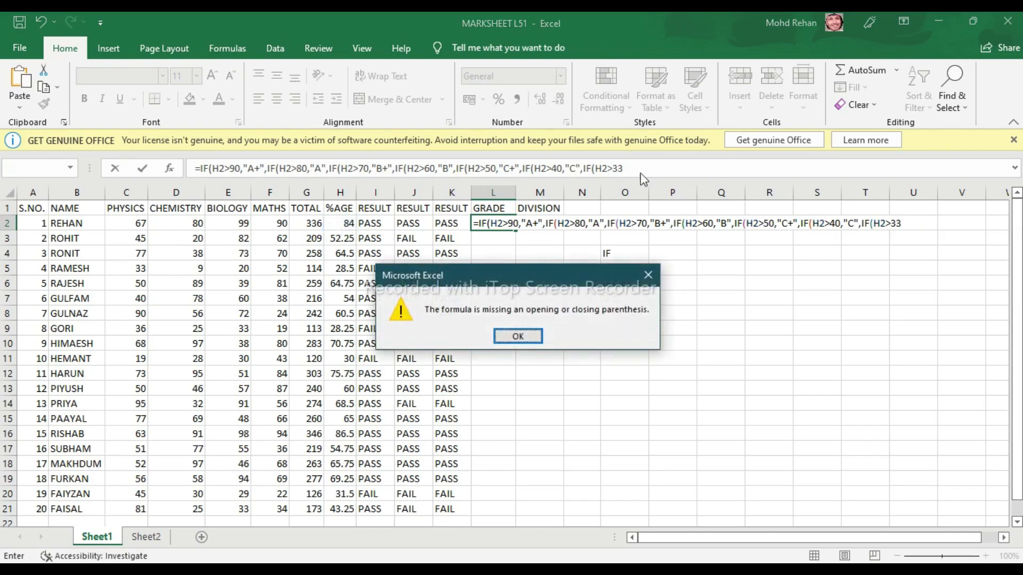
# - Dismiss the warning, change the test to H2>=33, and end the formula with "D","FAIL"
pyautogui.click(650, 273)
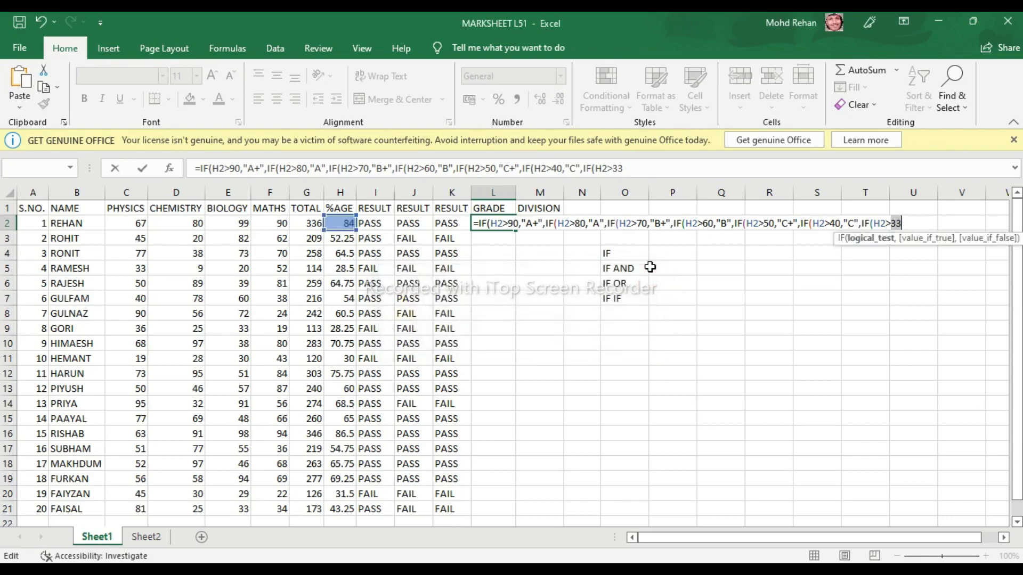
pyautogui.click(889, 222)
pyautogui.write('=33')
pyautogui.write(',')
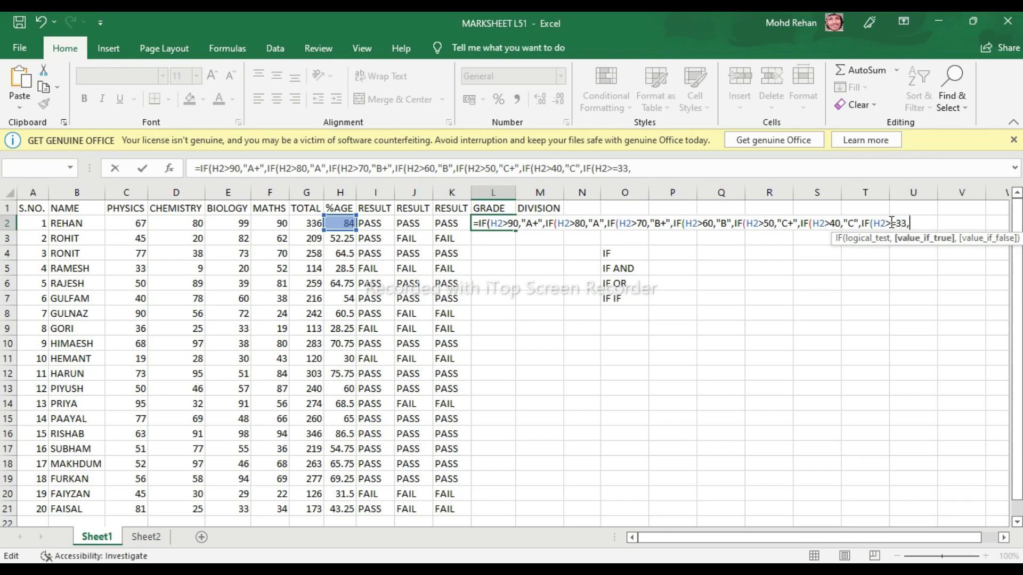
pyautogui.write('"')
pyautogui.write('D"')
pyautogui.write(',')
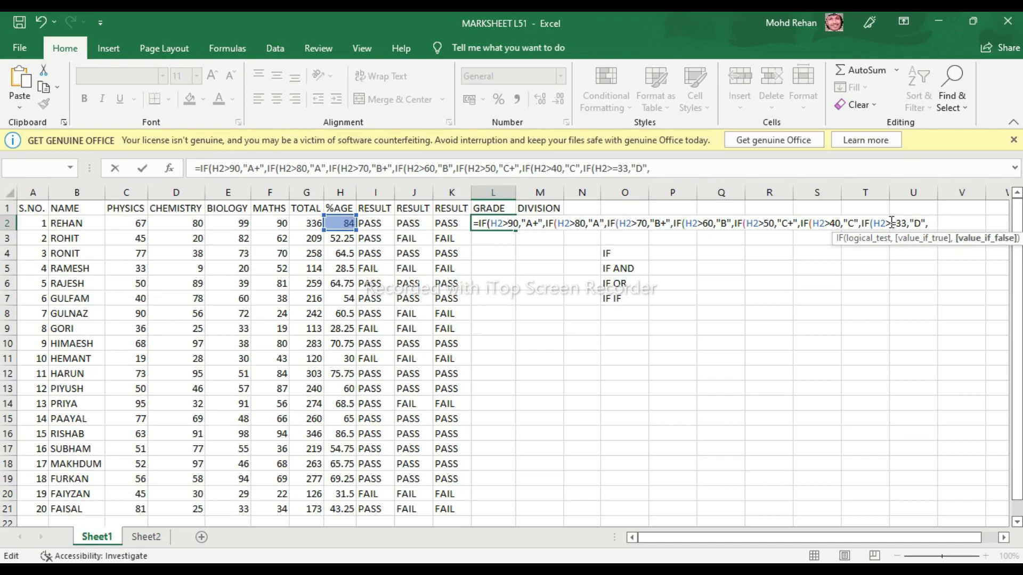
pyautogui.write('"FA')
pyautogui.write('IL')
pyautogui.write('"')
# - Commit the grade formula, accept the added parentheses, and fill L2 down to L21
pyautogui.press('Return')
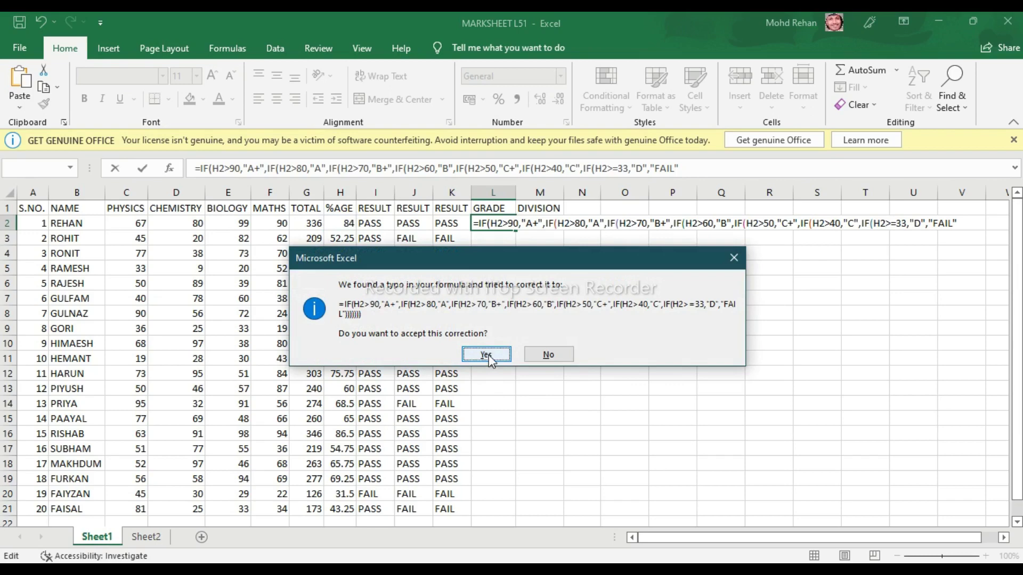
pyautogui.click(486, 355)
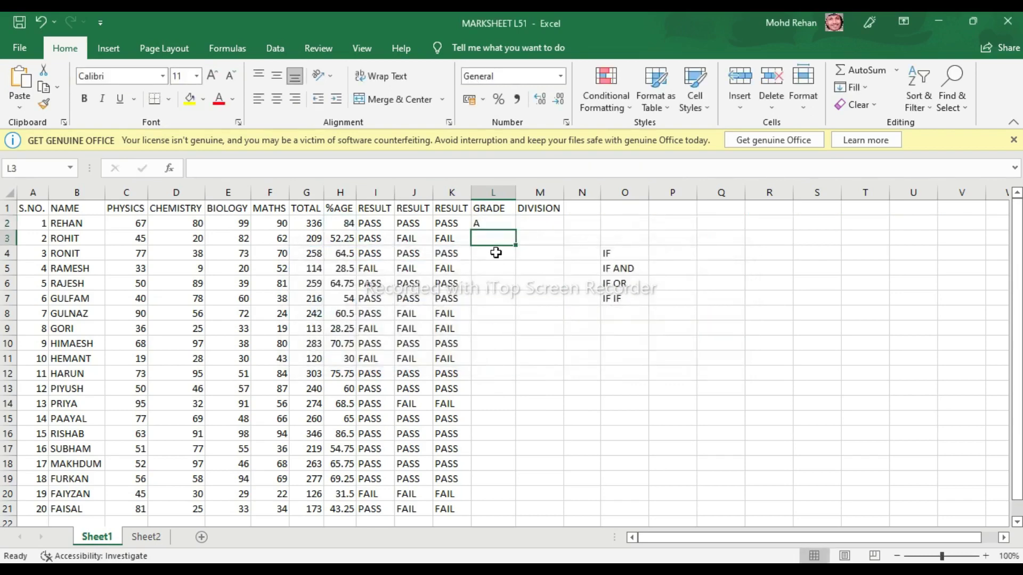
pyautogui.click(500, 224)
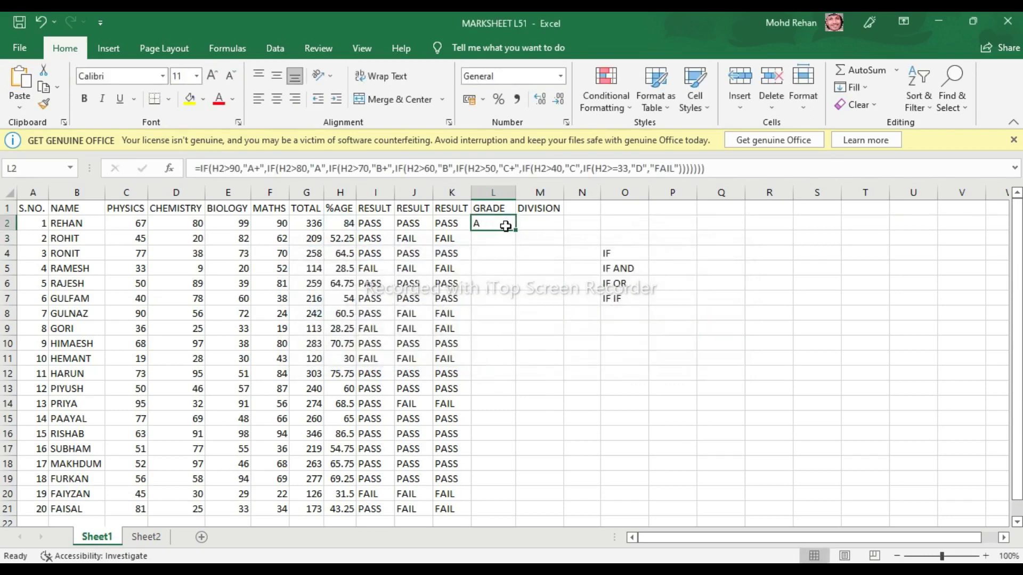
pyautogui.doubleClick(515, 230)
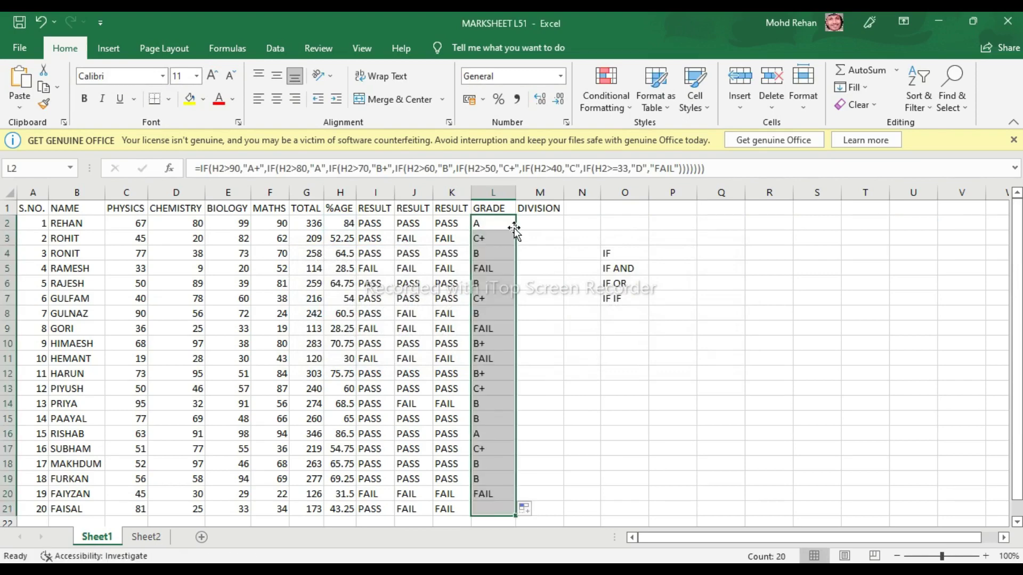
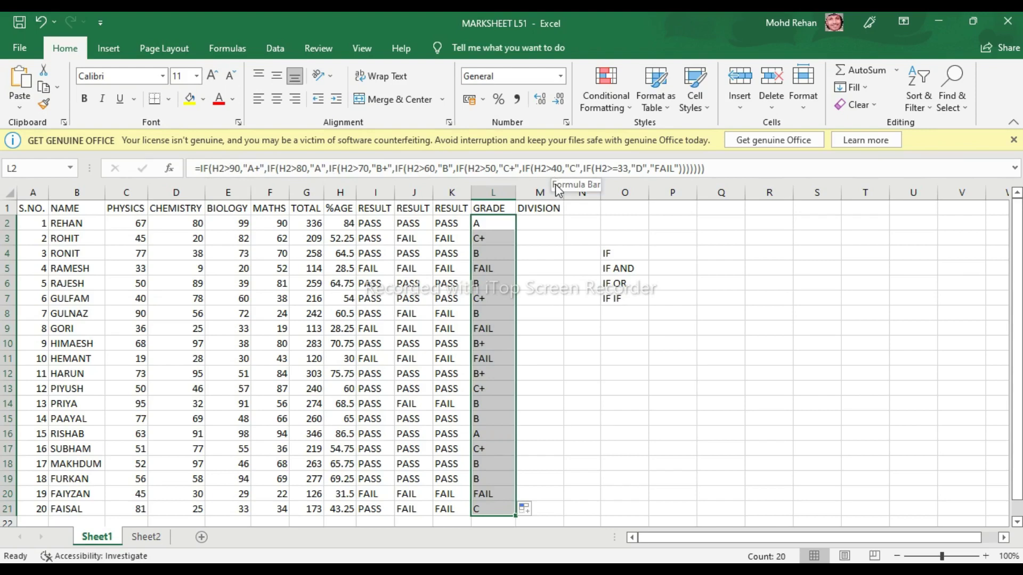
# - In M2, start the DIVISION formula =IF(H2>80,"1st", and begin a nested IF
pyautogui.click(539, 283)
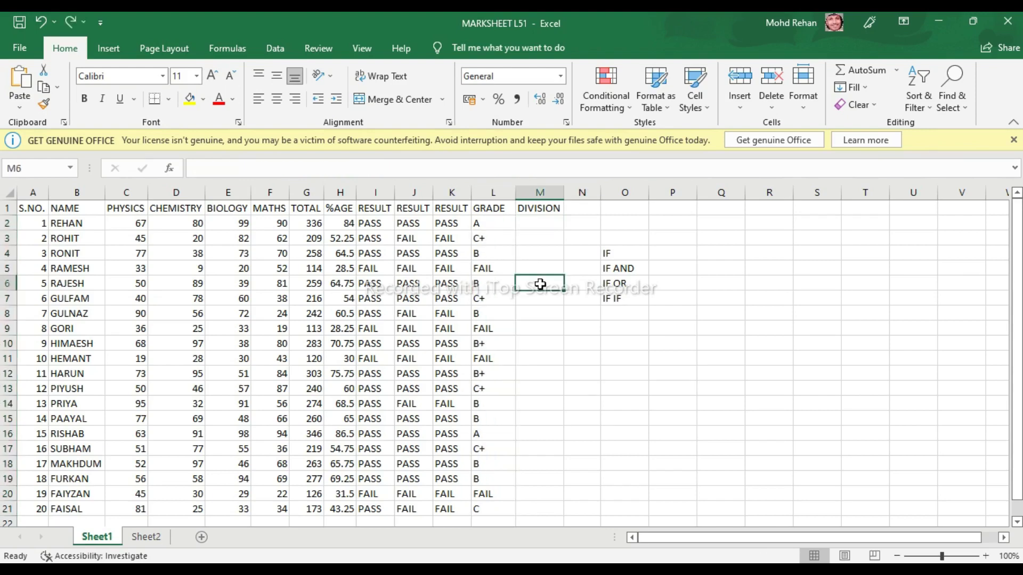
pyautogui.click(541, 223)
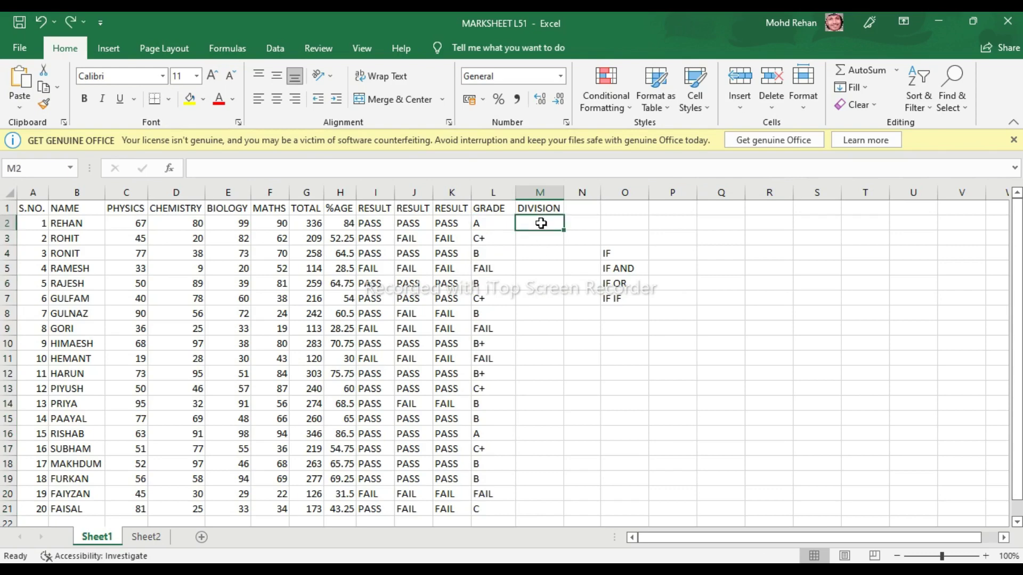
pyautogui.write('=I')
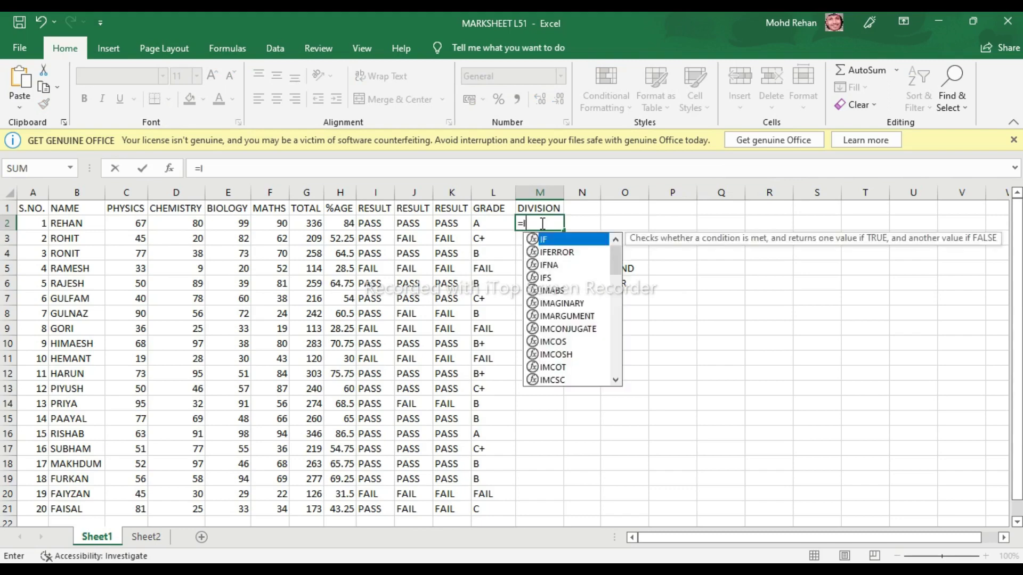
pyautogui.write('F')
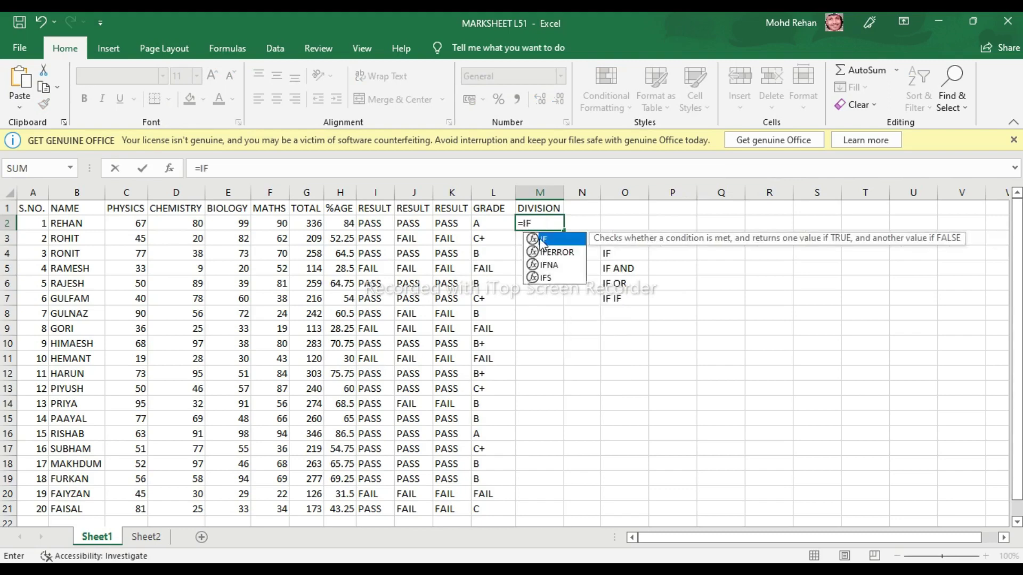
pyautogui.doubleClick(541, 240)
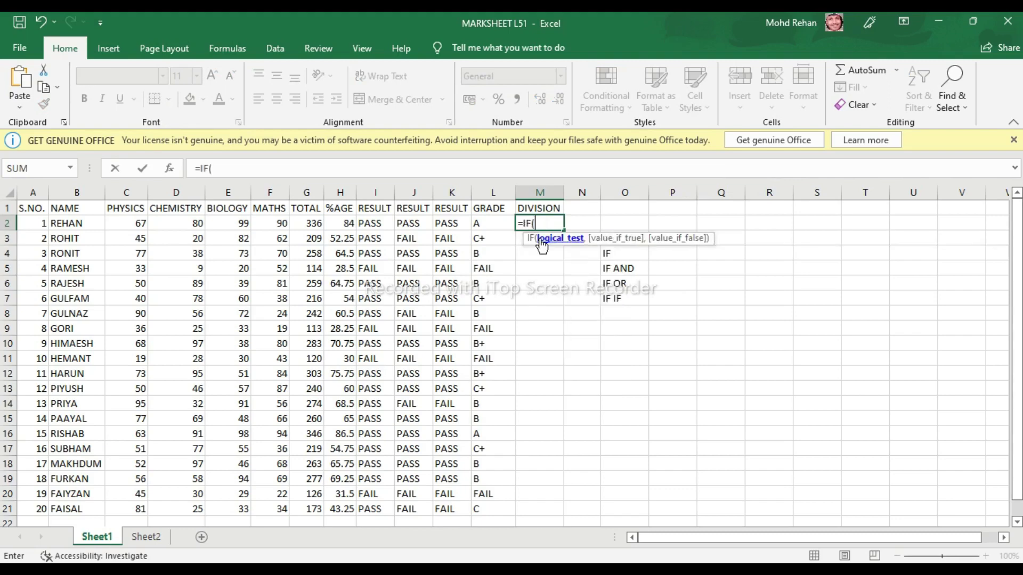
pyautogui.click(347, 224)
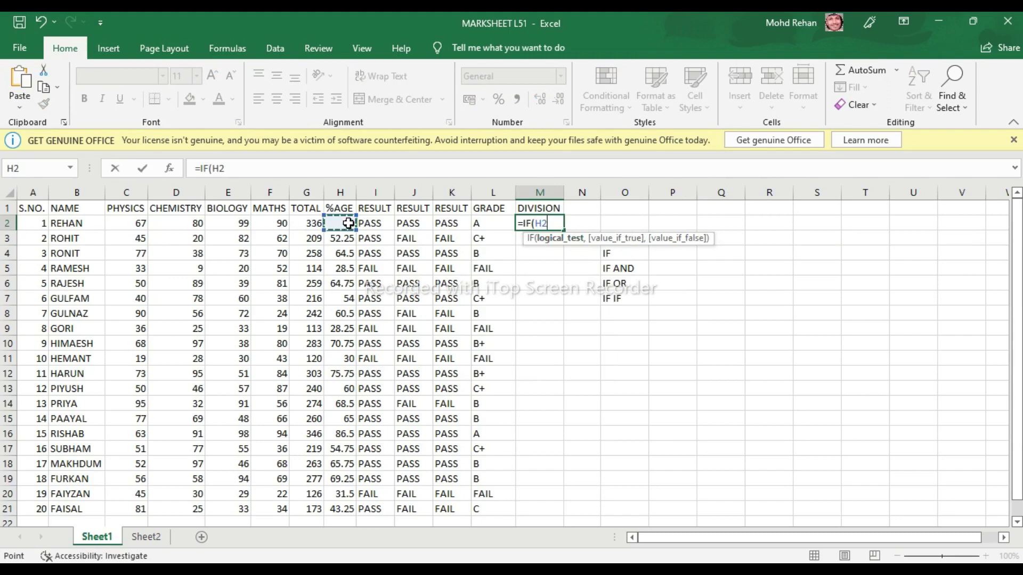
pyautogui.write('>')
pyautogui.write('8')
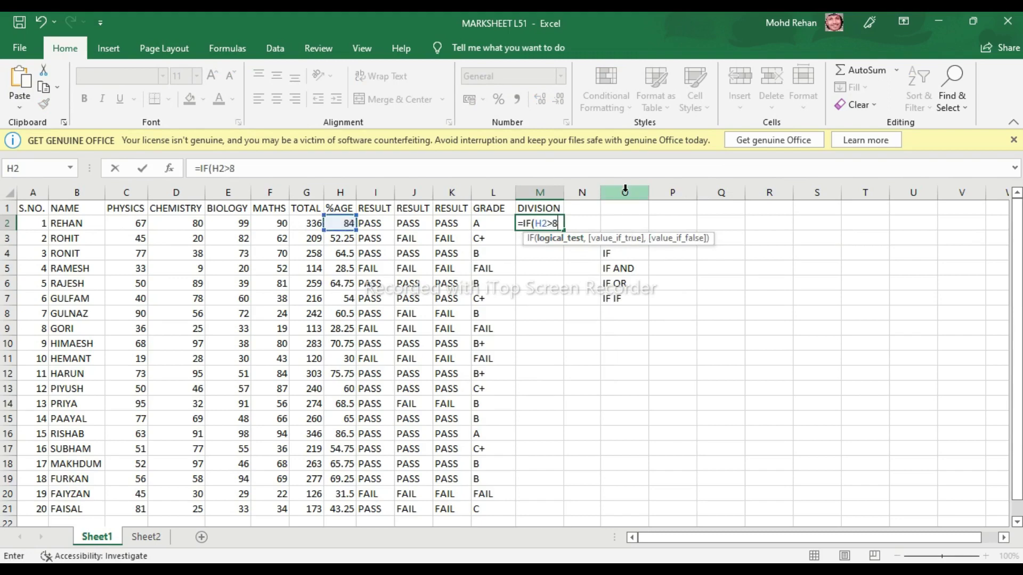
pyautogui.write('0')
pyautogui.write(',')
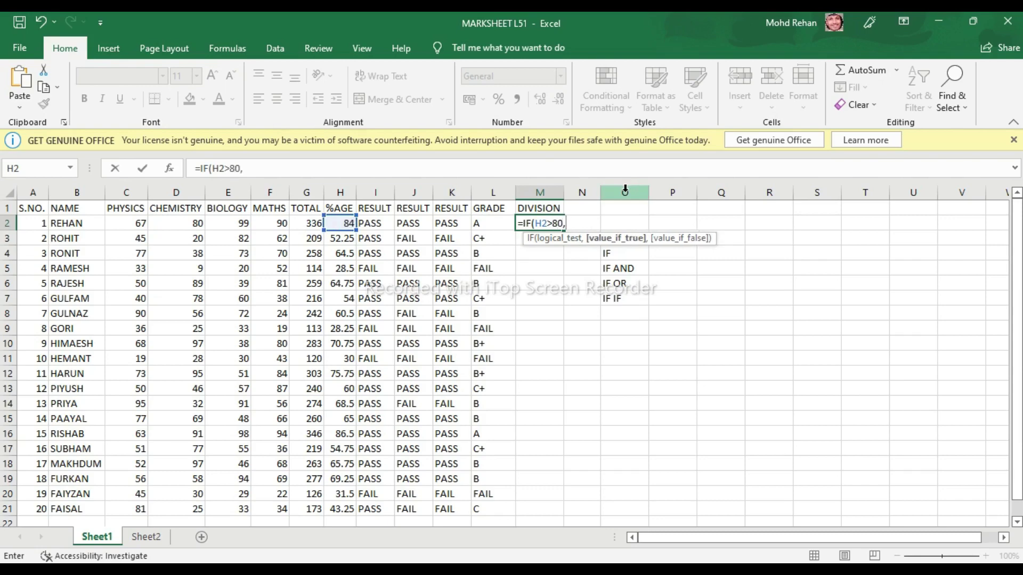
pyautogui.write('"2')
pyautogui.press('BackSpace')
pyautogui.write('1')
pyautogui.write('sr')
pyautogui.press('BackSpace')
pyautogui.write('t')
pyautogui.write('"')
pyautogui.write(',')
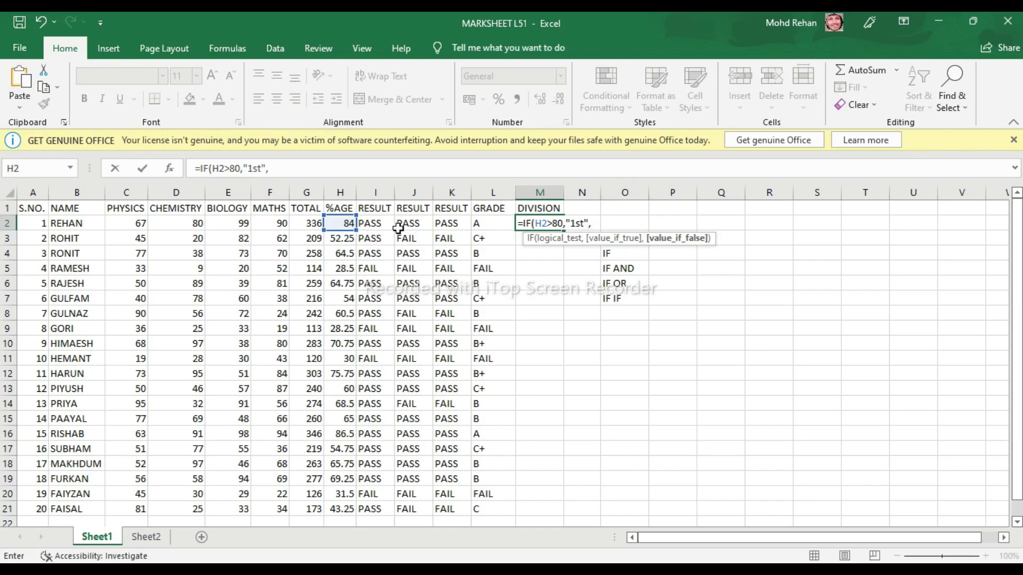
pyautogui.write('I')
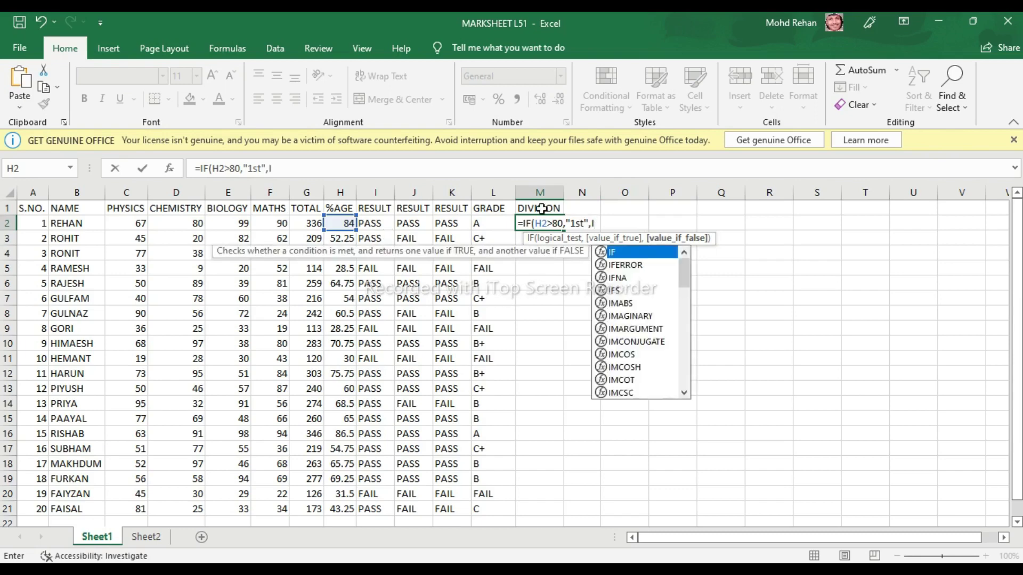
pyautogui.write('F')
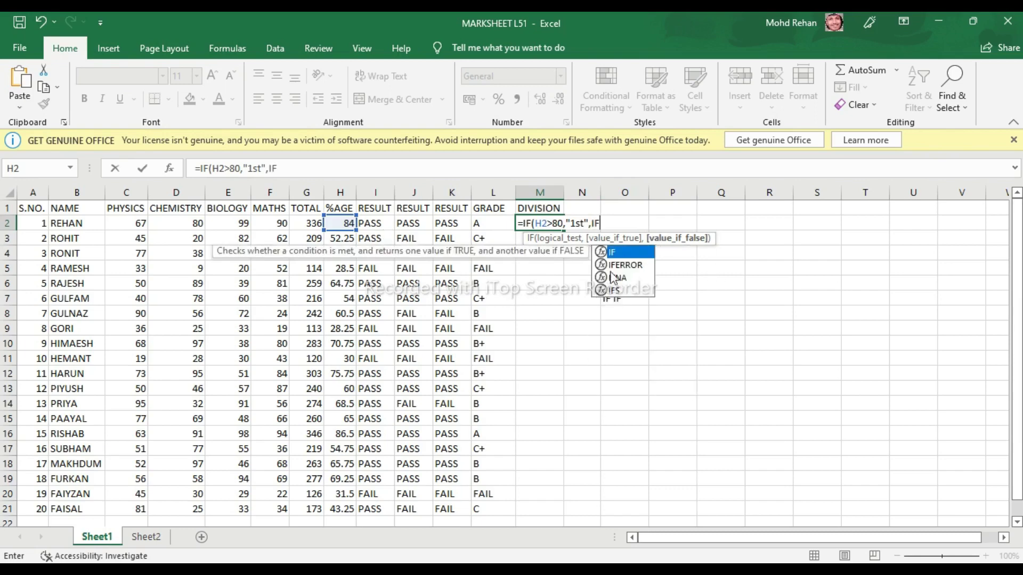
pyautogui.write('(')
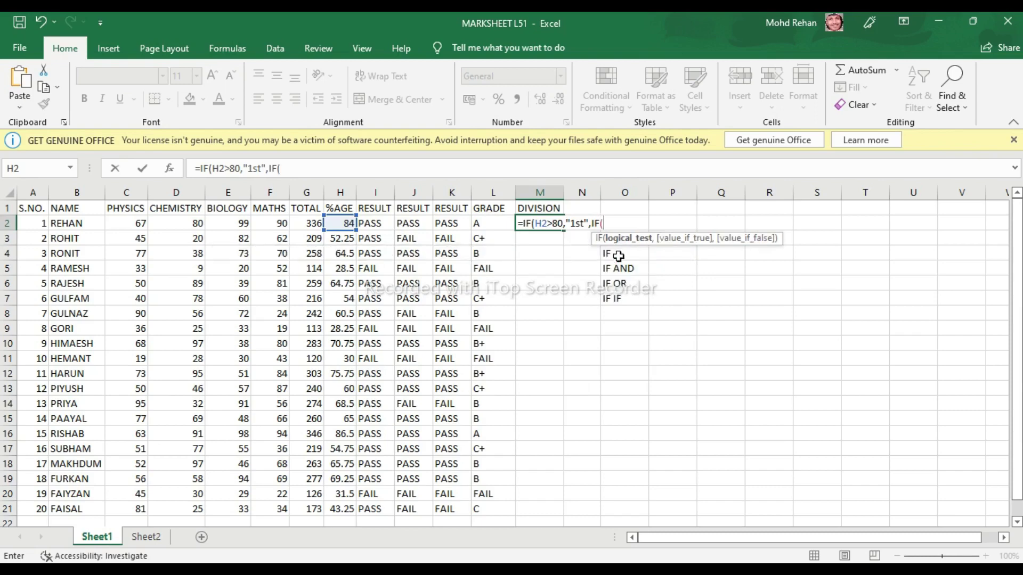
# - Add nested conditions: "2nd" above 60, "3rd" at 33 or more, else "FAIL"; then submit
pyautogui.click(345, 226)
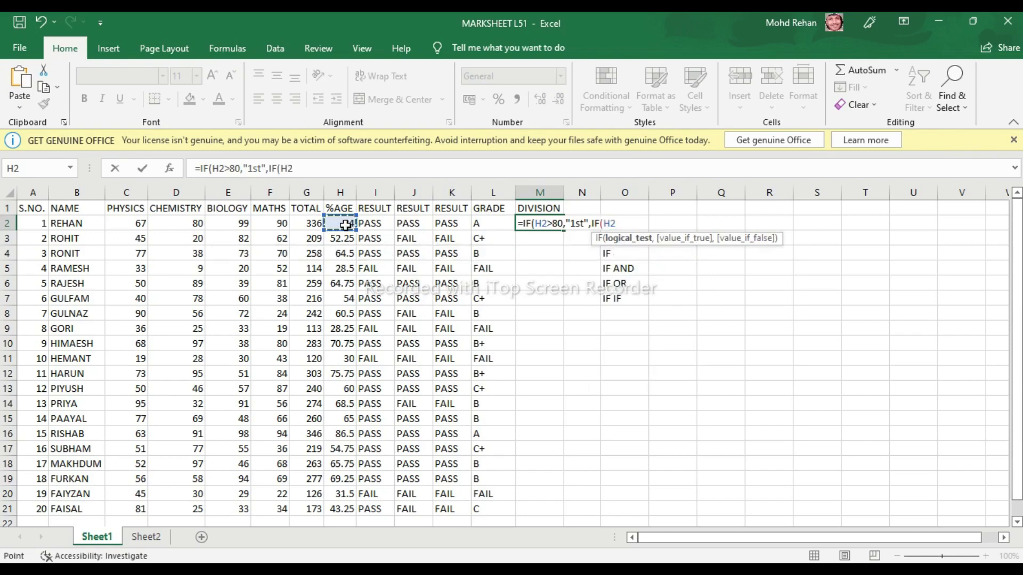
pyautogui.write('>')
pyautogui.write('6')
pyautogui.write('0')
pyautogui.write(',"')
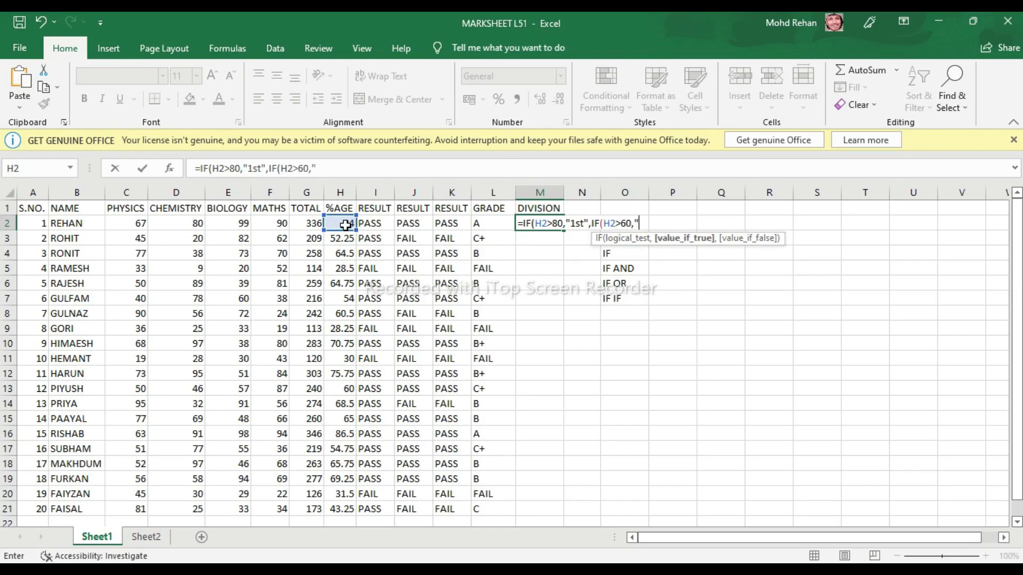
pyautogui.write('2')
pyautogui.write('nd')
pyautogui.write('"')
pyautogui.write(',')
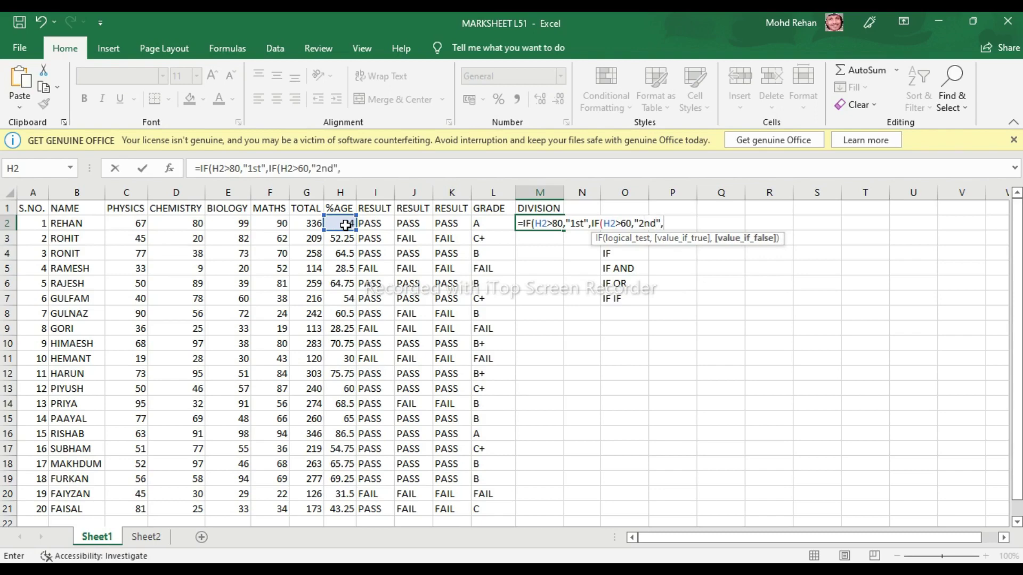
pyautogui.write('IF')
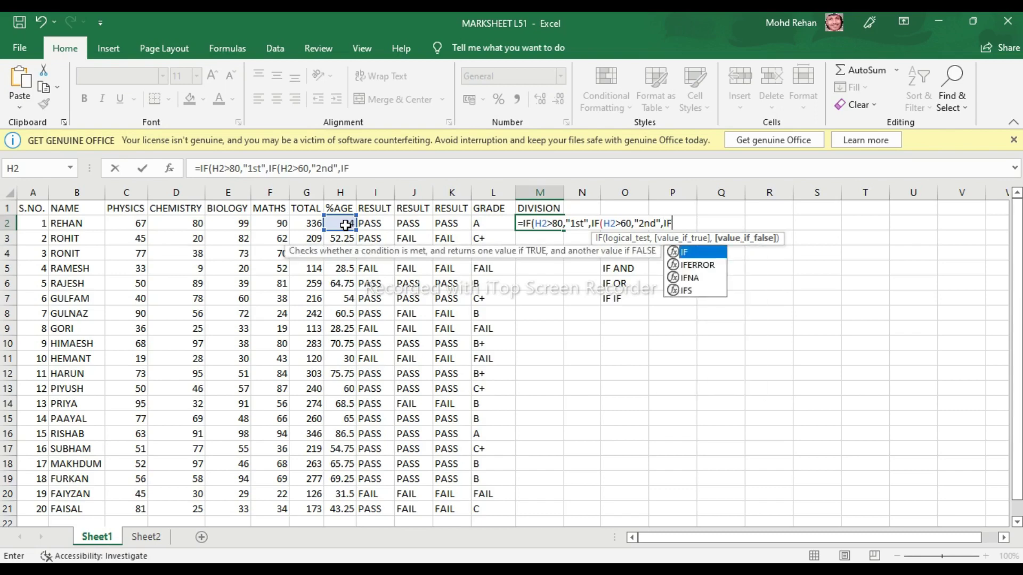
pyautogui.write('(')
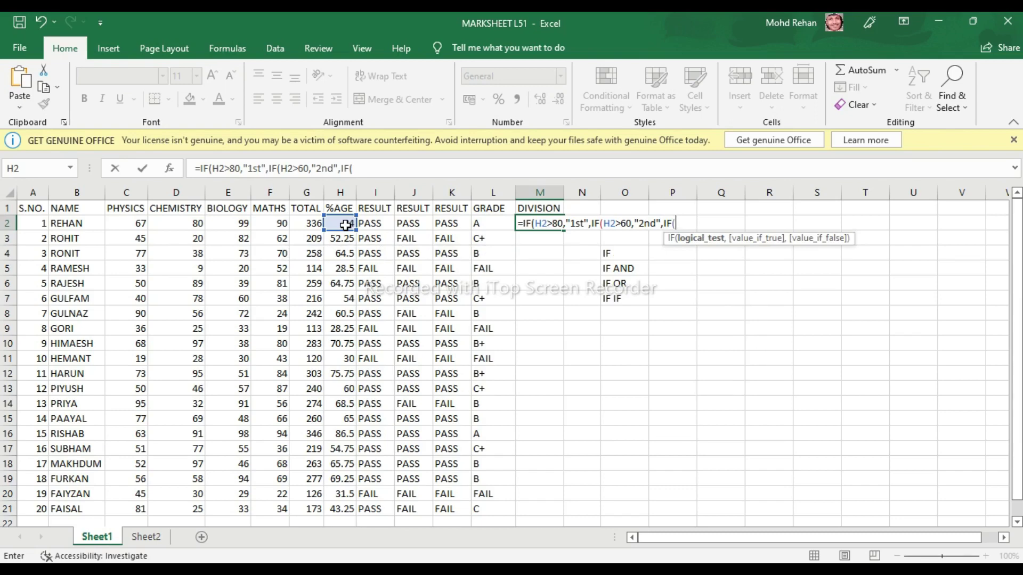
pyautogui.click(335, 224)
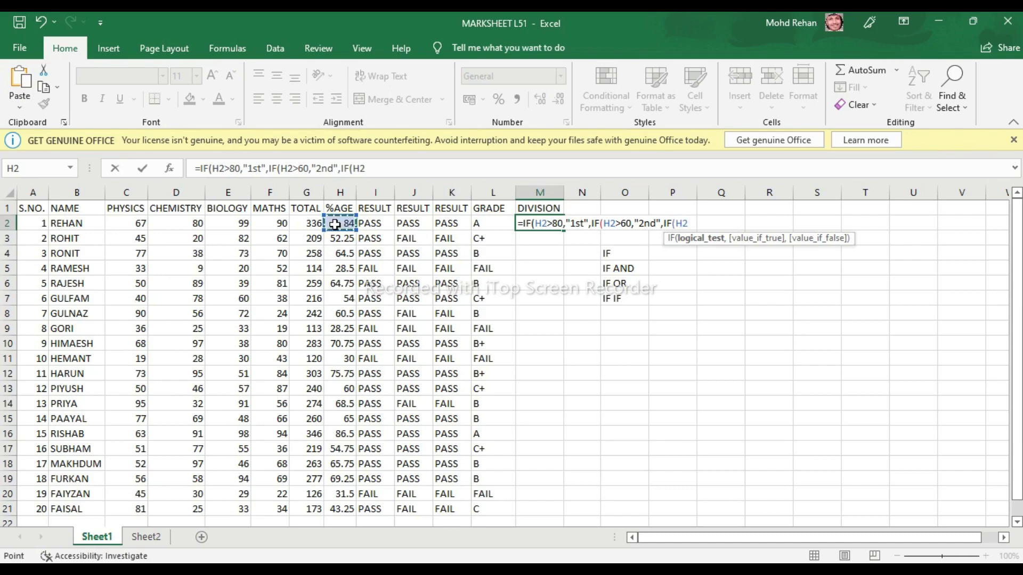
pyautogui.write('>')
pyautogui.write('=')
pyautogui.write('33')
pyautogui.write(',')
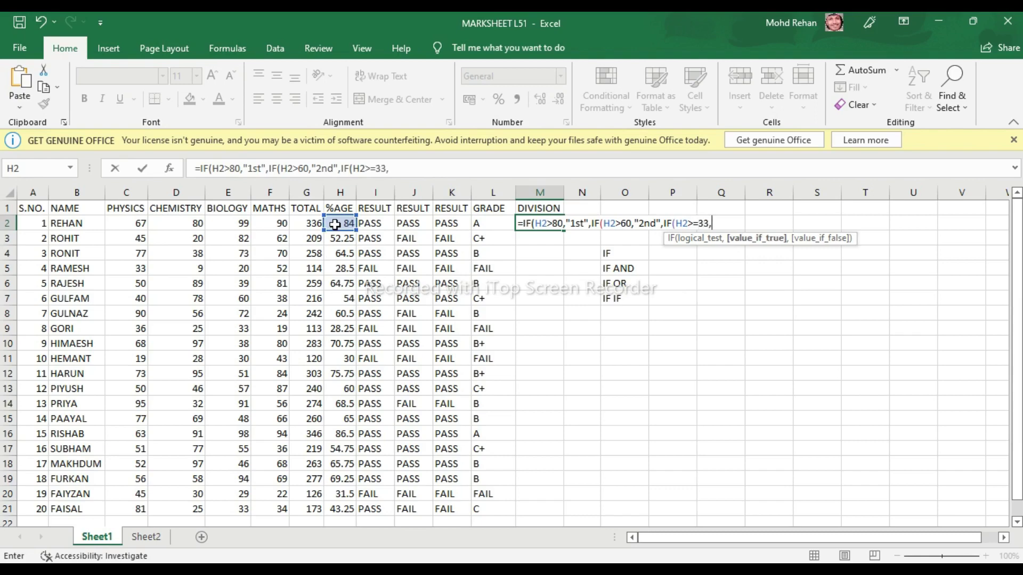
pyautogui.write('"3')
pyautogui.write('rd')
pyautogui.write('"')
pyautogui.write(',')
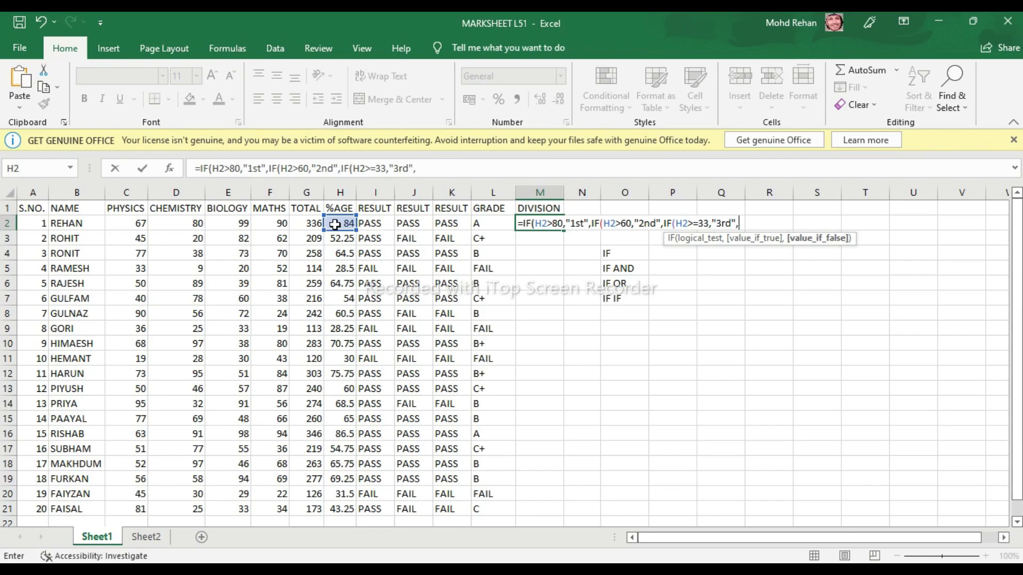
pyautogui.write('FA')
pyautogui.press('BackSpace')
pyautogui.press('BackSpace')
pyautogui.write('"FAI')
pyautogui.write('L"')
pyautogui.press('Return')
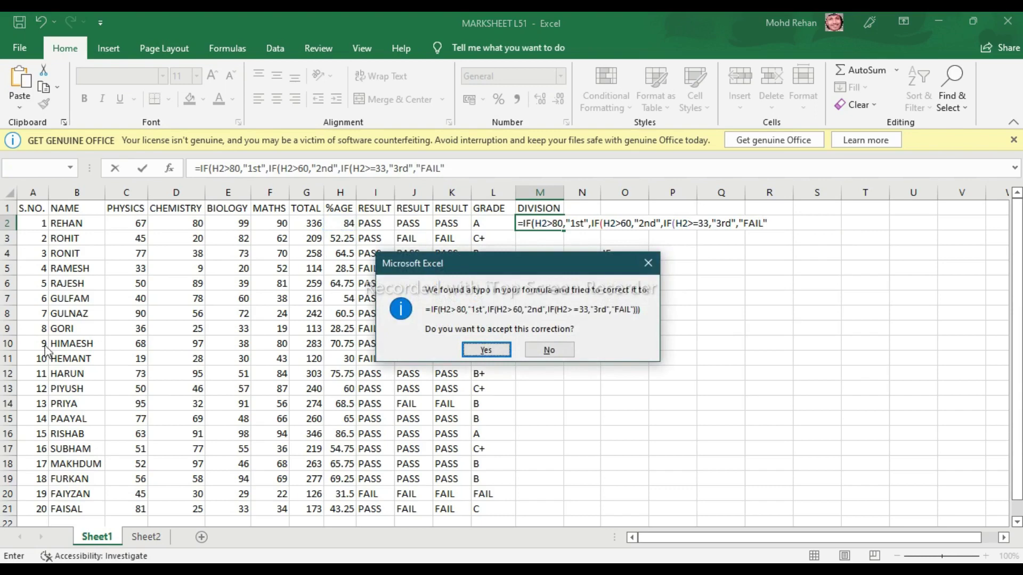
# - Accept the parenthesis correction and copy M2's DIVISION formula down through M21
pyautogui.click(482, 352)
pyautogui.click(534, 223)
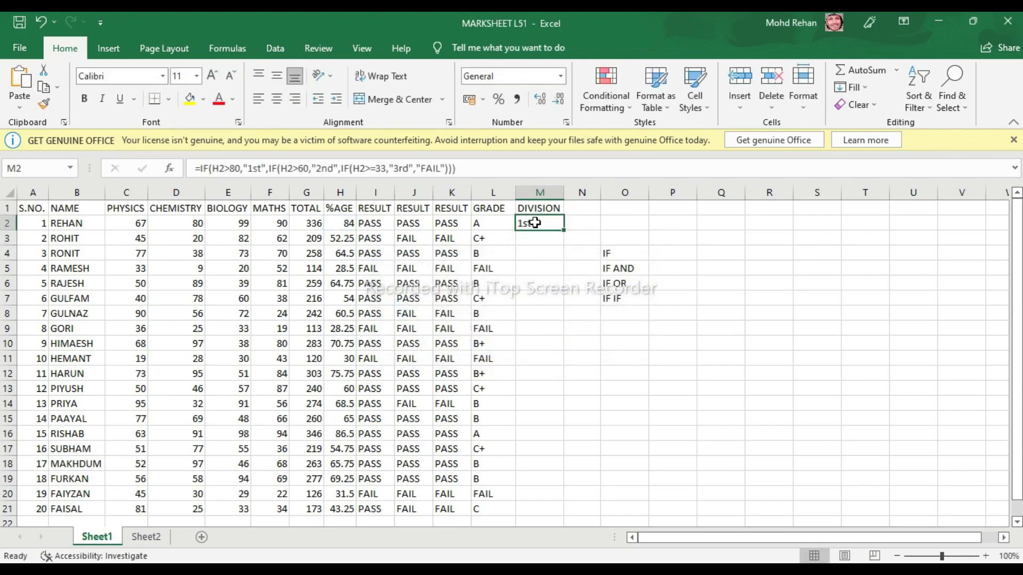
pyautogui.moveTo(565, 229); pyautogui.dragTo(565, 230)
pyautogui.doubleClick(565, 229)
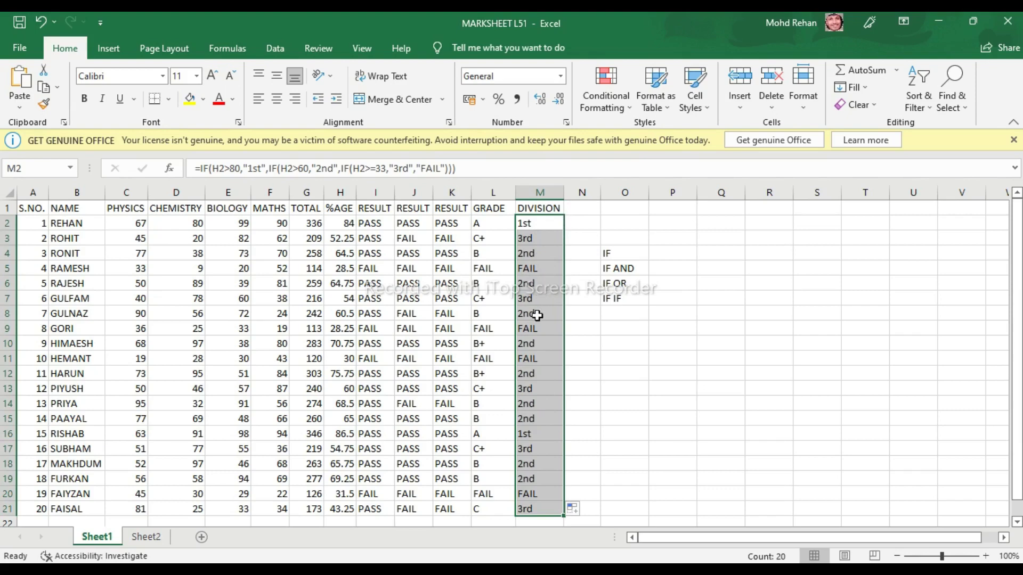
pyautogui.click(553, 254)
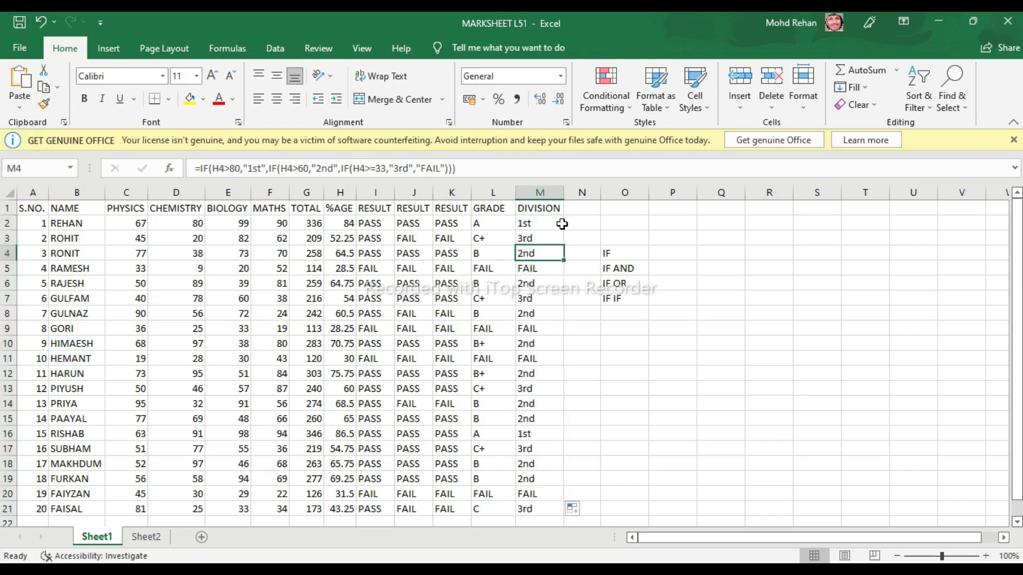
pyautogui.click(575, 211)
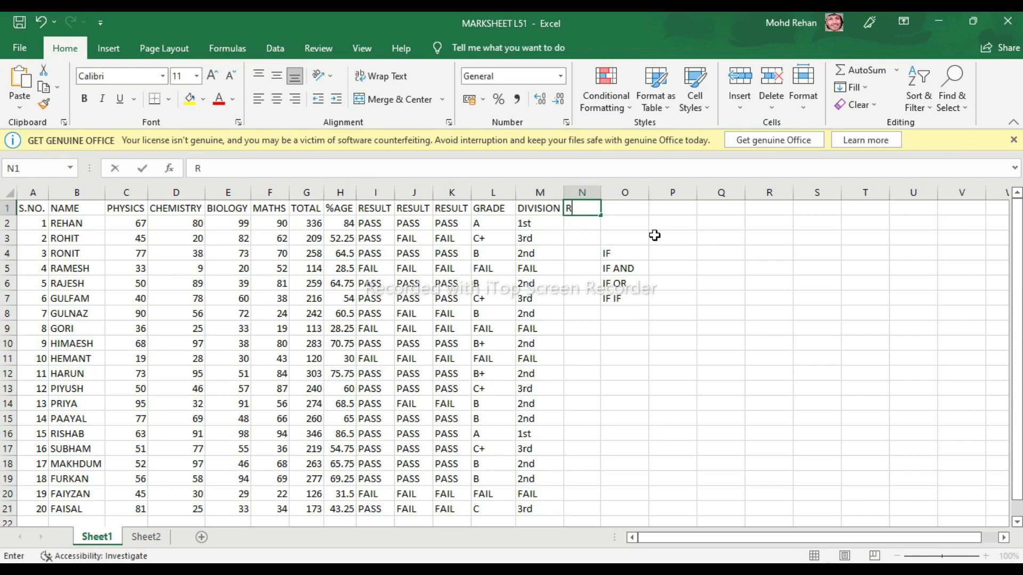
# - Head column N with RESULT and start N2's =IF(COUNTIF(C2:F2,>33" formula
pyautogui.write('RESULT')
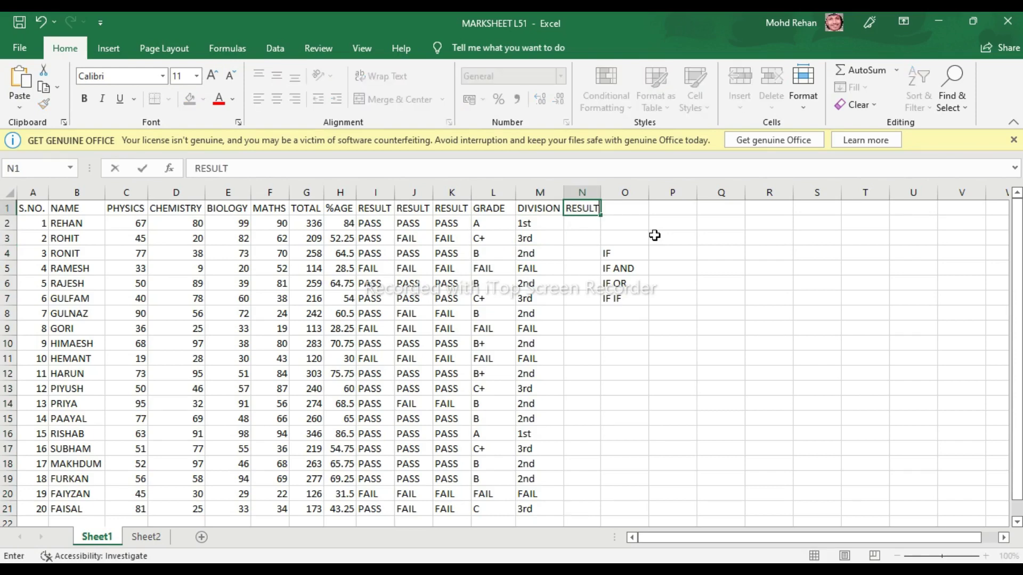
pyautogui.press('Return')
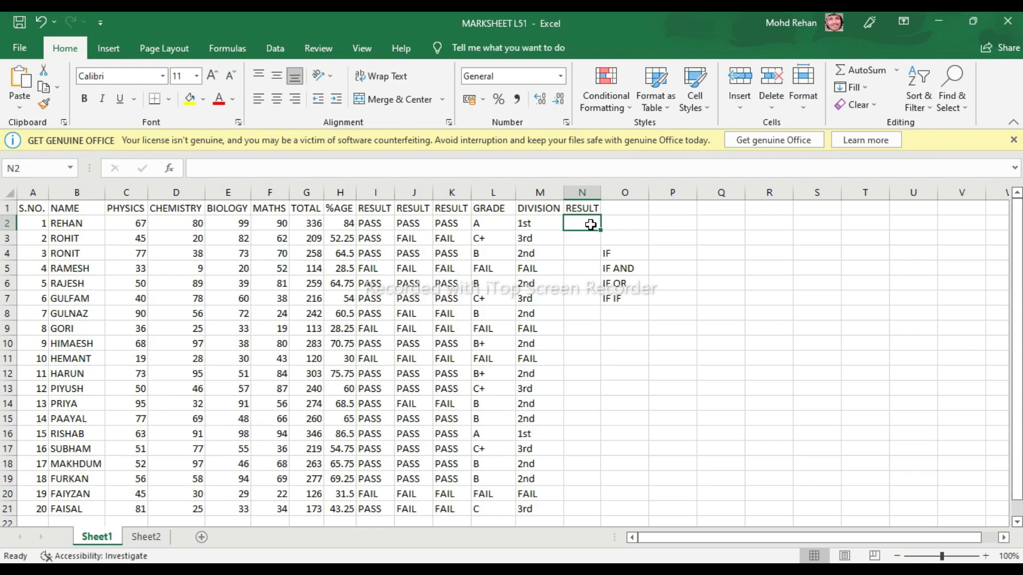
pyautogui.write('=I')
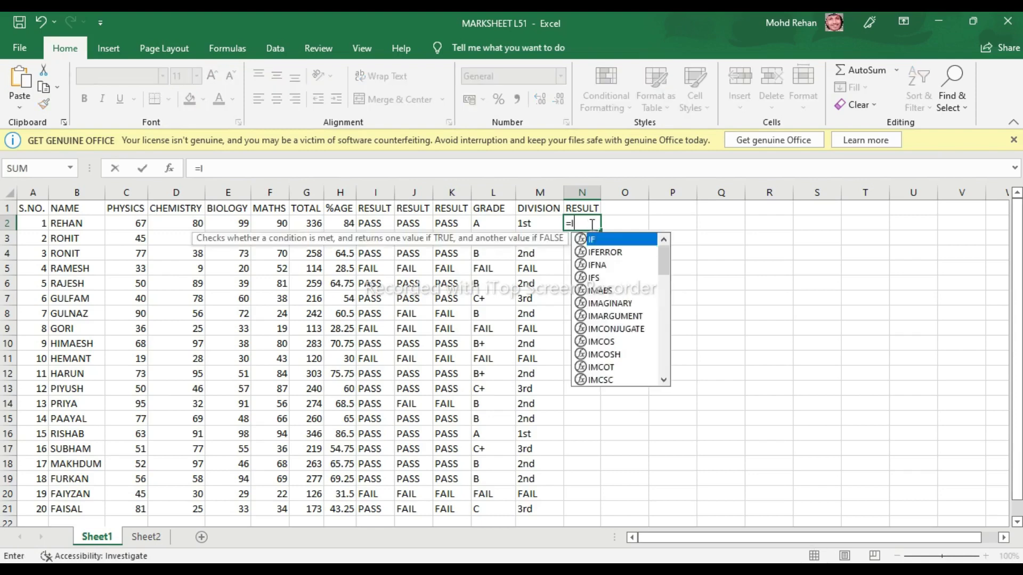
pyautogui.write('F')
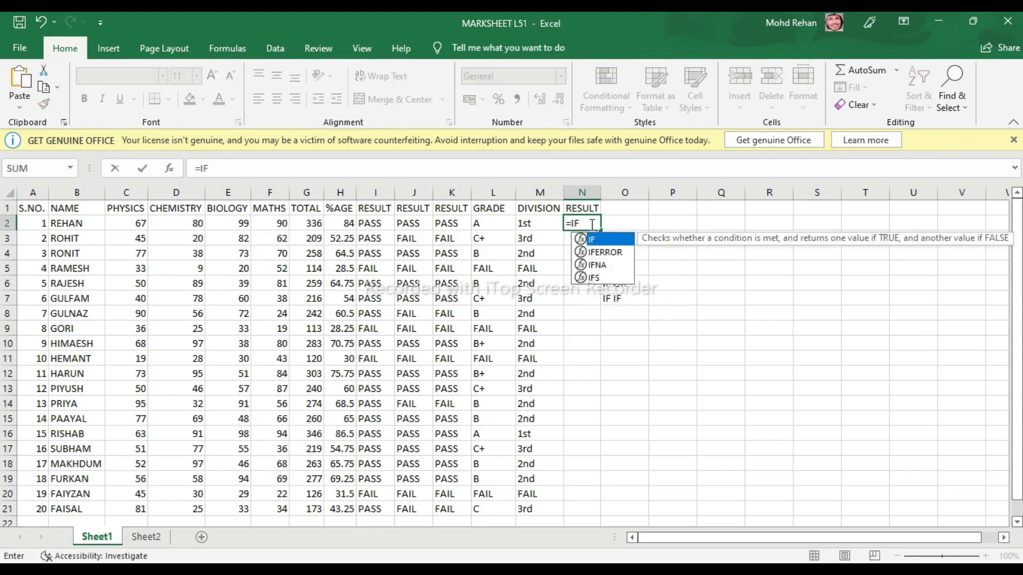
pyautogui.write('(')
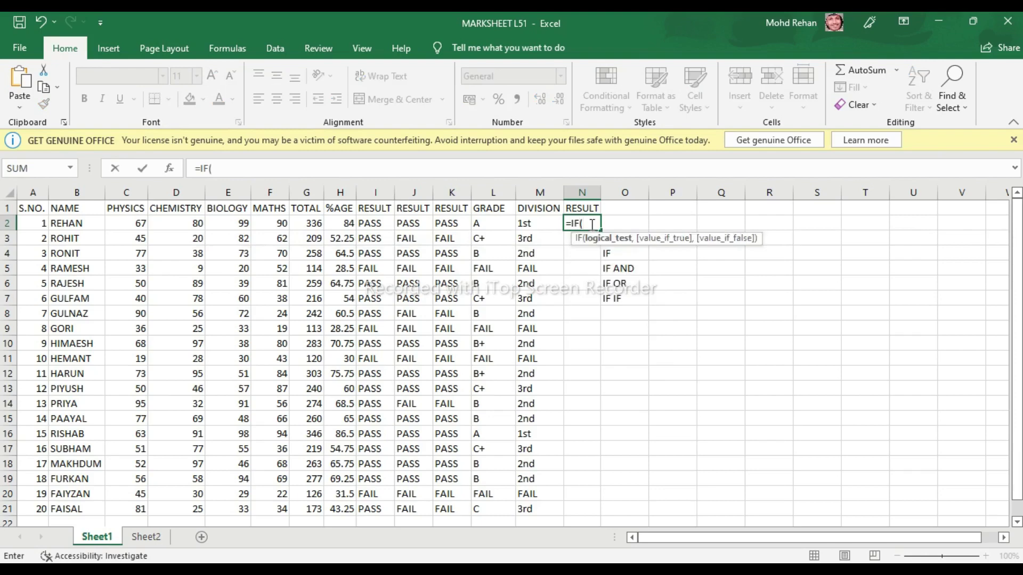
pyautogui.write('C')
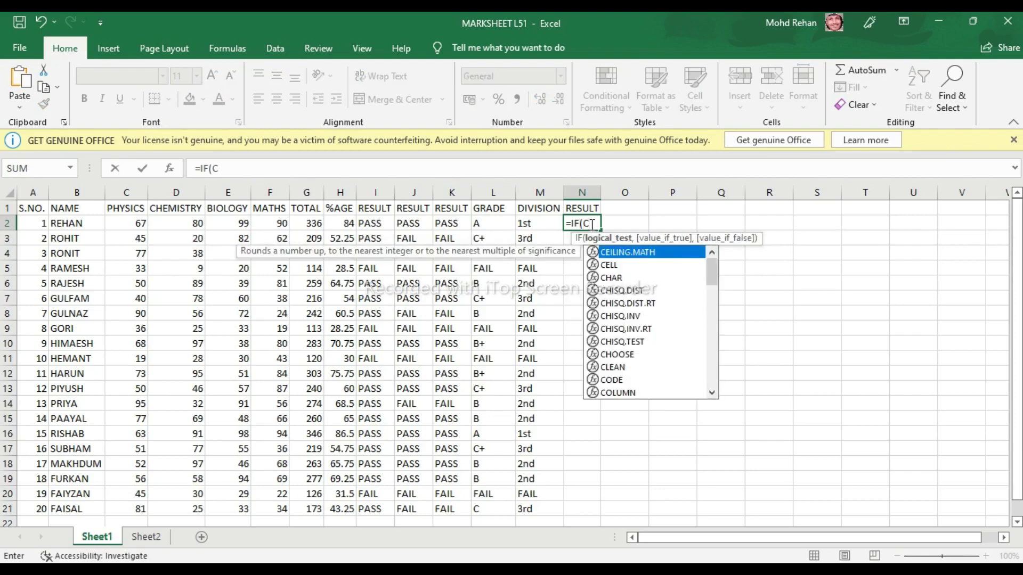
pyautogui.write('OU')
pyautogui.write('N')
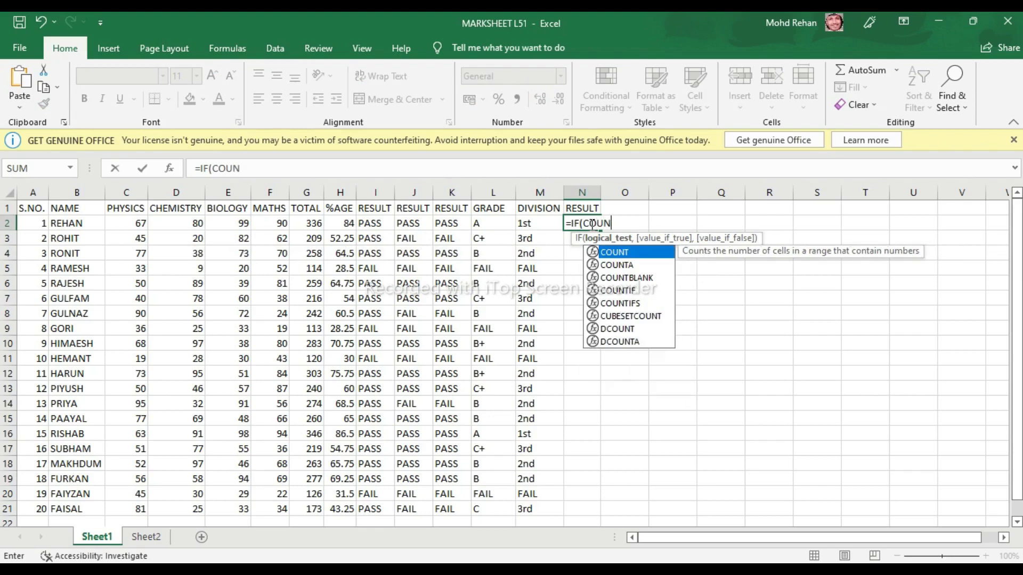
pyautogui.write('TIF')
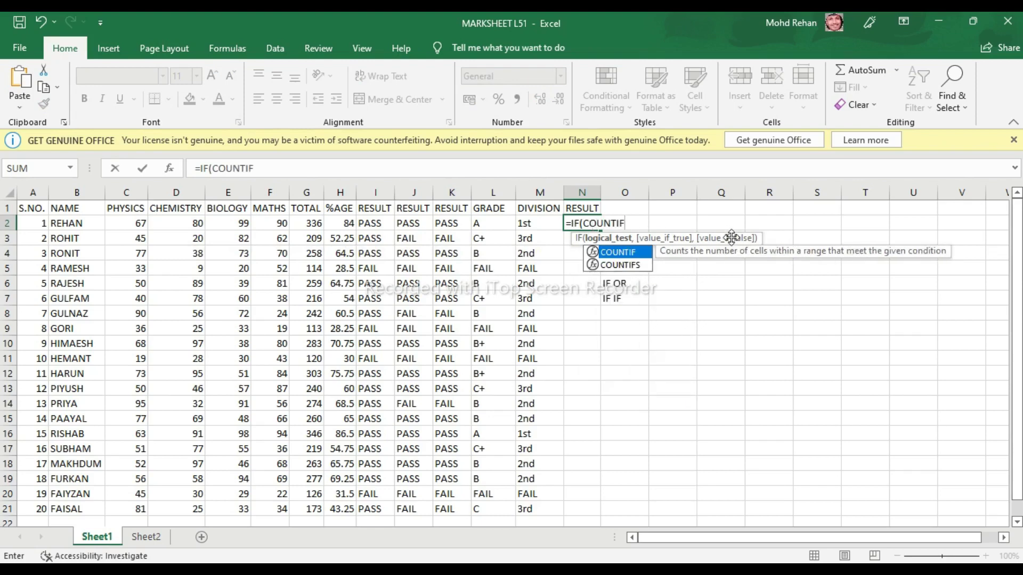
pyautogui.write('(')
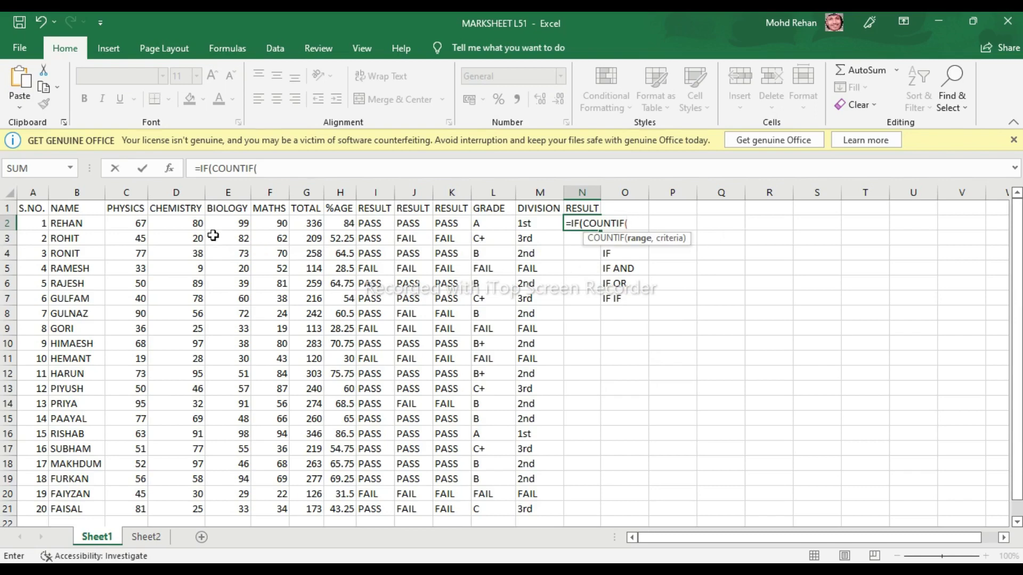
pyautogui.click(138, 224)
pyautogui.moveTo(138, 223); pyautogui.dragTo(266, 224)
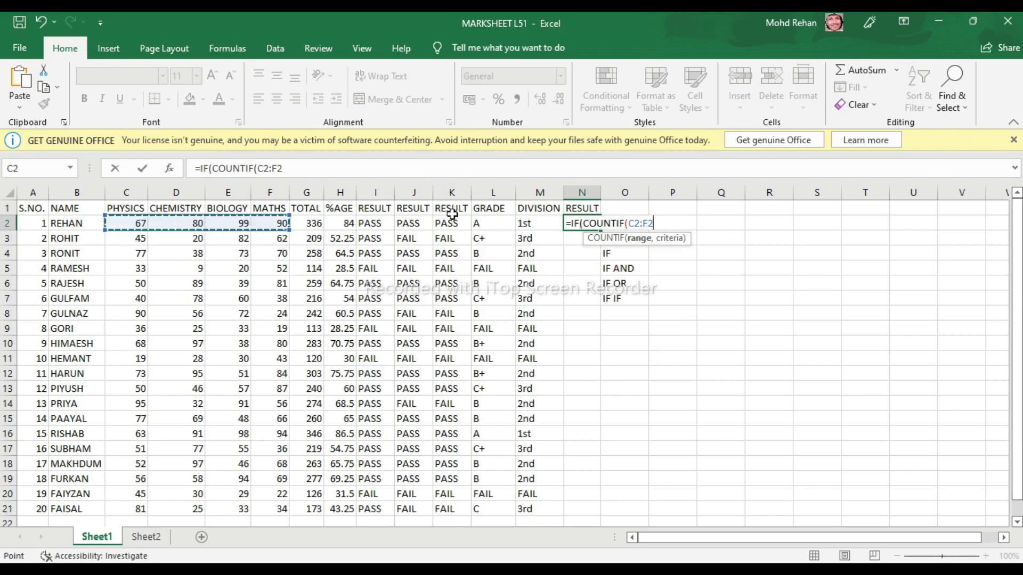
pyautogui.write(',')
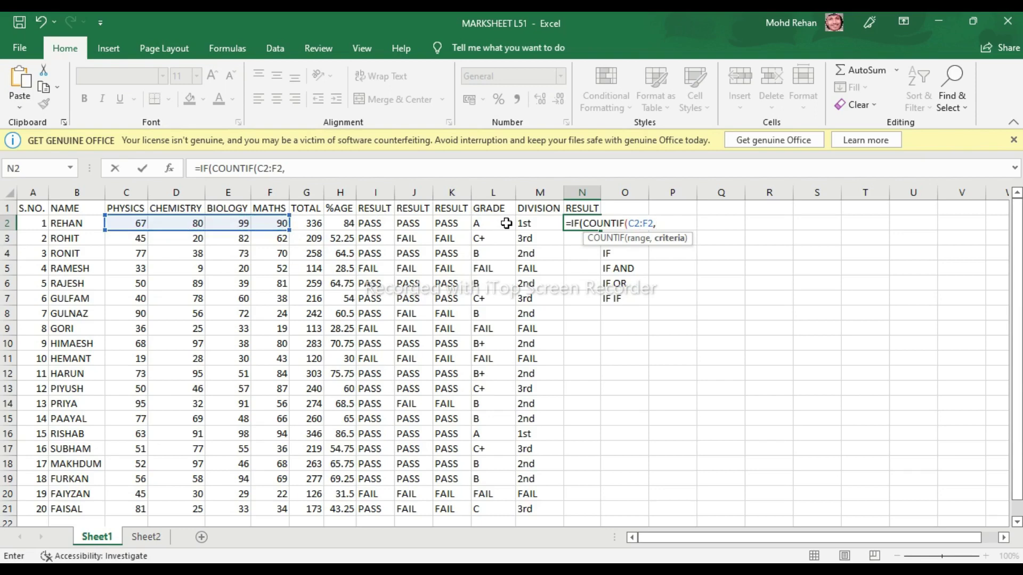
pyautogui.write('>')
pyautogui.write('33')
pyautogui.write('"')
pyautogui.press('Return')
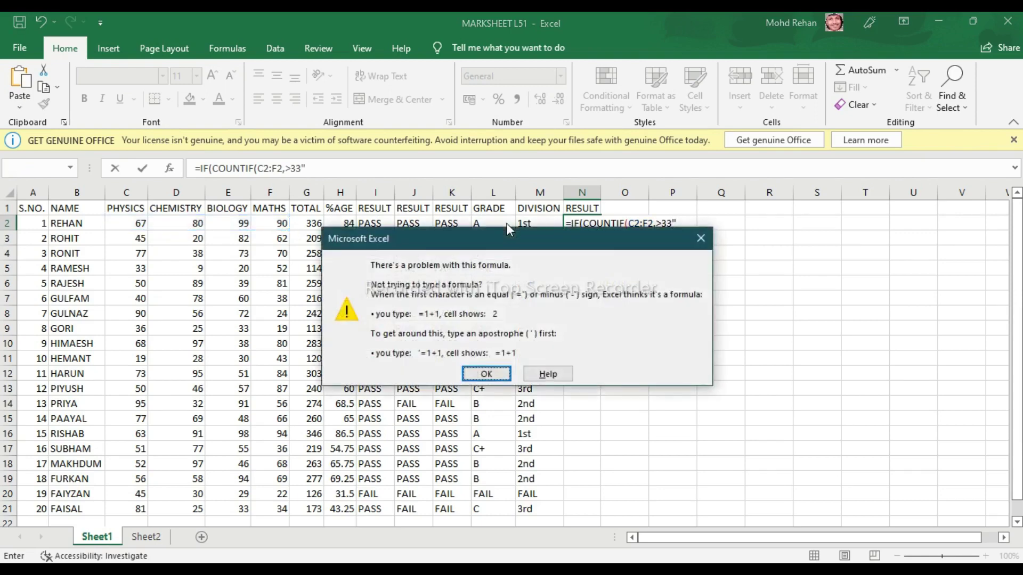
# - Fix the criterion to ">33" so four subjects passed returns "PASS"
pyautogui.click(699, 238)
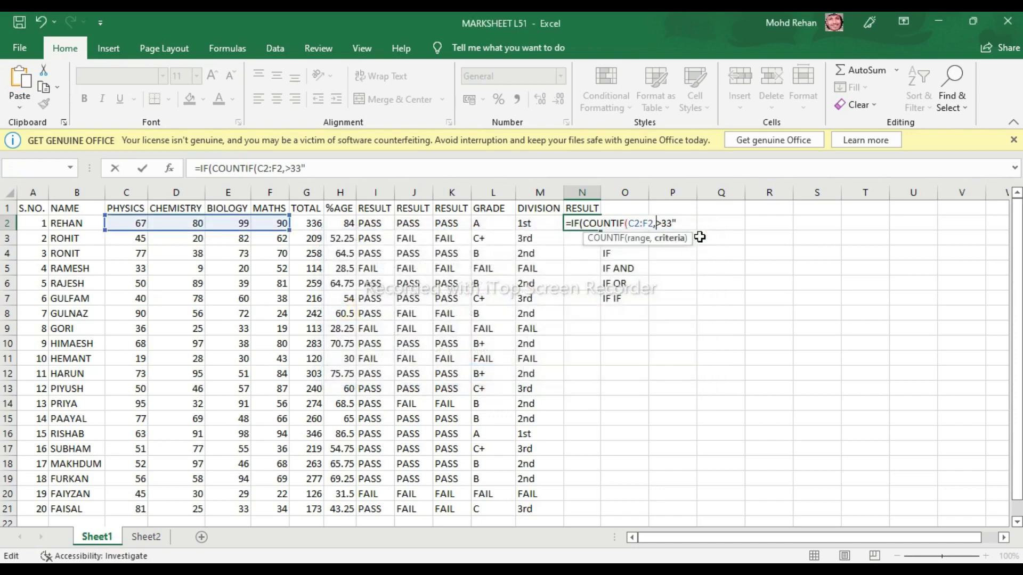
pyautogui.write('"')
pyautogui.write(')')
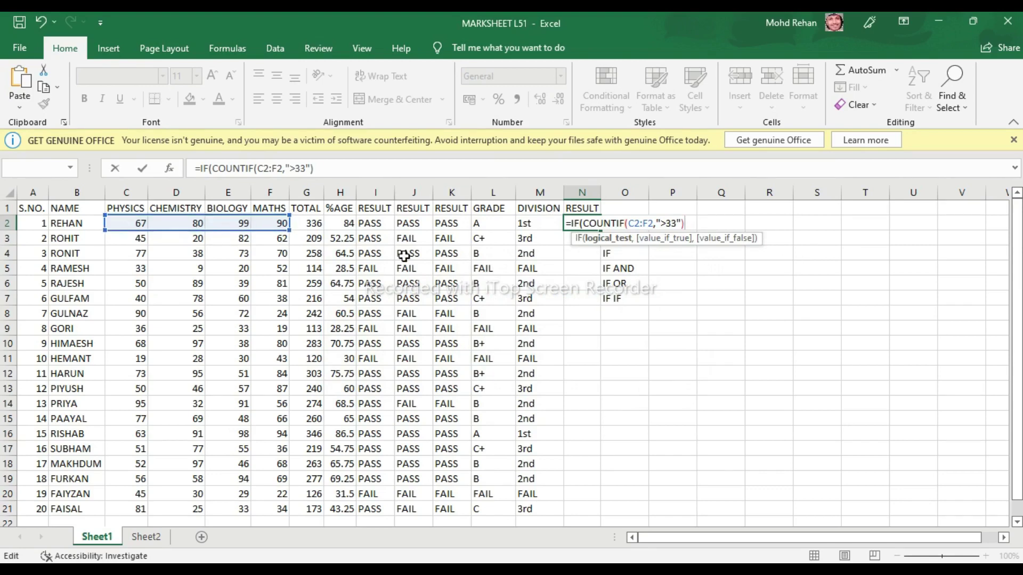
pyautogui.write('=4')
pyautogui.write(',')
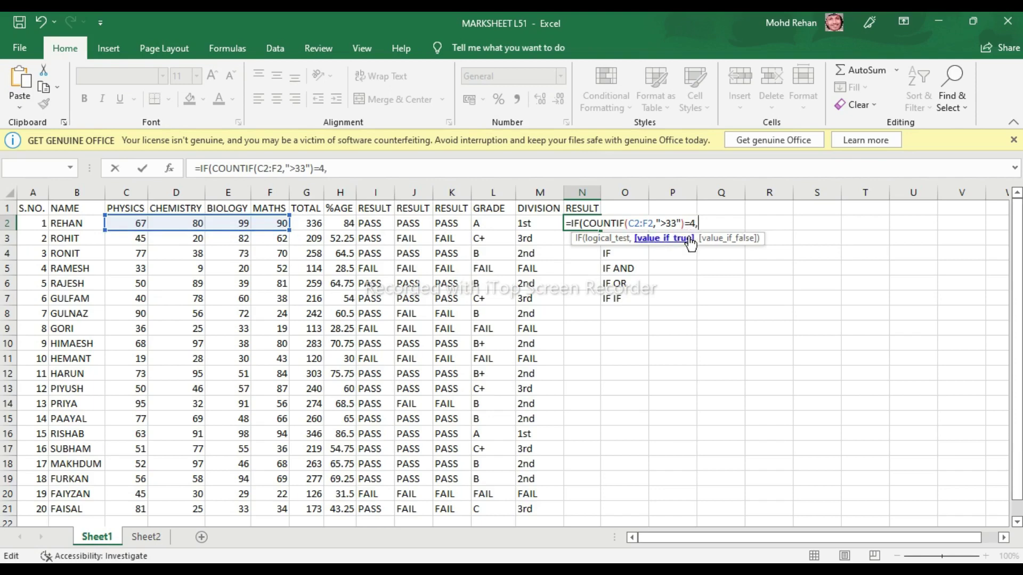
pyautogui.write('"PASS')
pyautogui.write('"')
pyautogui.write(',')
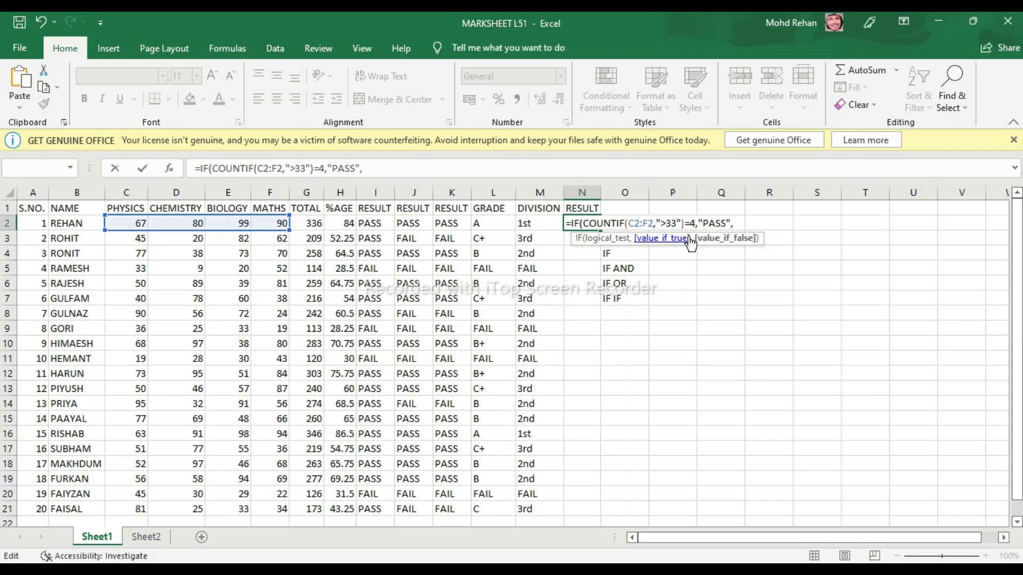
pyautogui.write('I')
pyautogui.press('BackSpace')
pyautogui.write('IF')
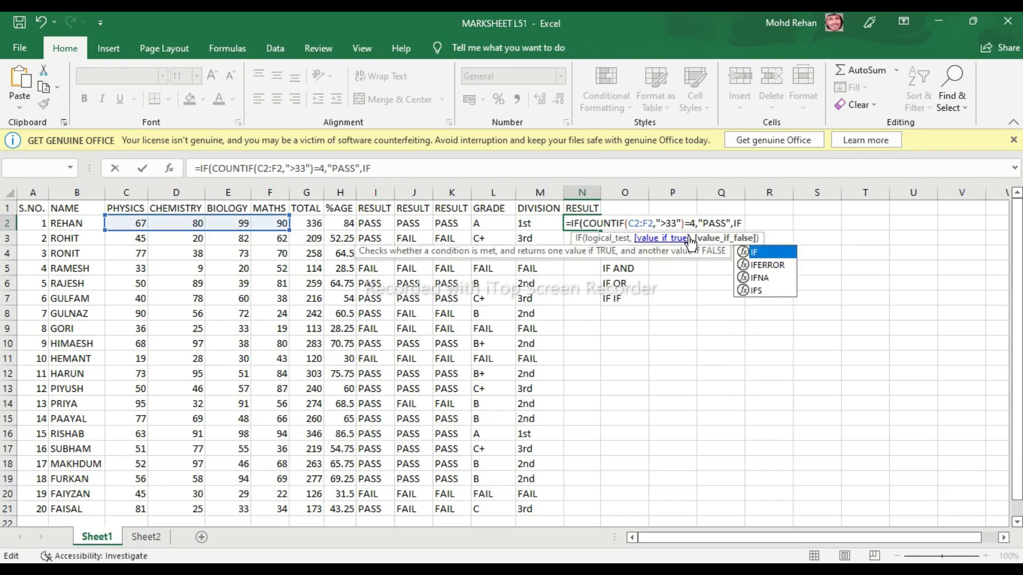
pyautogui.write('(')
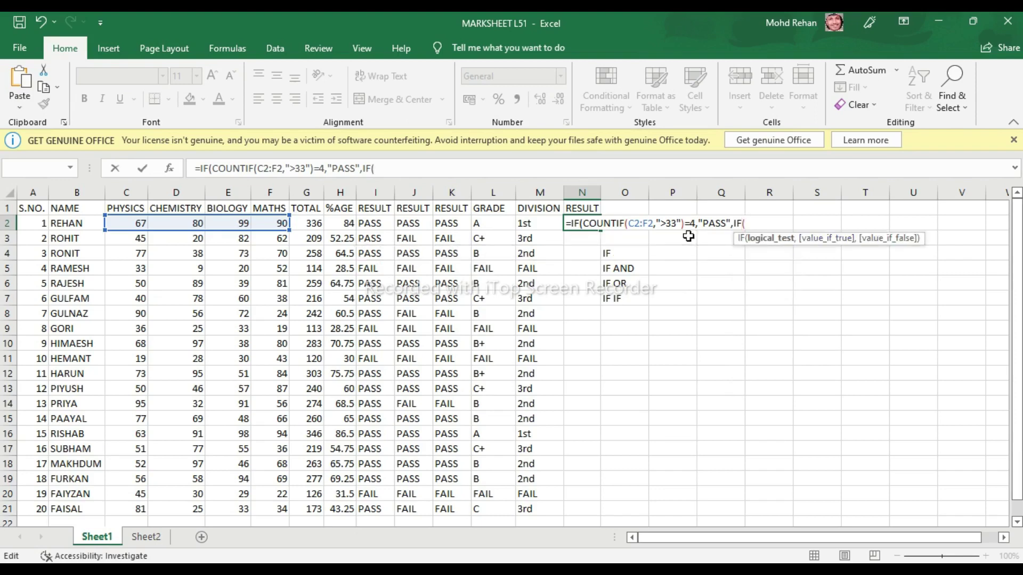
pyautogui.write('COUN')
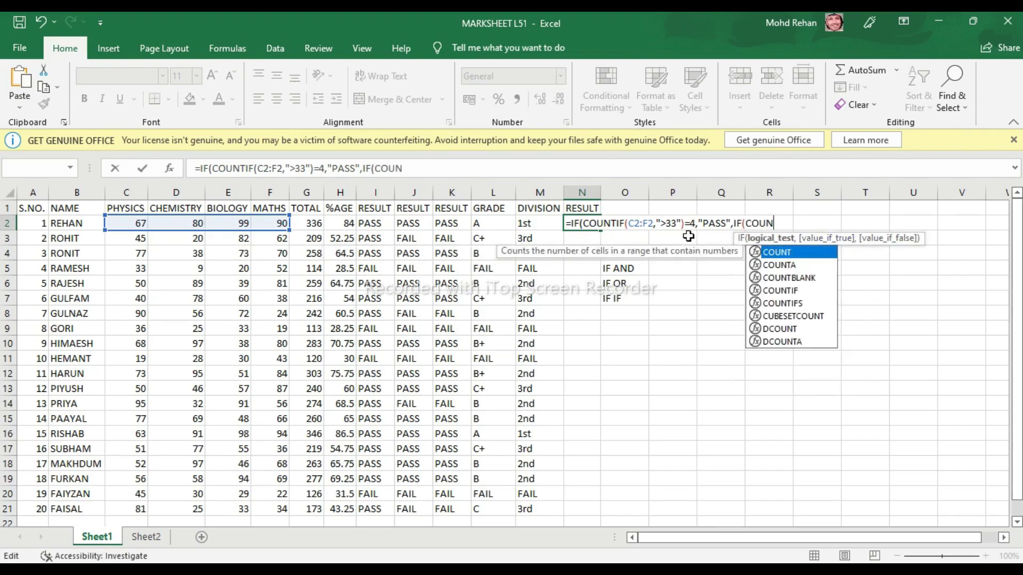
pyautogui.press('BackSpace')
pyautogui.press('BackSpace')
pyautogui.press('BackSpace')
pyautogui.press('BackSpace')
pyautogui.press('BackSpace')
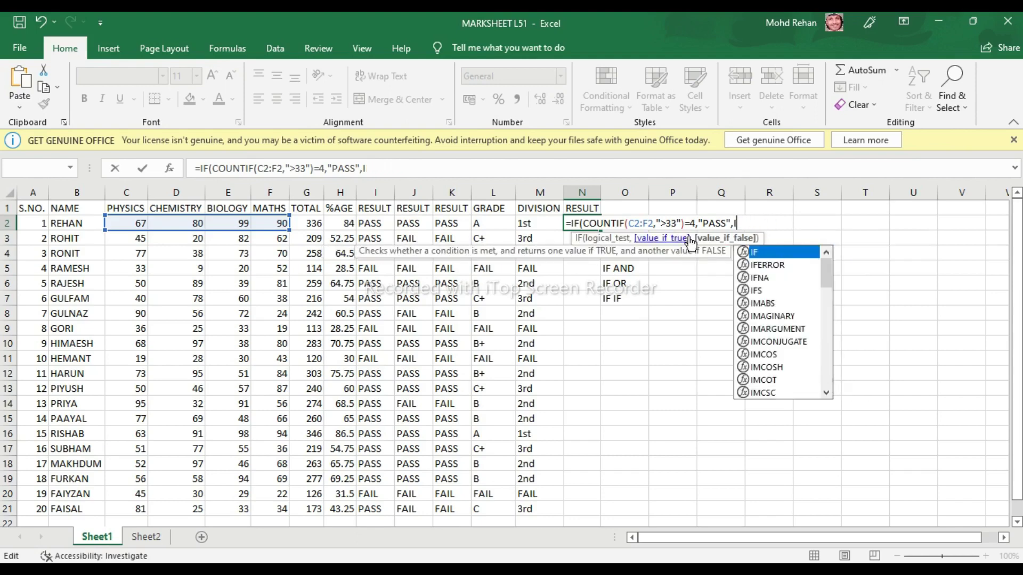
pyautogui.press('BackSpace')
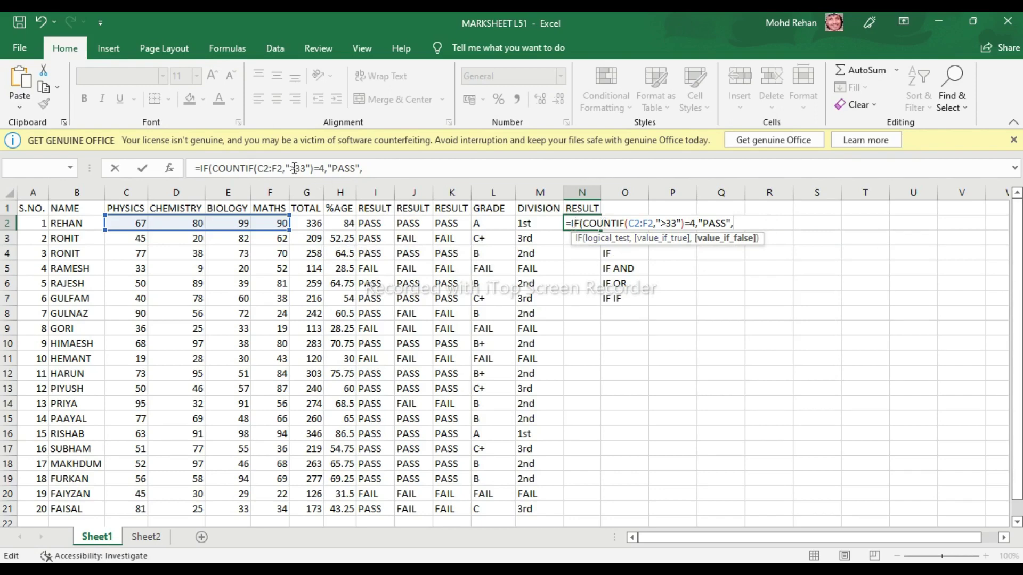
# - Copy the IF(COUNTIF(C2:F2,">33")=4,"PASS", clause and paste it as a second nested IF
pyautogui.click(202, 167)
pyautogui.moveTo(202, 167); pyautogui.dragTo(362, 168)
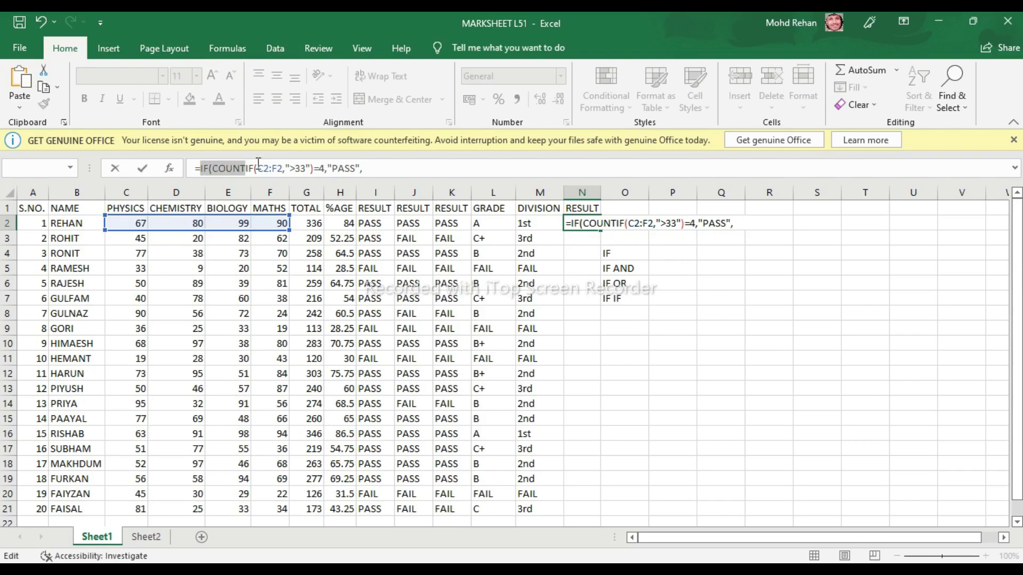
pyautogui.click(362, 169)
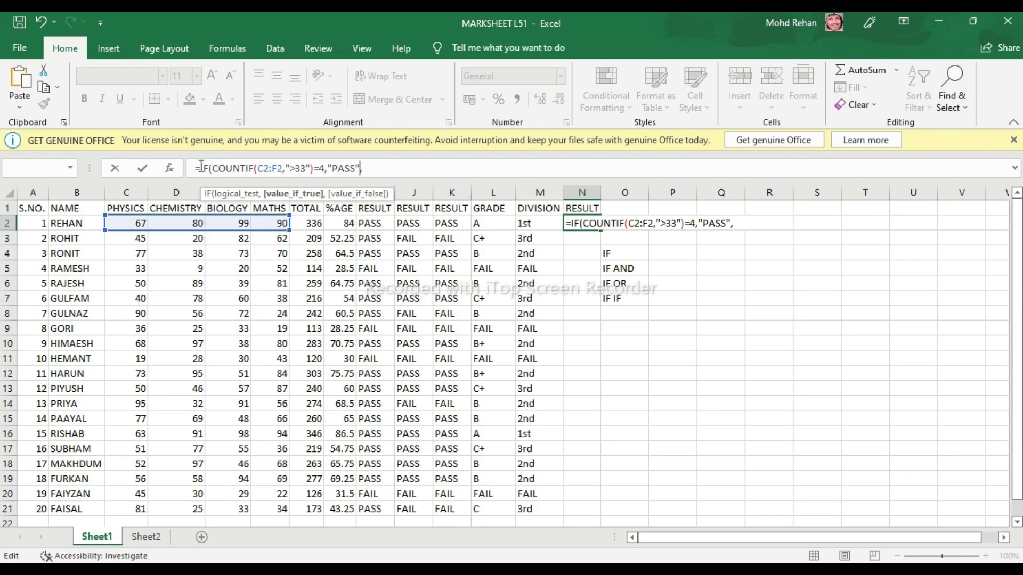
pyautogui.moveTo(202, 168); pyautogui.dragTo(364, 167)
pyautogui.hotkey('ctrl', 'c')
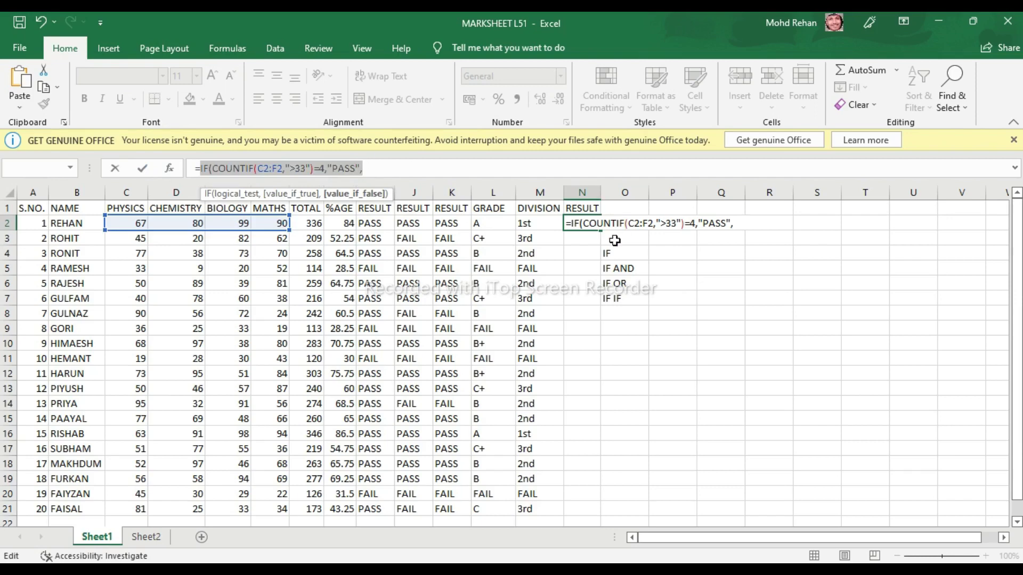
pyautogui.click(388, 169)
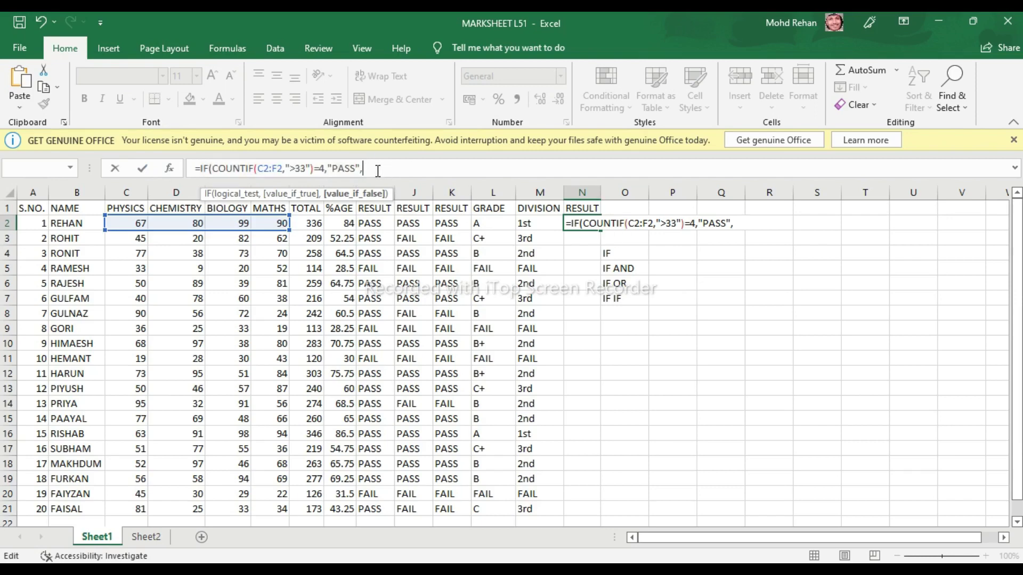
pyautogui.click(735, 224)
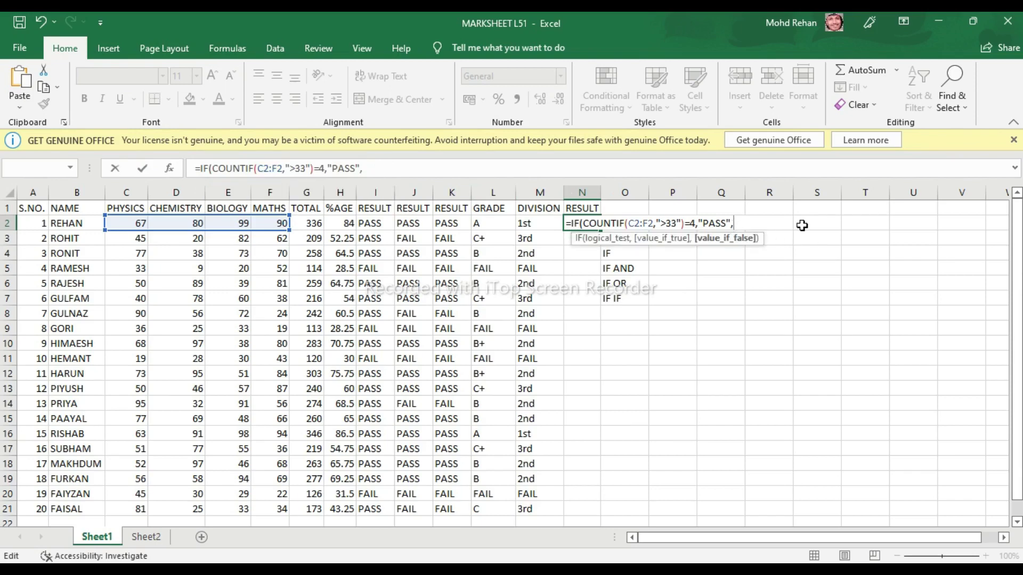
pyautogui.hotkey('ctrl', 'v')
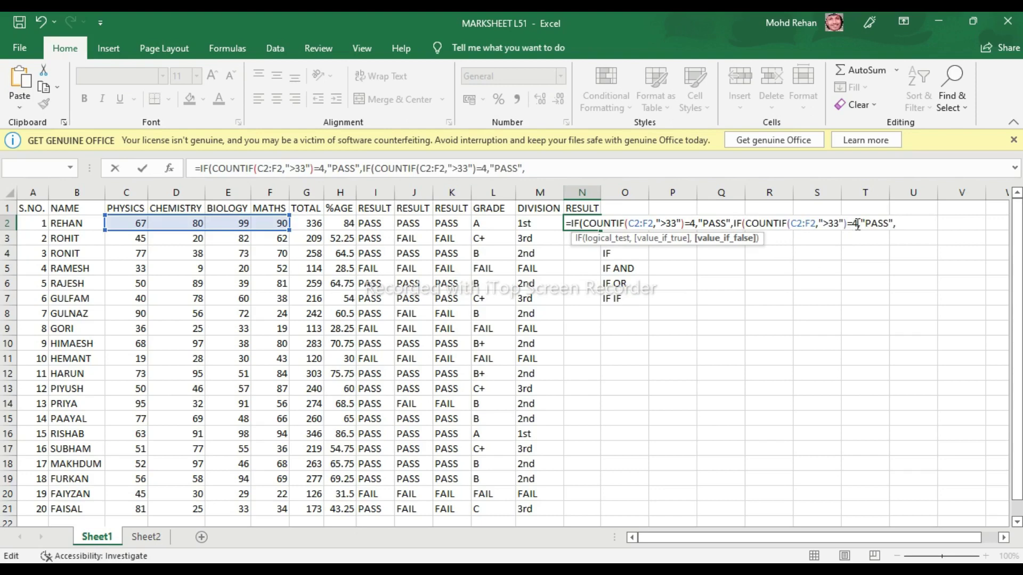
# - Change the second clause to =3 returning "COMPATMENT" and paste a third copy of the clause
pyautogui.click(857, 224)
pyautogui.press('BackSpace')
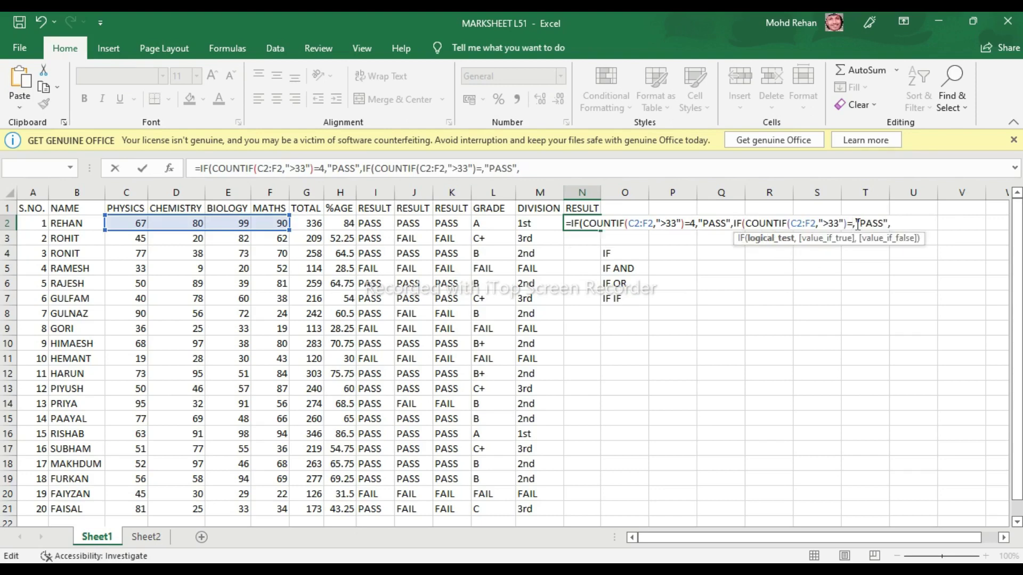
pyautogui.write('3')
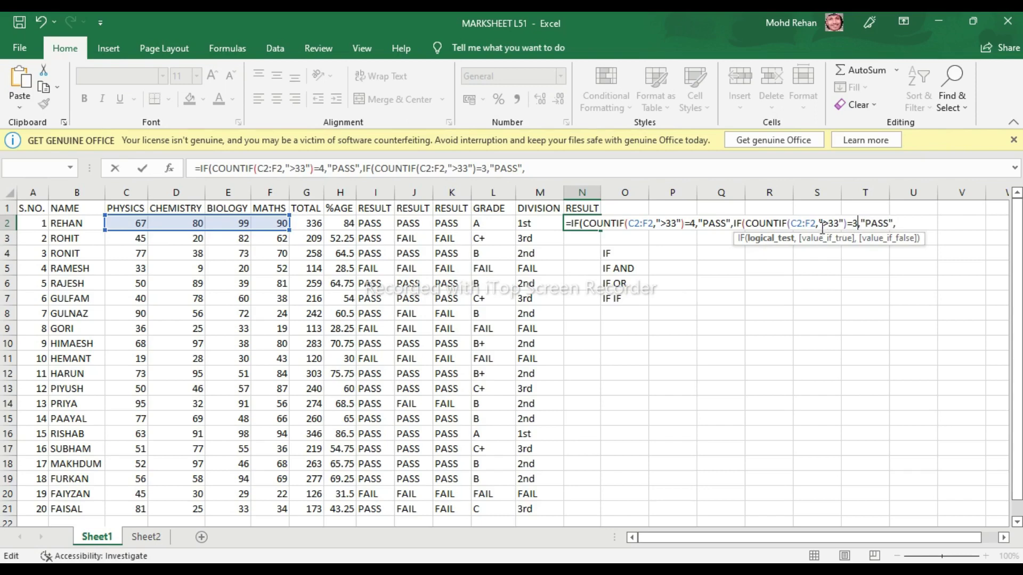
pyautogui.click(888, 224)
pyautogui.press('BackSpace')
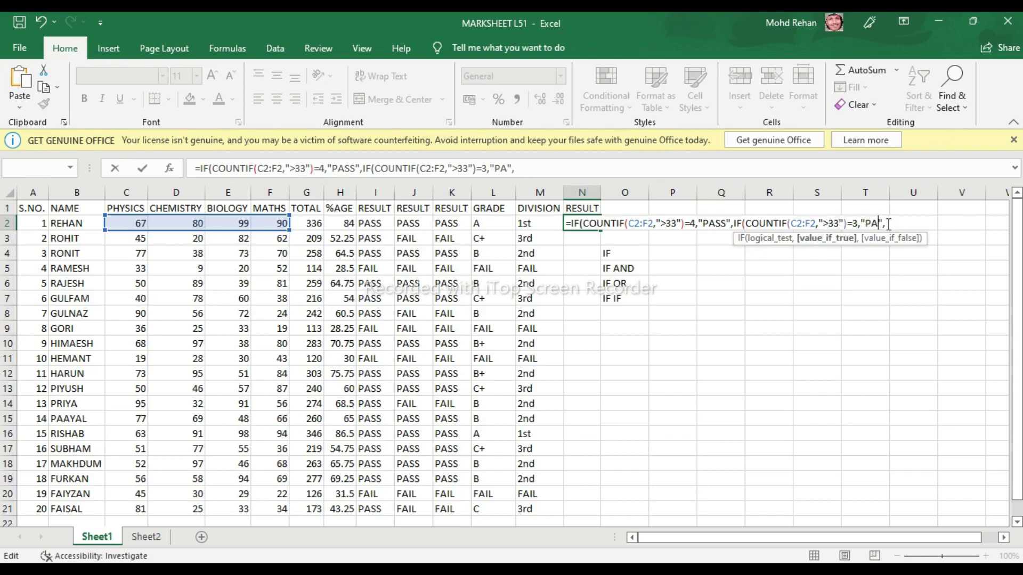
pyautogui.press('BackSpace')
pyautogui.press('BackSpace')
pyautogui.press('BackSpace')
pyautogui.write('CO')
pyautogui.write('MPART')
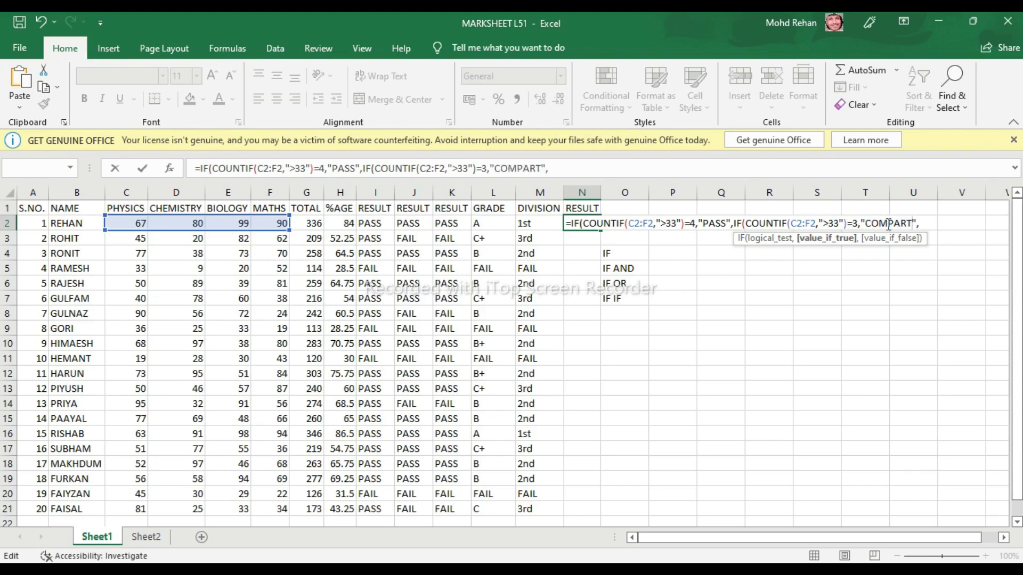
pyautogui.press('BackSpace')
pyautogui.press('BackSpace')
pyautogui.write('T')
pyautogui.write('MENT')
pyautogui.click(941, 223)
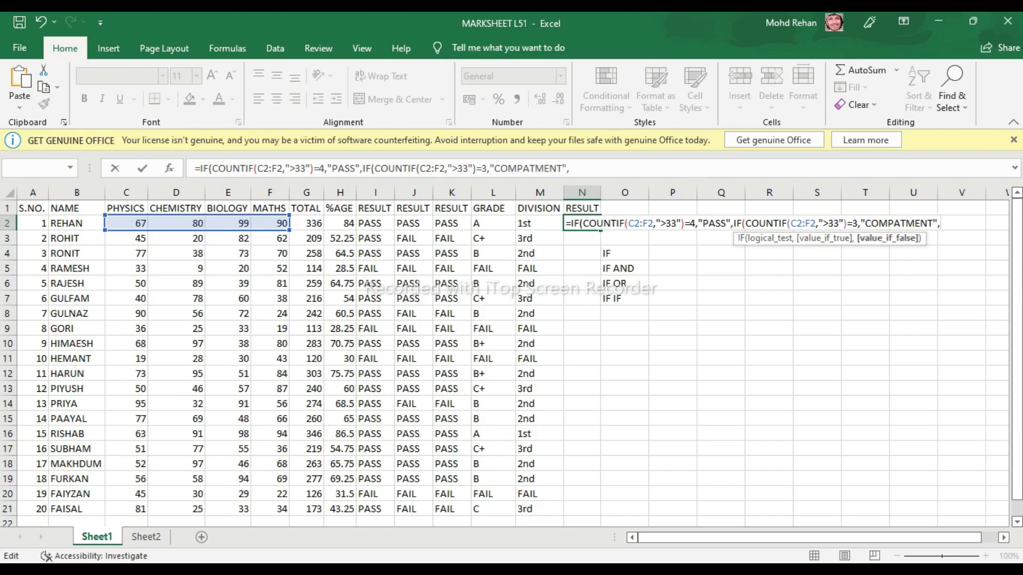
pyautogui.hotkey('ctrl', 'v')
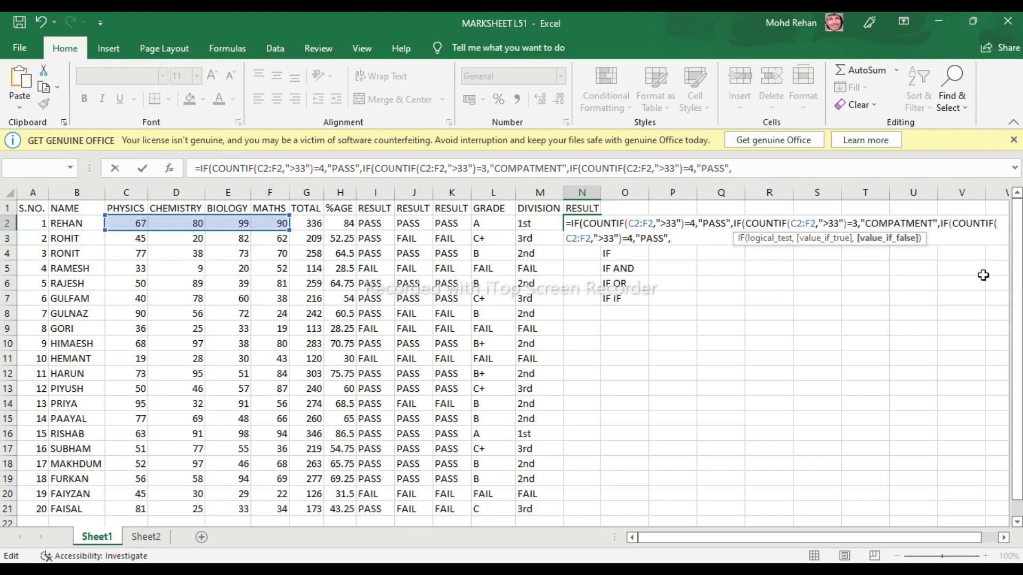
# - Edit the third clause to =2 returning "FAIL", with fallback text "TUM SE NA HO PAEGA"
pyautogui.click(631, 238)
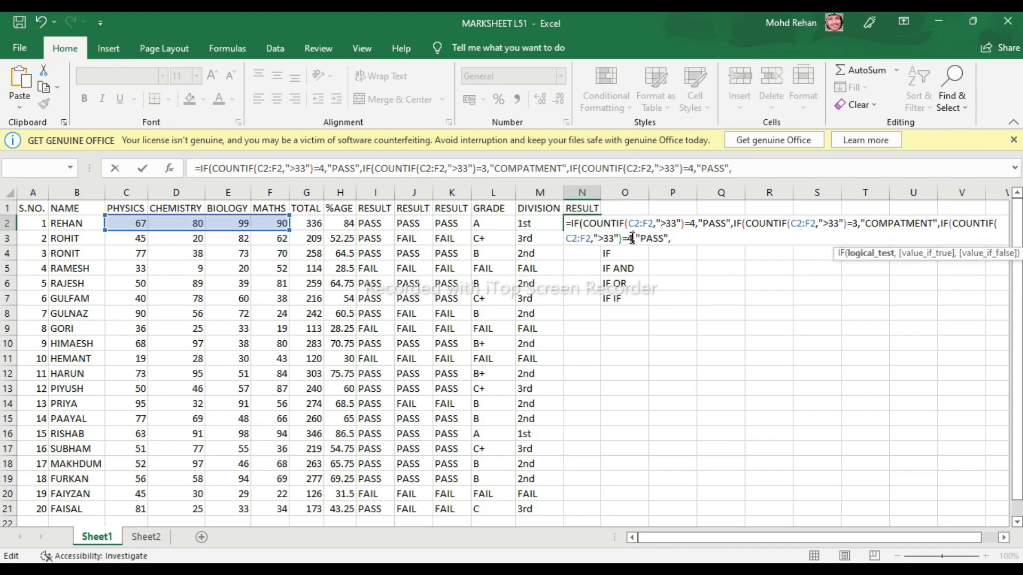
pyautogui.press('BackSpace')
pyautogui.write('2')
pyautogui.click(664, 239)
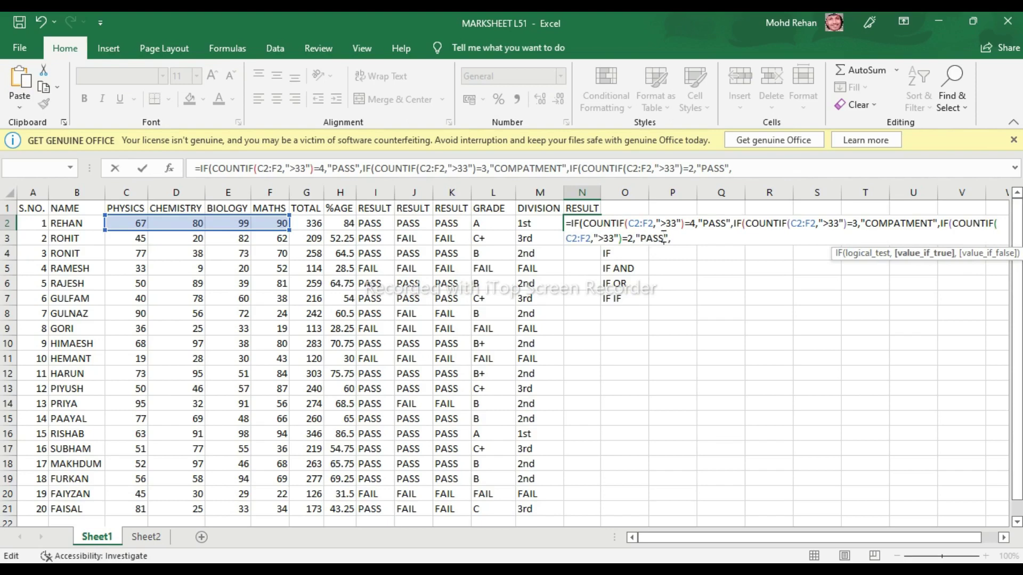
pyautogui.press('BackSpace')
pyautogui.press('BackSpace')
pyautogui.press('BackSpace')
pyautogui.press('BackSpace')
pyautogui.write('FAI')
pyautogui.write('L')
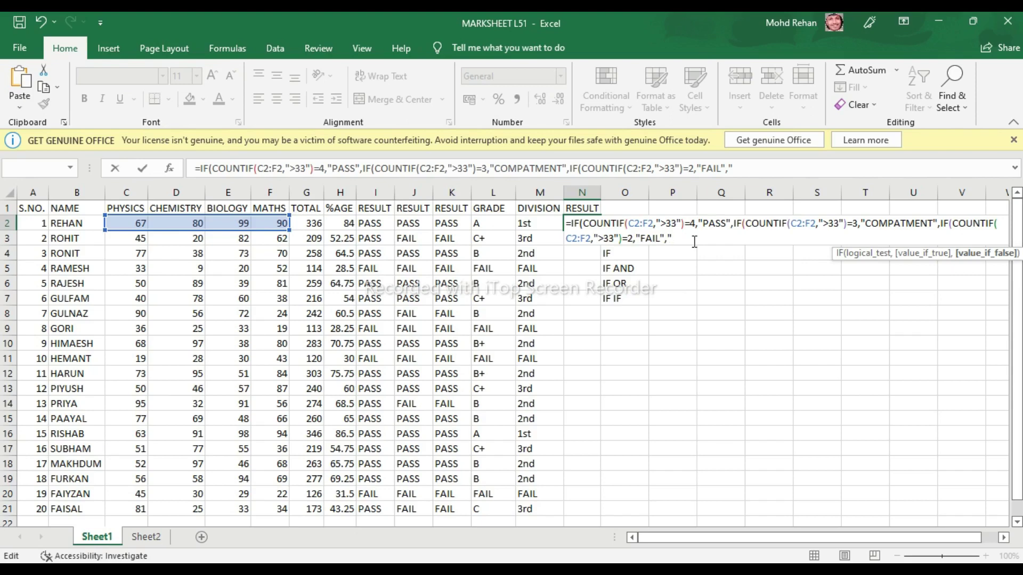
pyautogui.write('TUM')
pyautogui.write(' SE N')
pyautogui.write('A HO P')
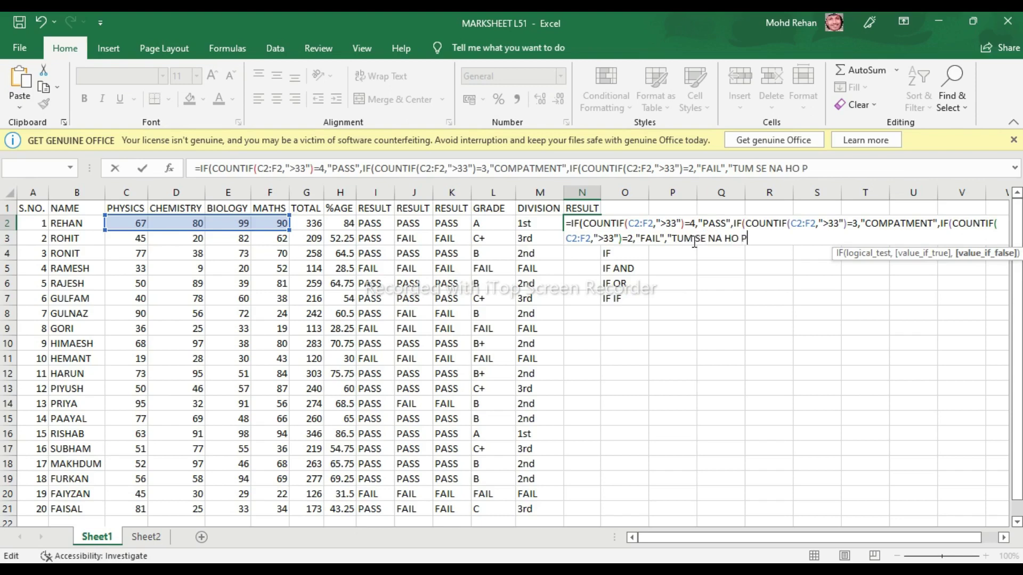
pyautogui.write('AE')
pyautogui.write('GA"')
# - Enter the nested RESULT formula, accept Excel's correction, and confirm N2 shows PASS
pyautogui.press('Return')
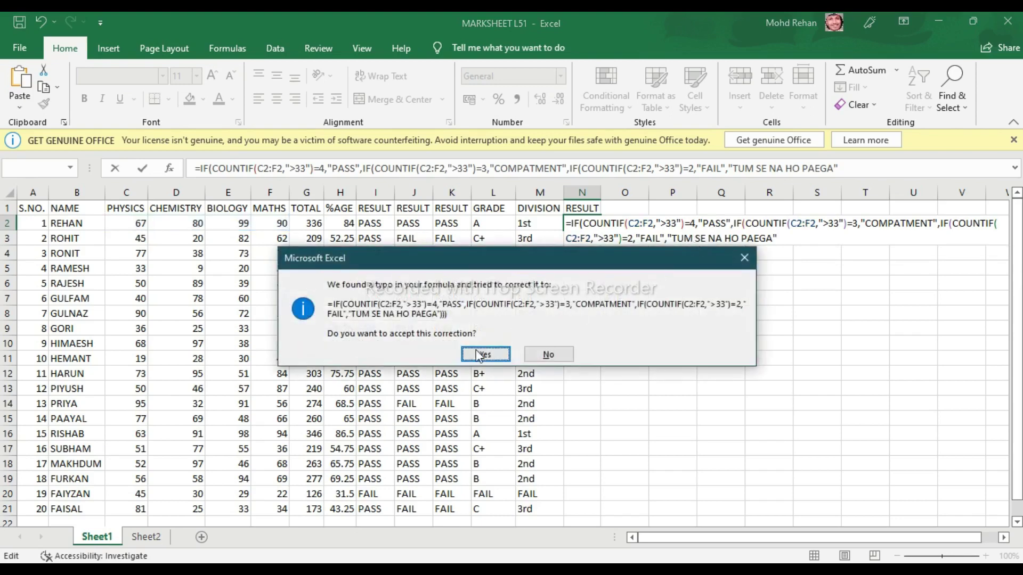
pyautogui.click(485, 354)
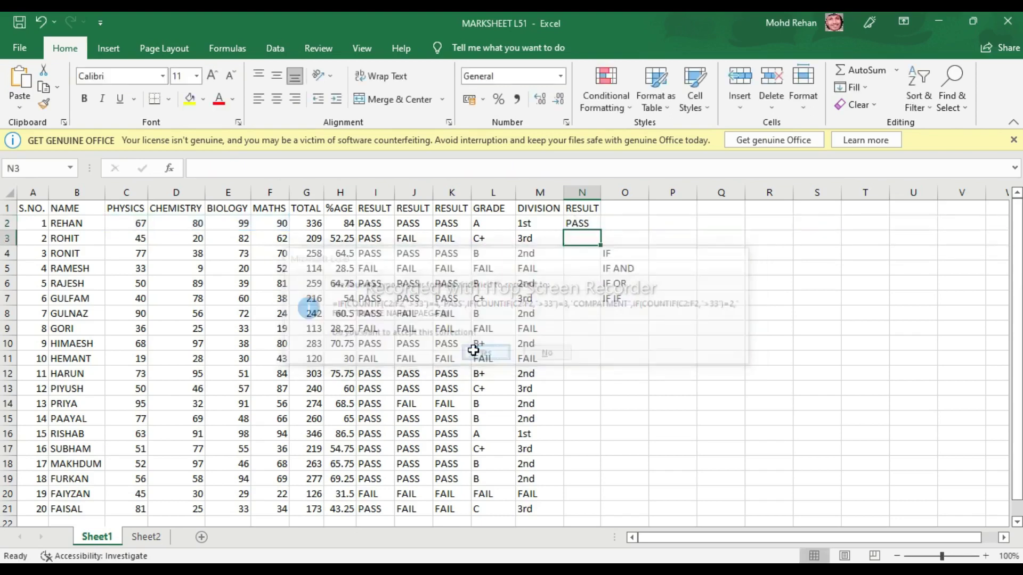
pyautogui.click(580, 222)
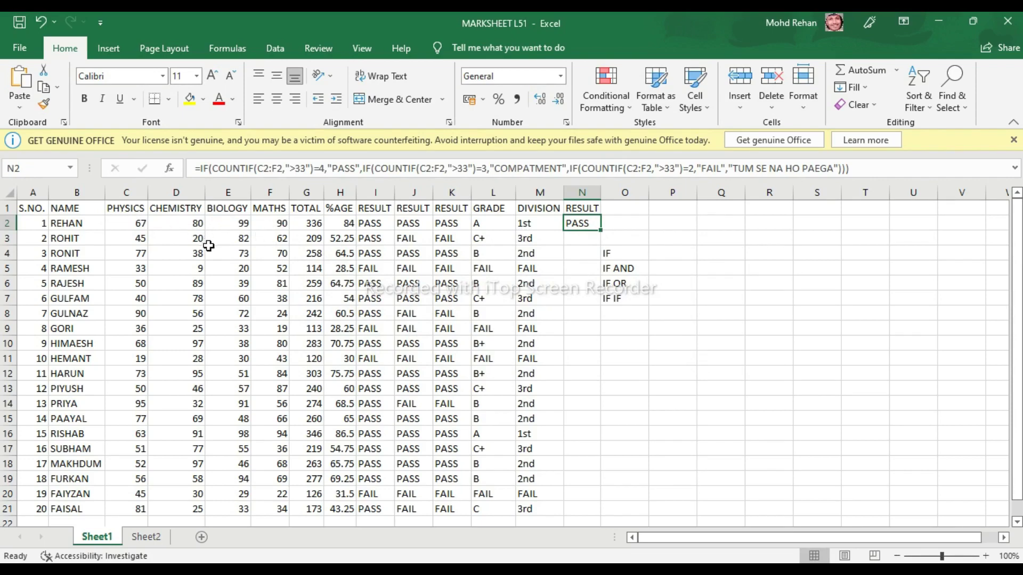
# - Copy the RESULT formula down to N21, autofit column N, and spot-check rows 6 and 7
pyautogui.doubleClick(600, 230)
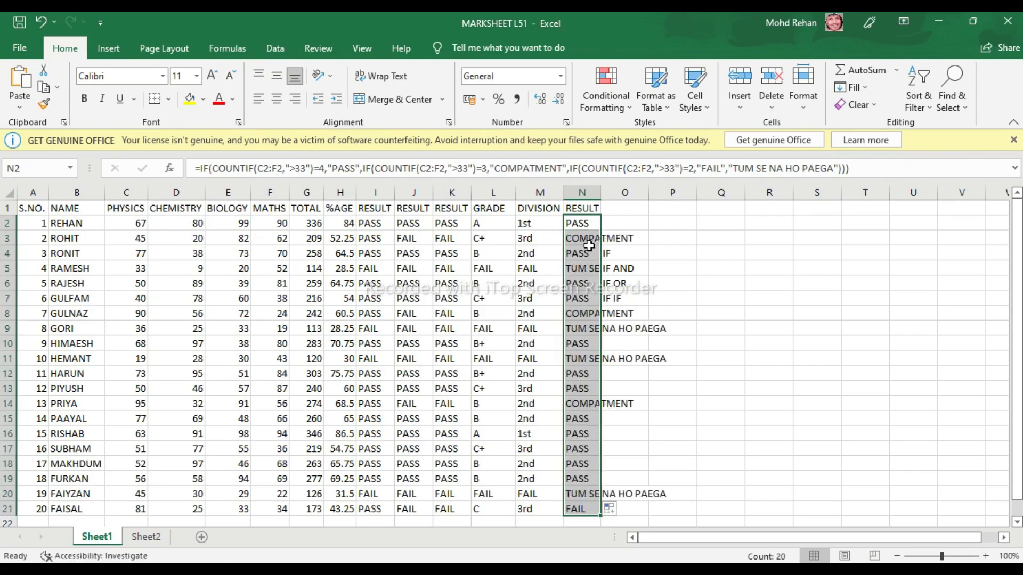
pyautogui.doubleClick(600, 191)
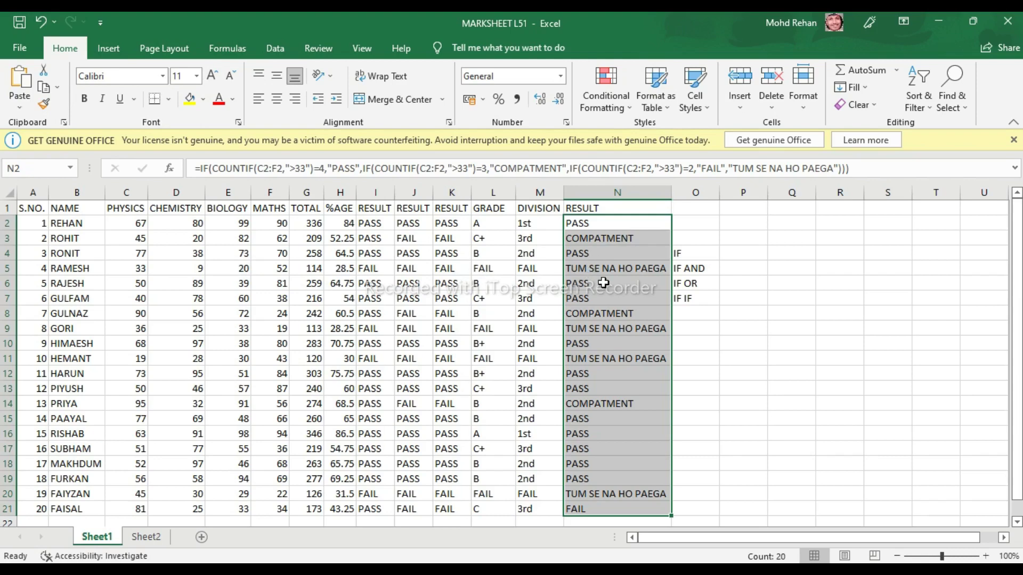
pyautogui.click(613, 302)
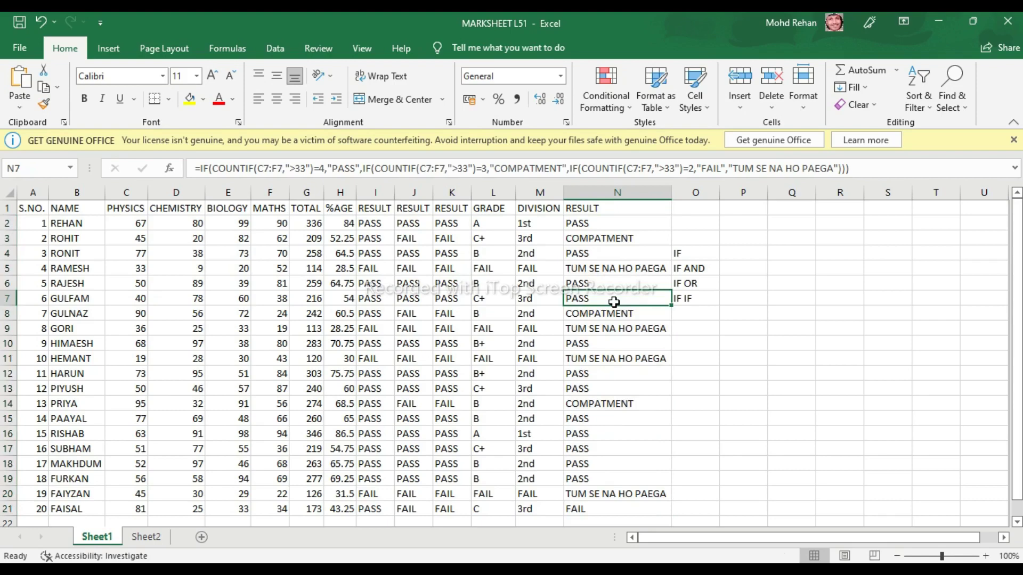
pyautogui.click(602, 286)
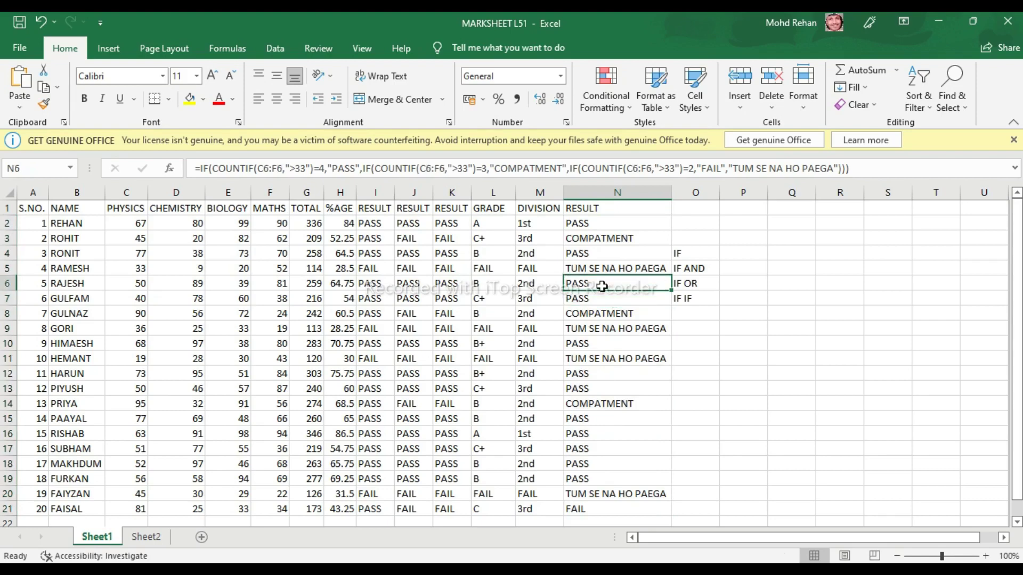
pyautogui.click(604, 294)
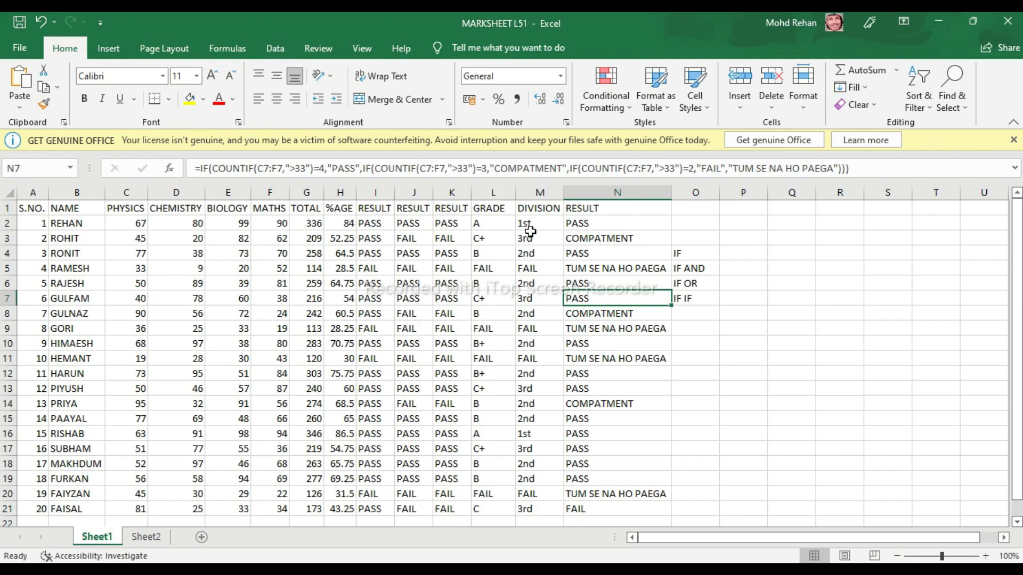
# - Insert a blank row above the headers and type MARKSHEET XIITH CLASS in A1
pyautogui.click(7, 209)
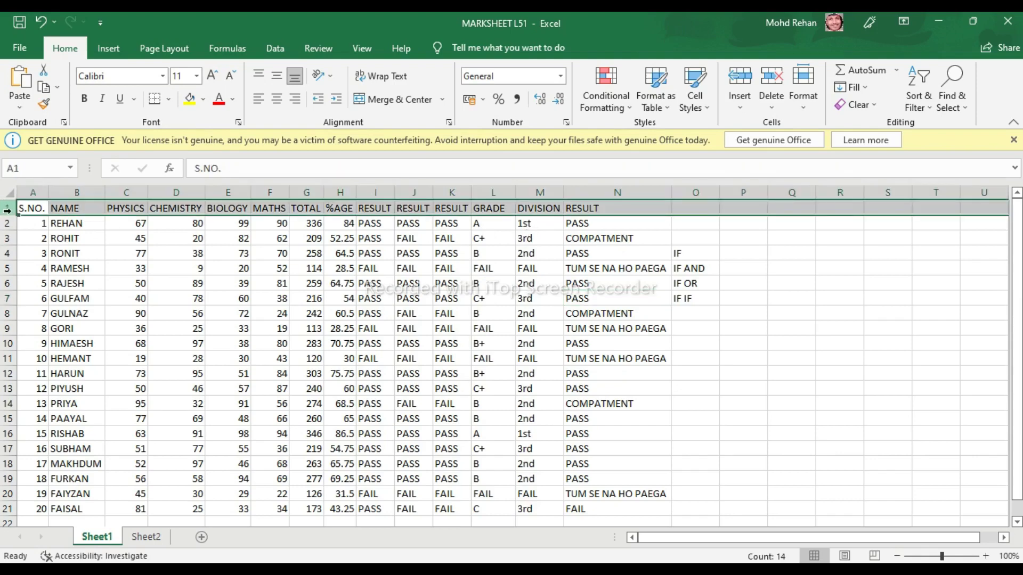
pyautogui.hotkey('ctrl', 'shift', '+')
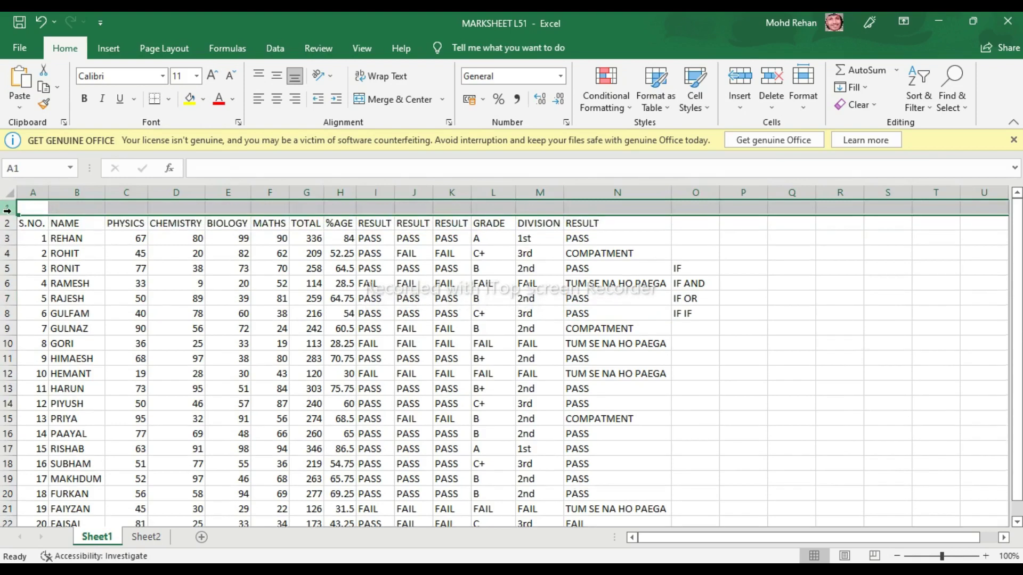
pyautogui.click(36, 207)
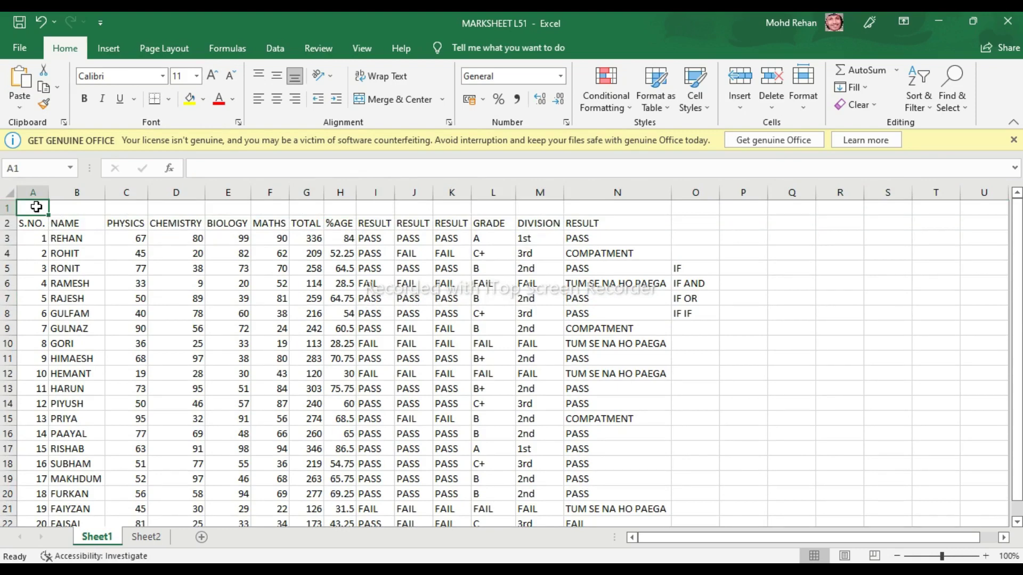
pyautogui.write('MAR')
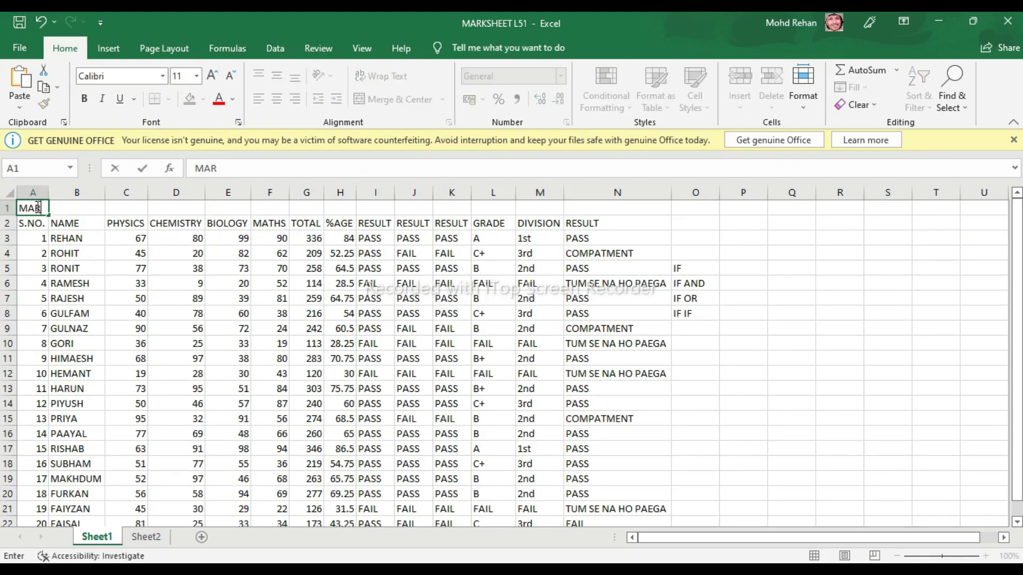
pyautogui.write('KS')
pyautogui.write('HEET')
pyautogui.write(' XII')
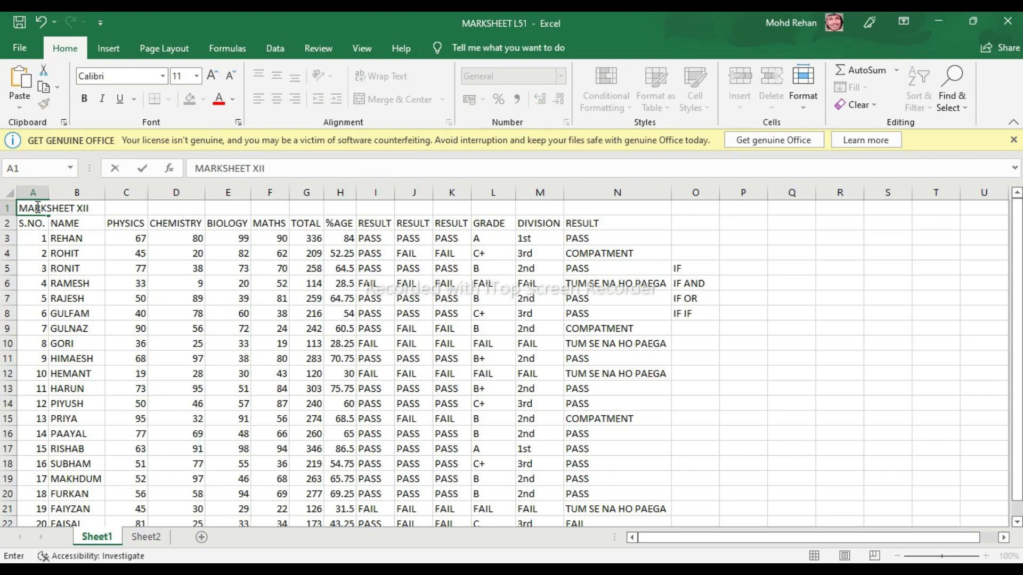
pyautogui.write('TH')
pyautogui.write(' CL')
pyautogui.write('ASS')
pyautogui.click(204, 206)
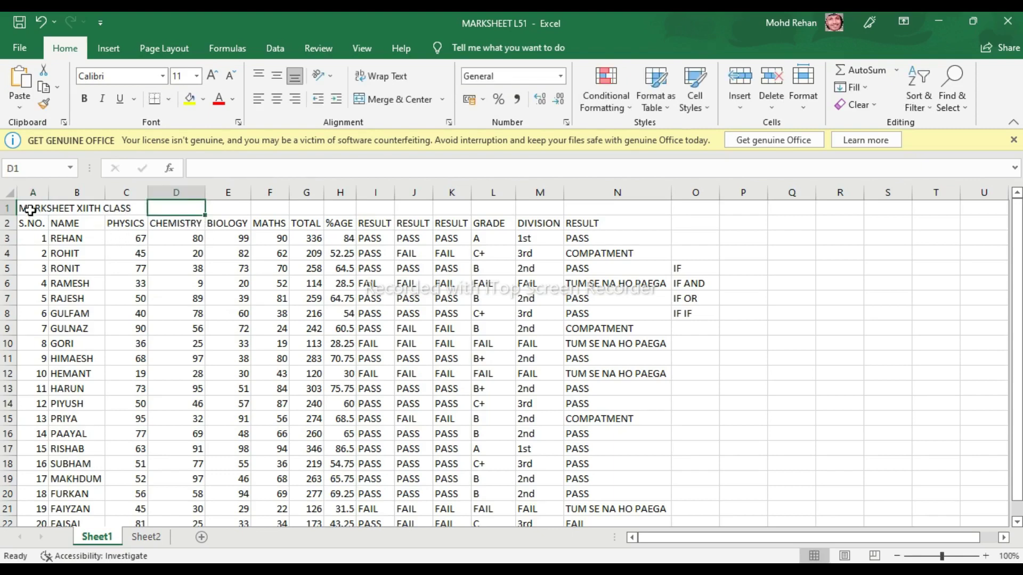
# - Merge and center the title across A1:N1 and enlarge it to 14 pt
pyautogui.moveTo(29, 209); pyautogui.dragTo(610, 211)
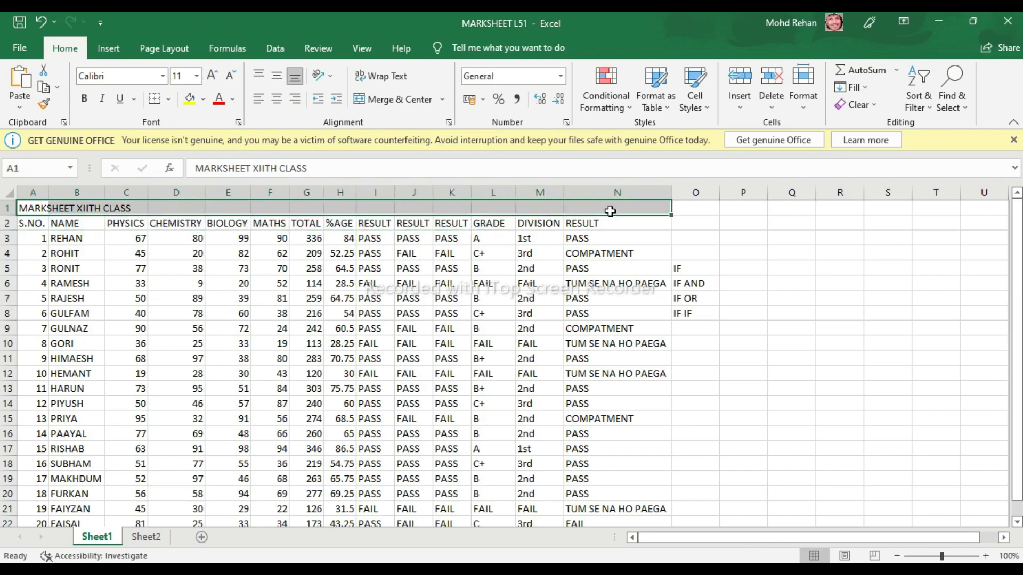
pyautogui.click(395, 96)
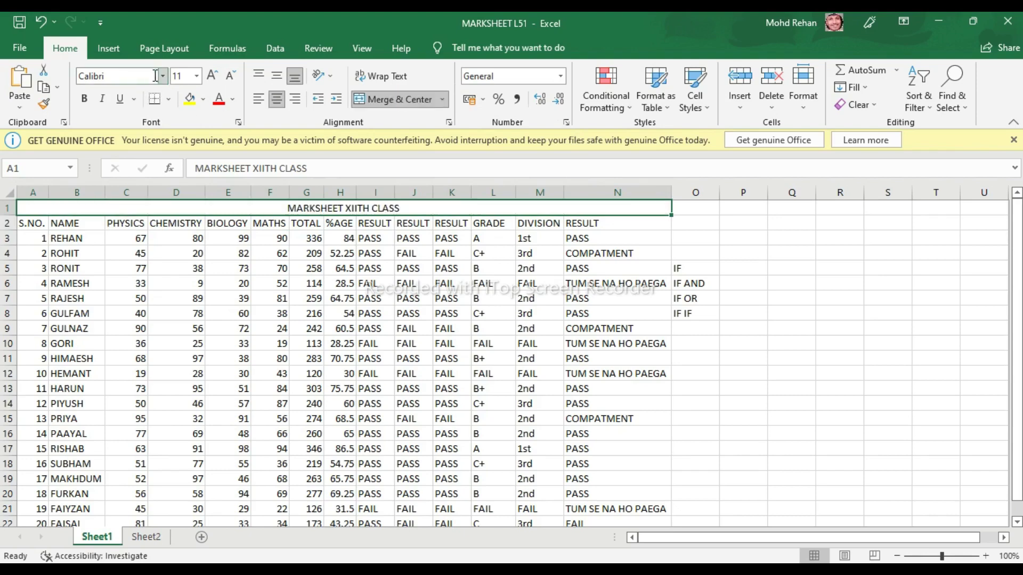
pyautogui.click(211, 75)
pyautogui.click(211, 75)
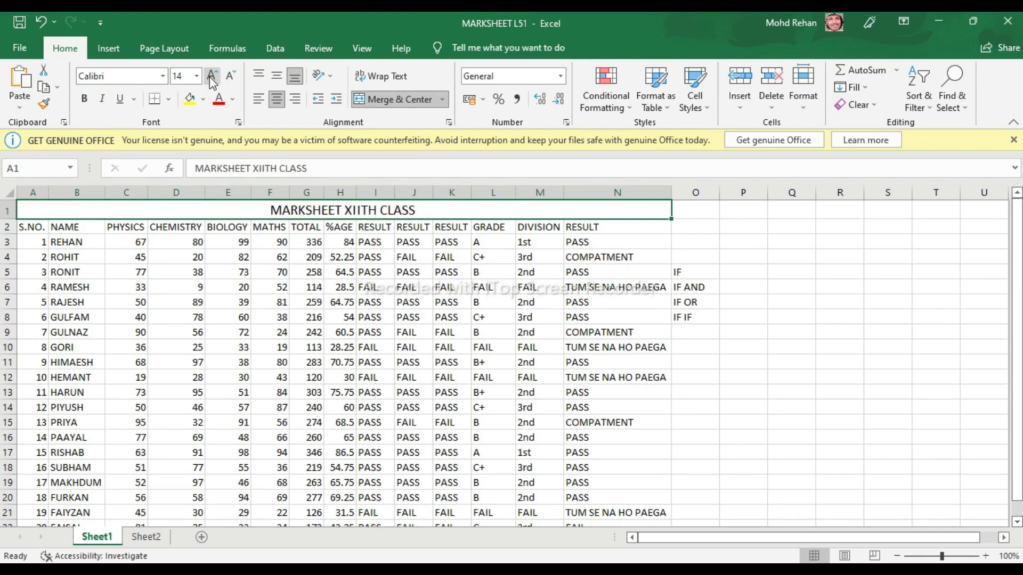
pyautogui.click(714, 246)
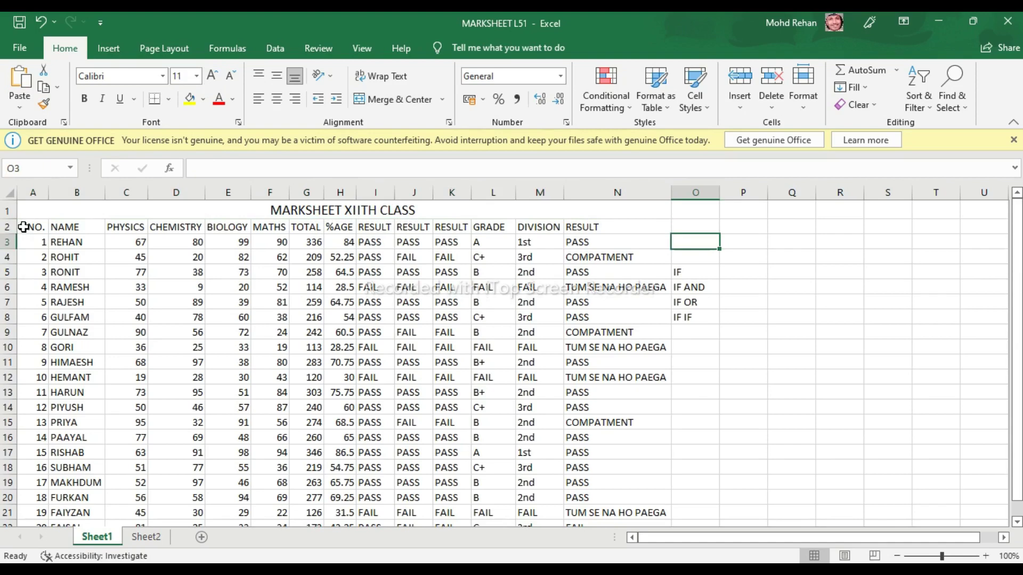
# - Fill the header row A2:N2 yellow
pyautogui.moveTo(24, 228); pyautogui.dragTo(364, 230)
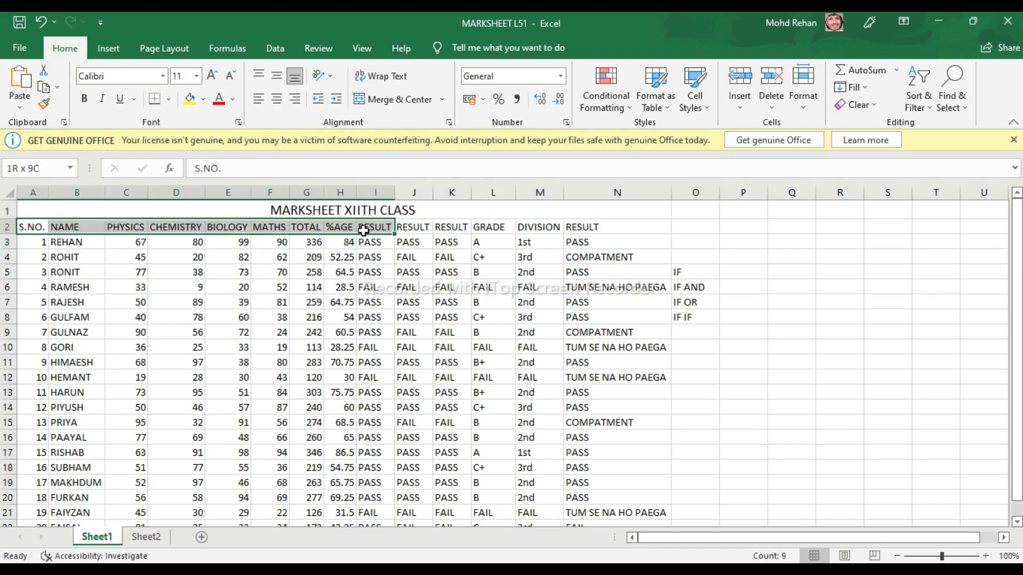
pyautogui.moveTo(364, 230); pyautogui.dragTo(601, 228)
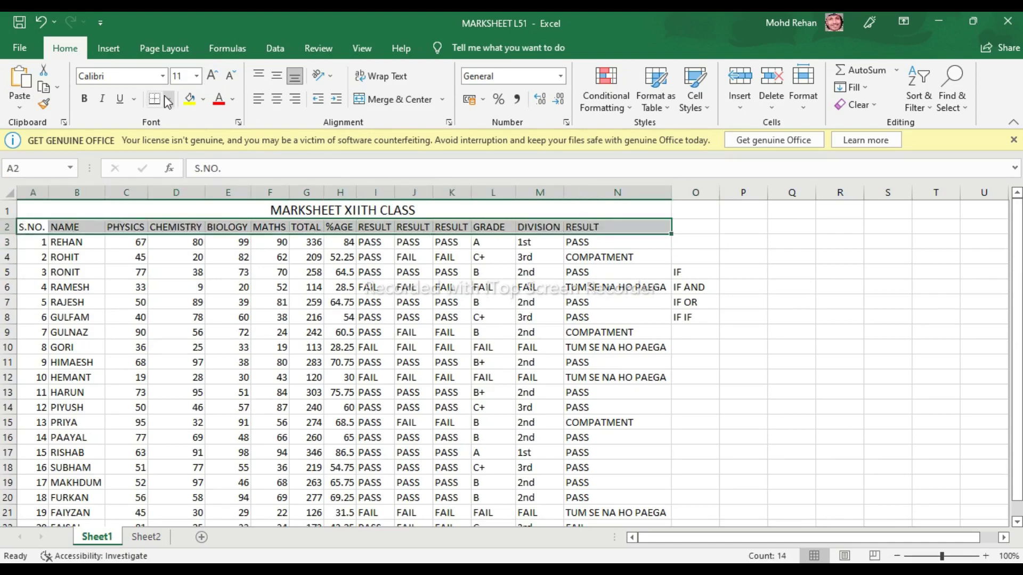
pyautogui.click(189, 98)
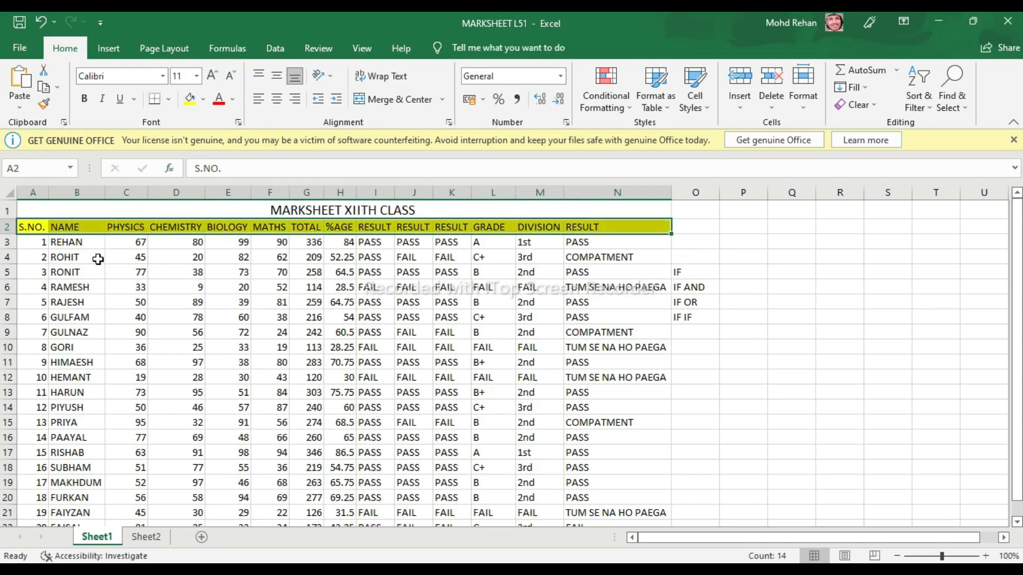
# - Give the student names in B3:B22 a light blue-grey fill
pyautogui.click(79, 243)
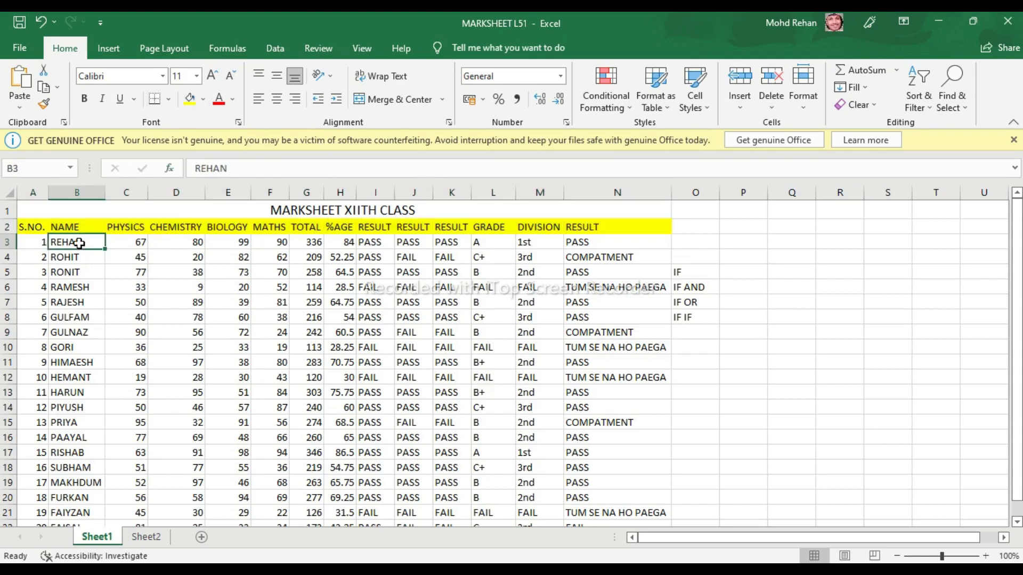
pyautogui.moveTo(79, 243); pyautogui.dragTo(83, 492)
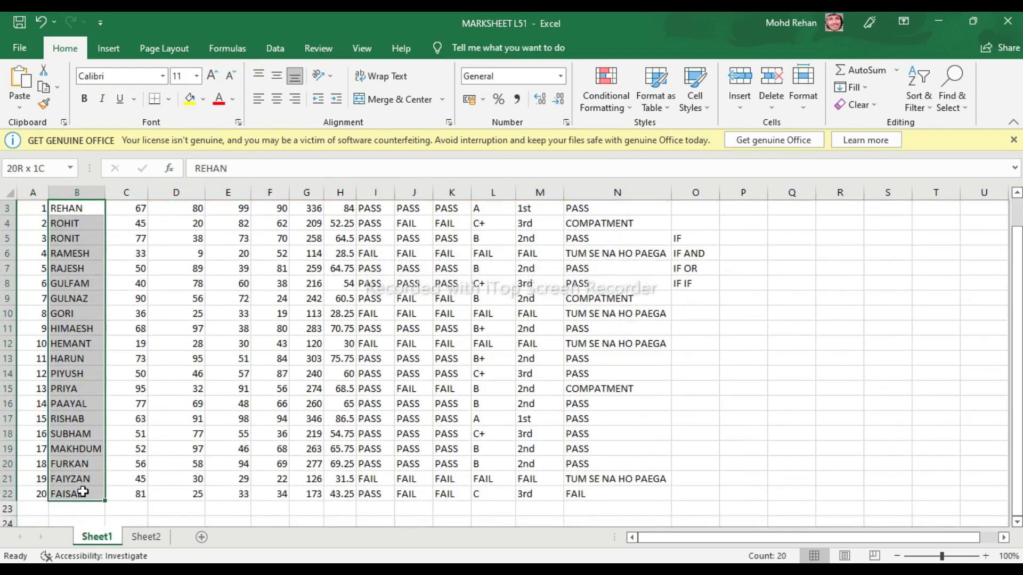
pyautogui.click(190, 103)
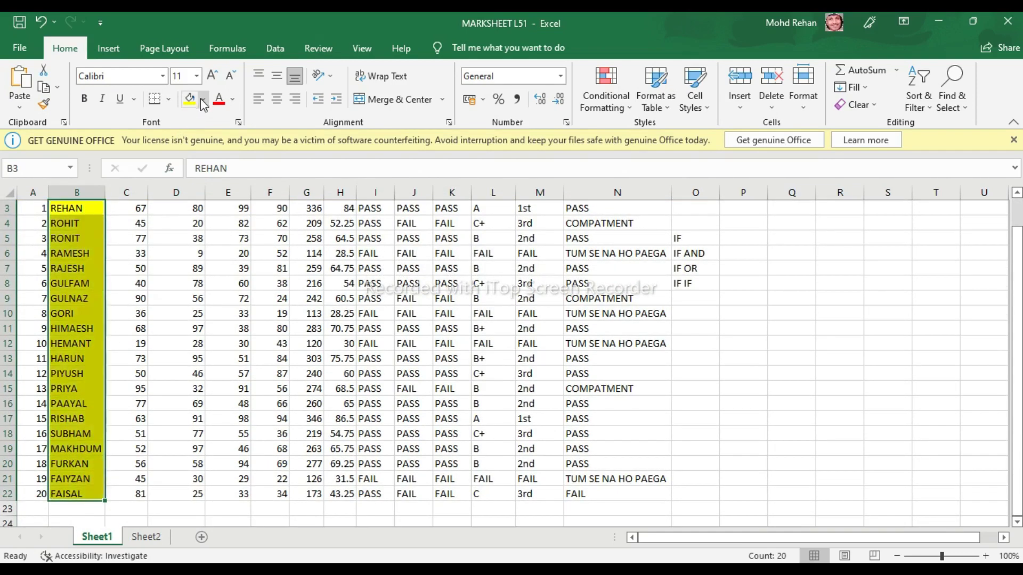
pyautogui.click(202, 100)
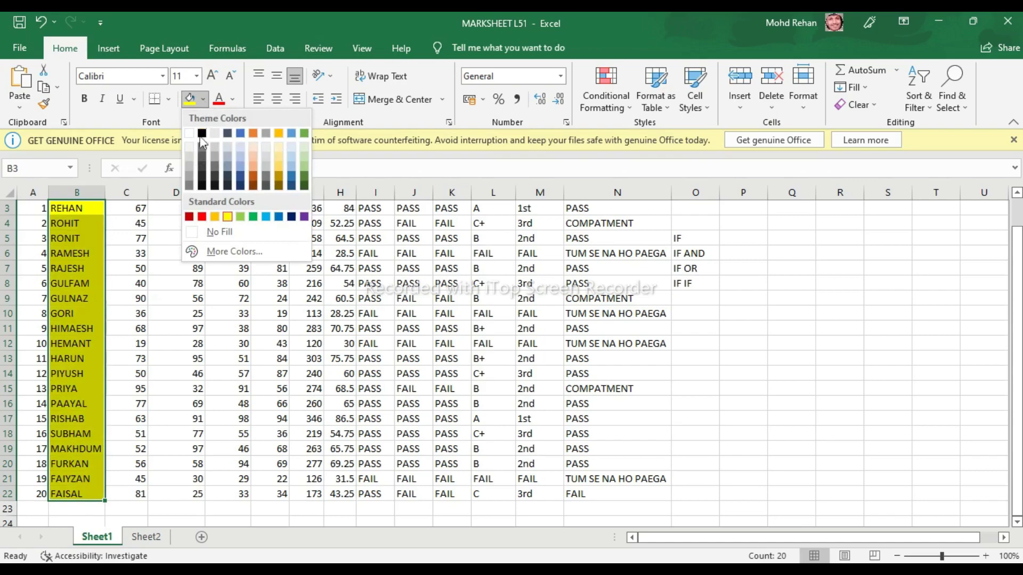
pyautogui.click(240, 155)
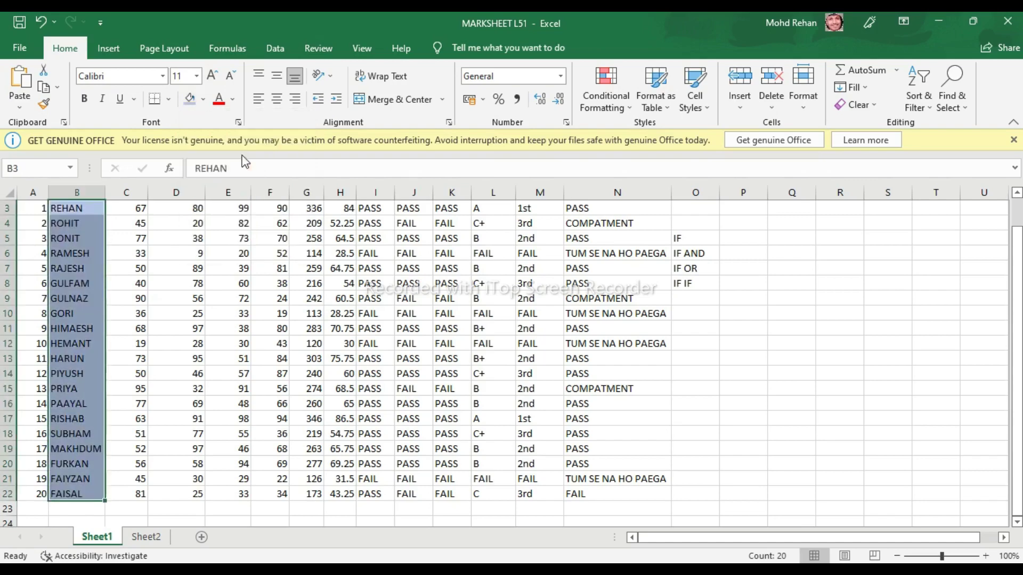
pyautogui.scroll(1, 259, 272)
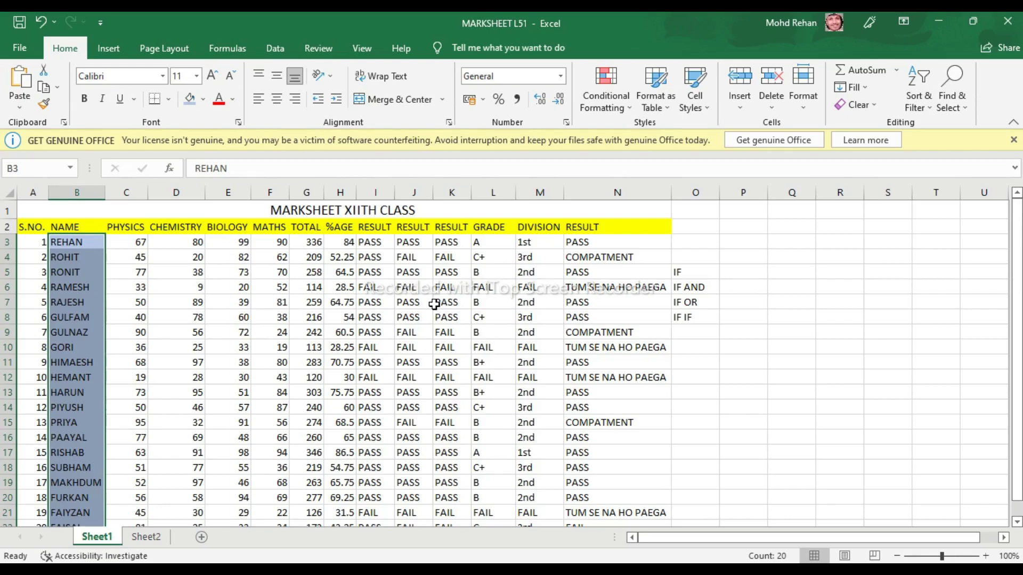
# - Enter the note 'IF COUNTIF' in O9, below IF IF, and drag column O wider to fit it
pyautogui.click(688, 333)
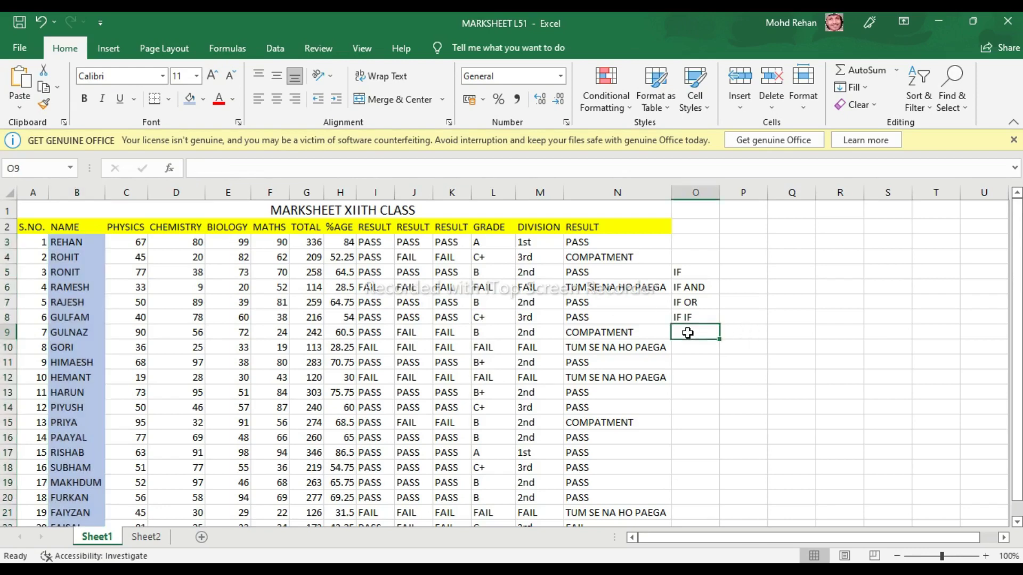
pyautogui.write('IF ')
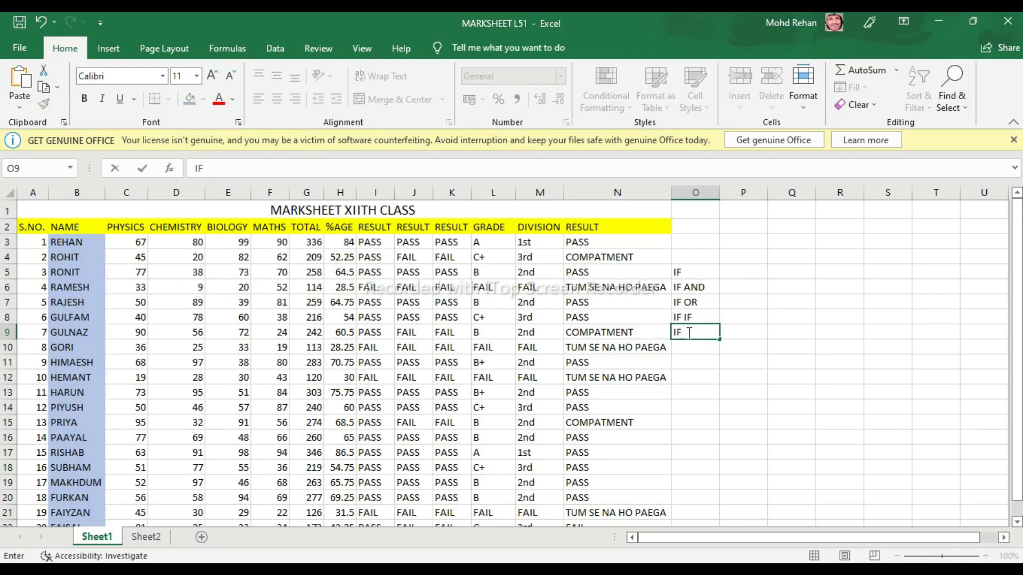
pyautogui.write('COUN')
pyautogui.write('TIF')
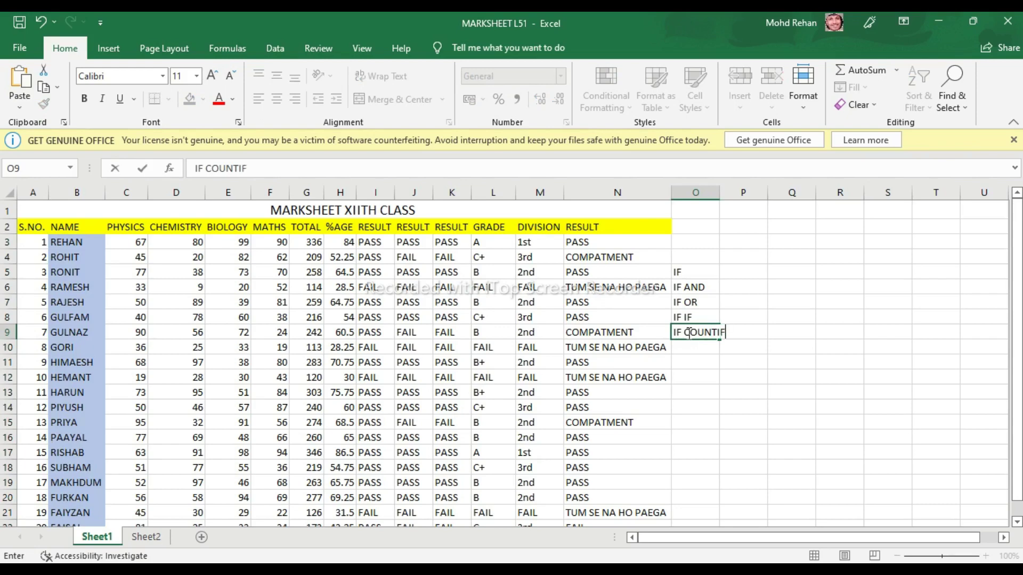
pyautogui.click(712, 348)
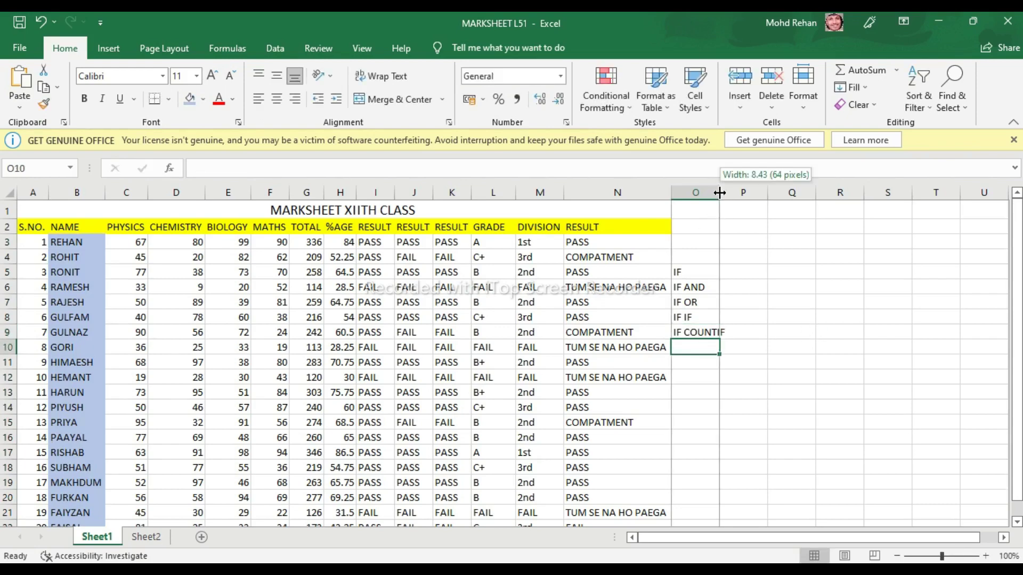
pyautogui.moveTo(719, 192); pyautogui.dragTo(729, 192)
pyautogui.click(770, 251)
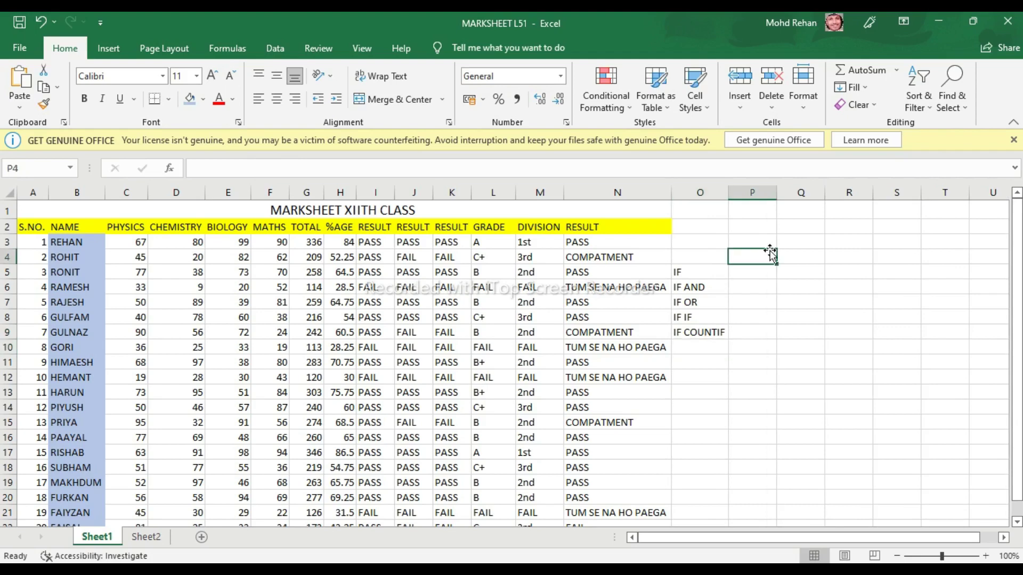